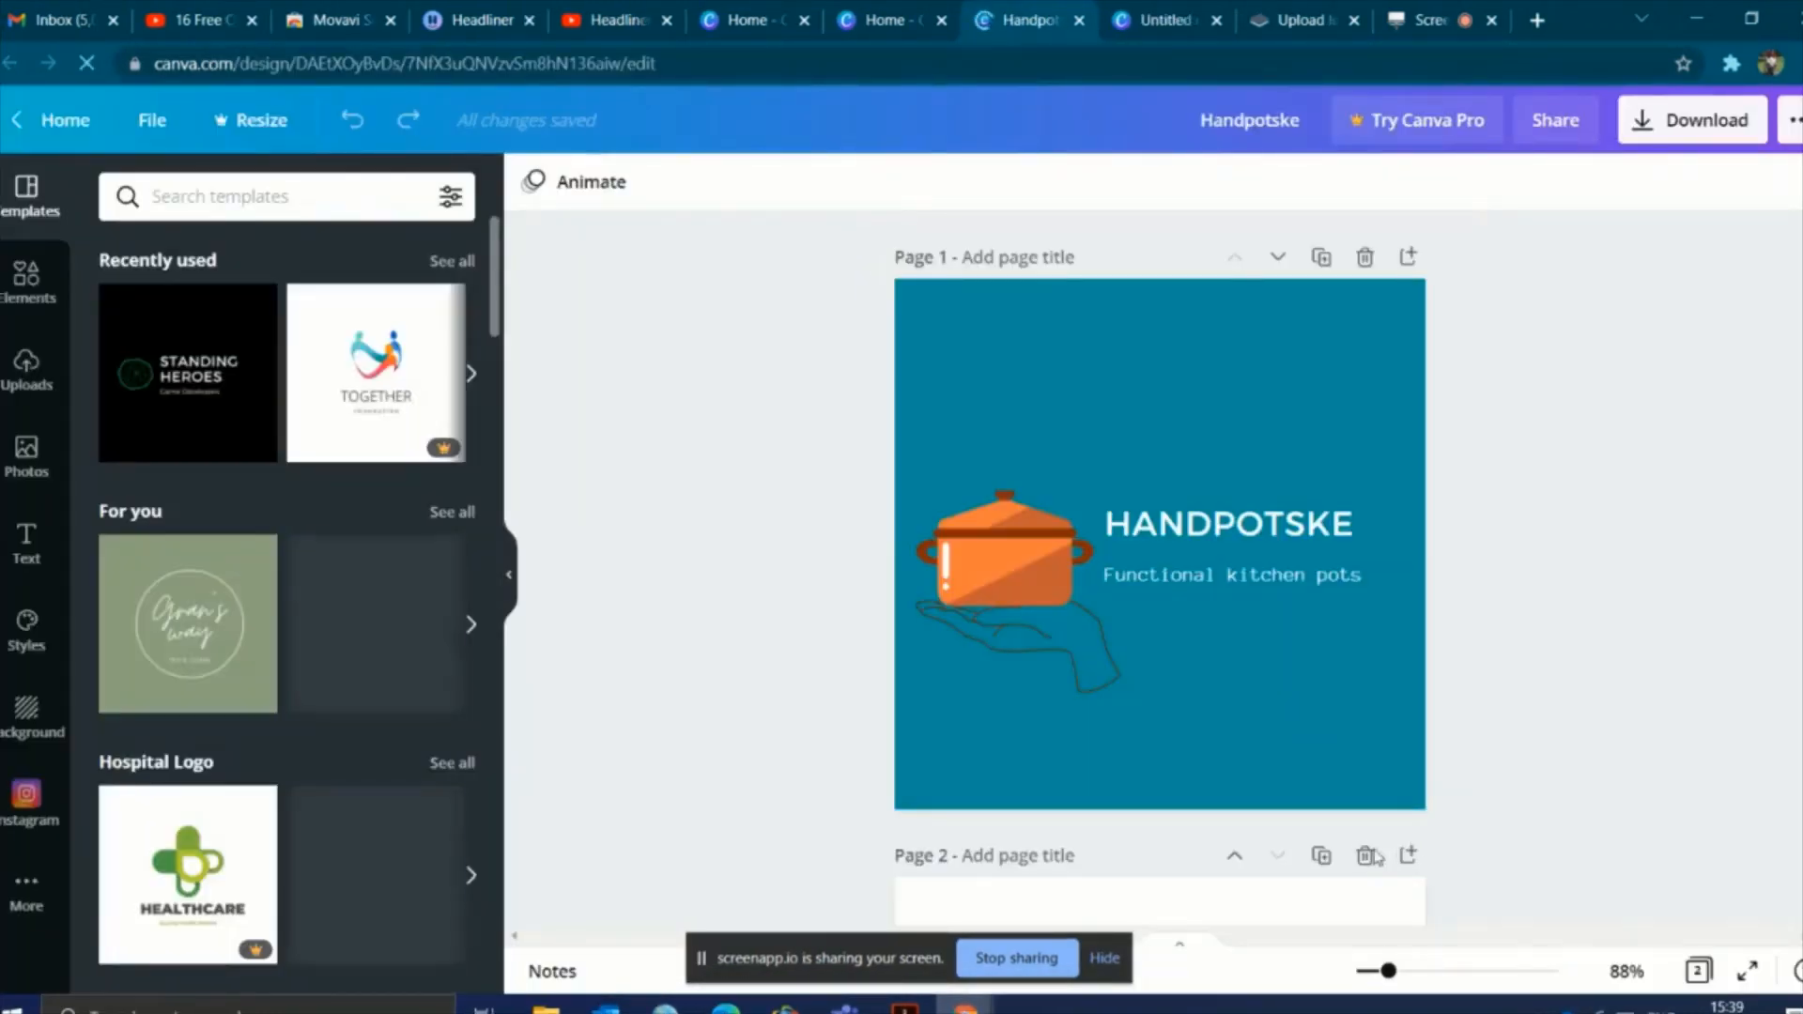
Step: Delete the blank second page of the Handpotske logo design
left_click(1365, 854)
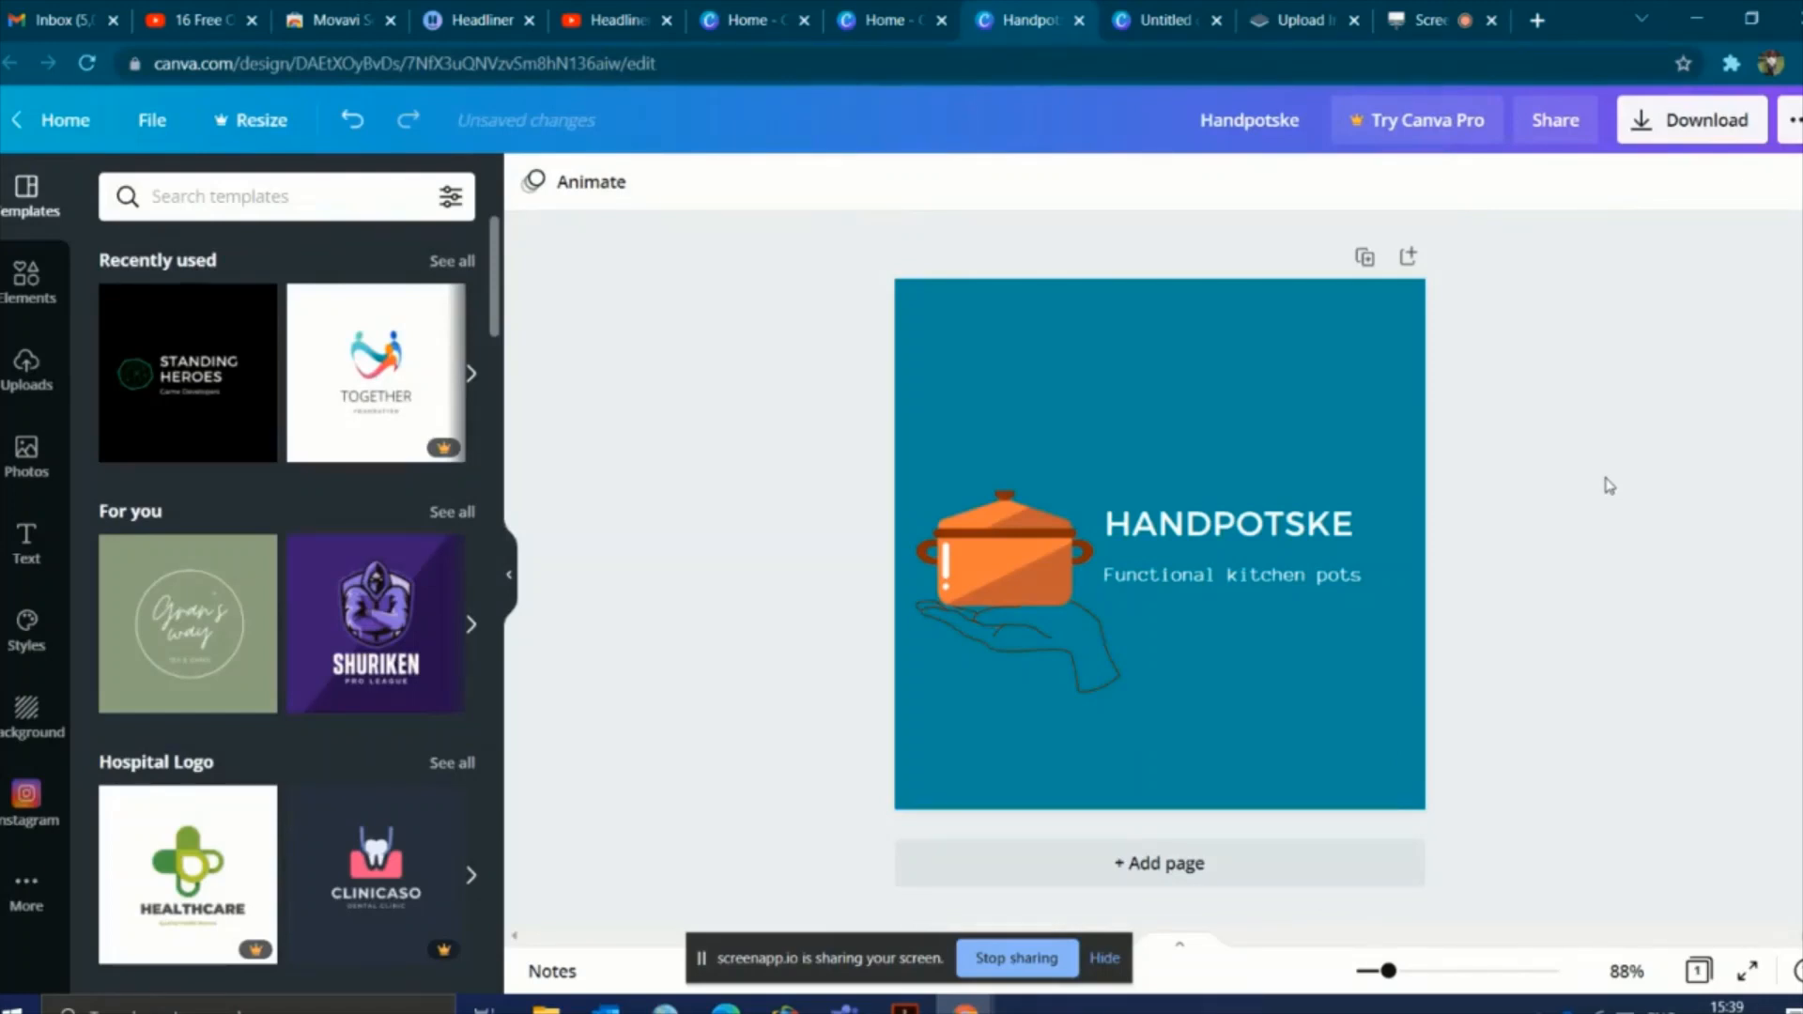
Step: Apply the recently used Standing Heroes template to the blank untitled logo design and change its background to the default dark teal
left_click(1155, 20)
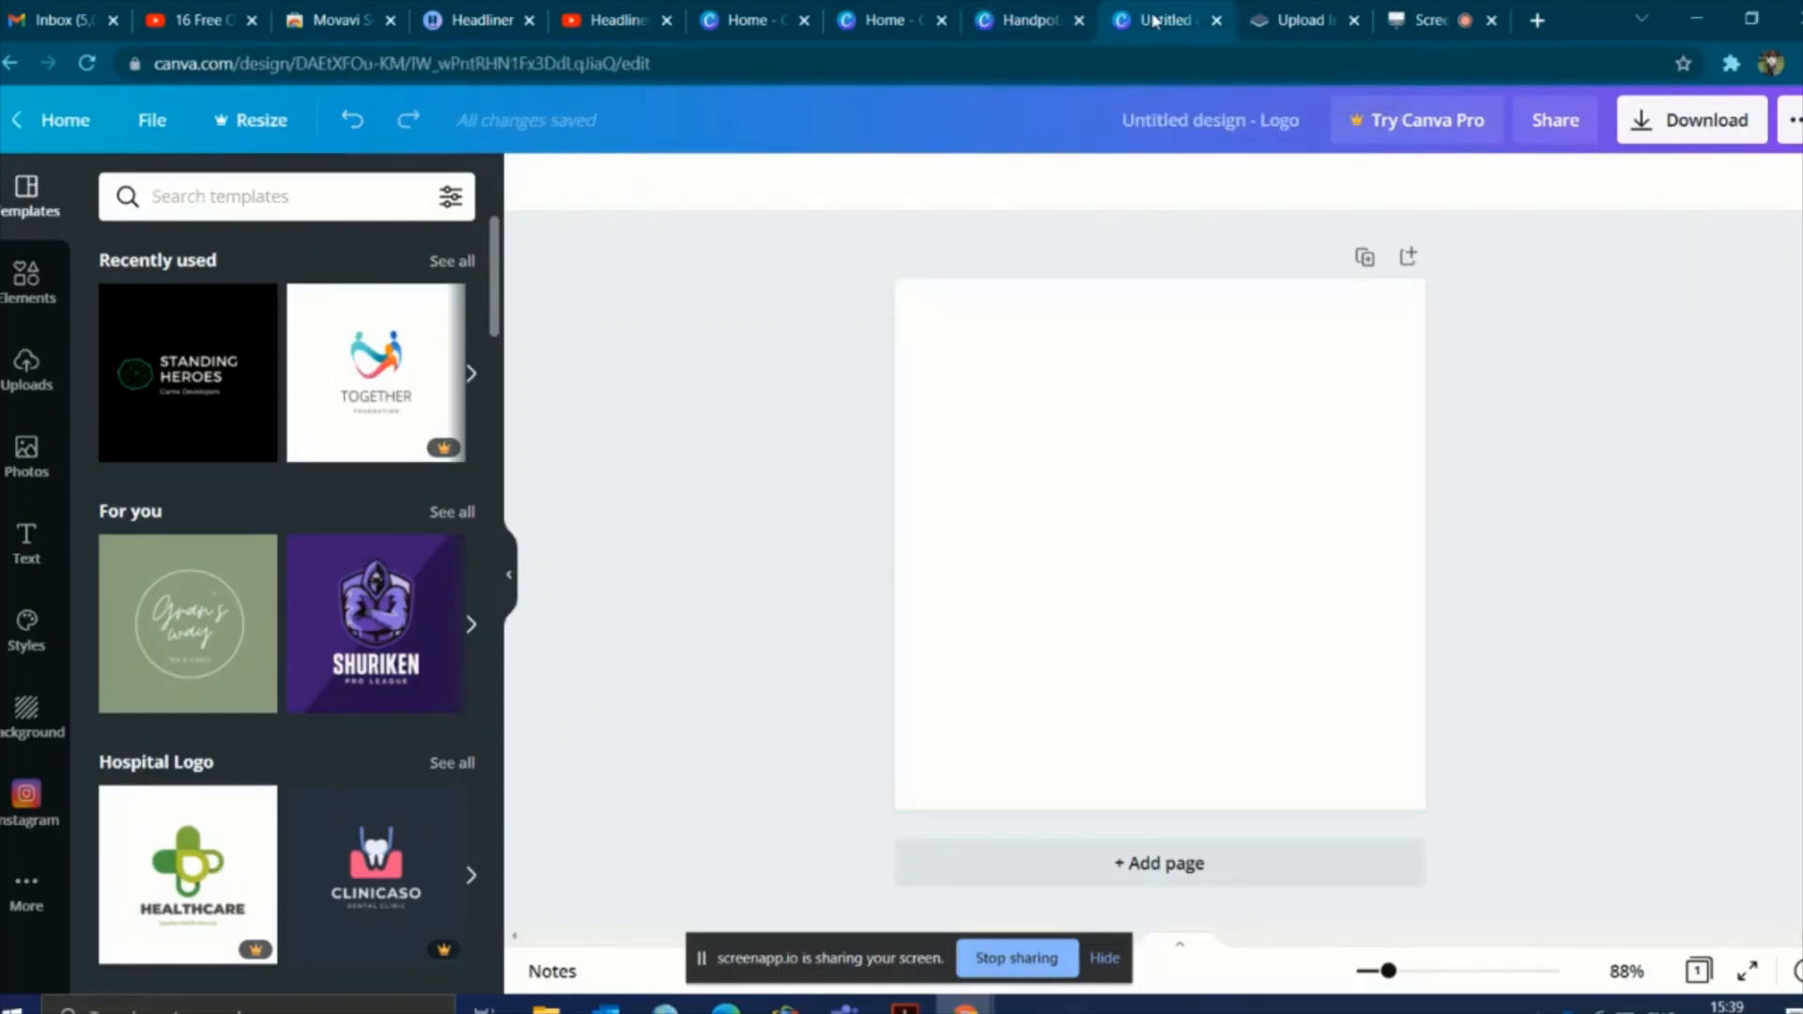
left_click(210, 377)
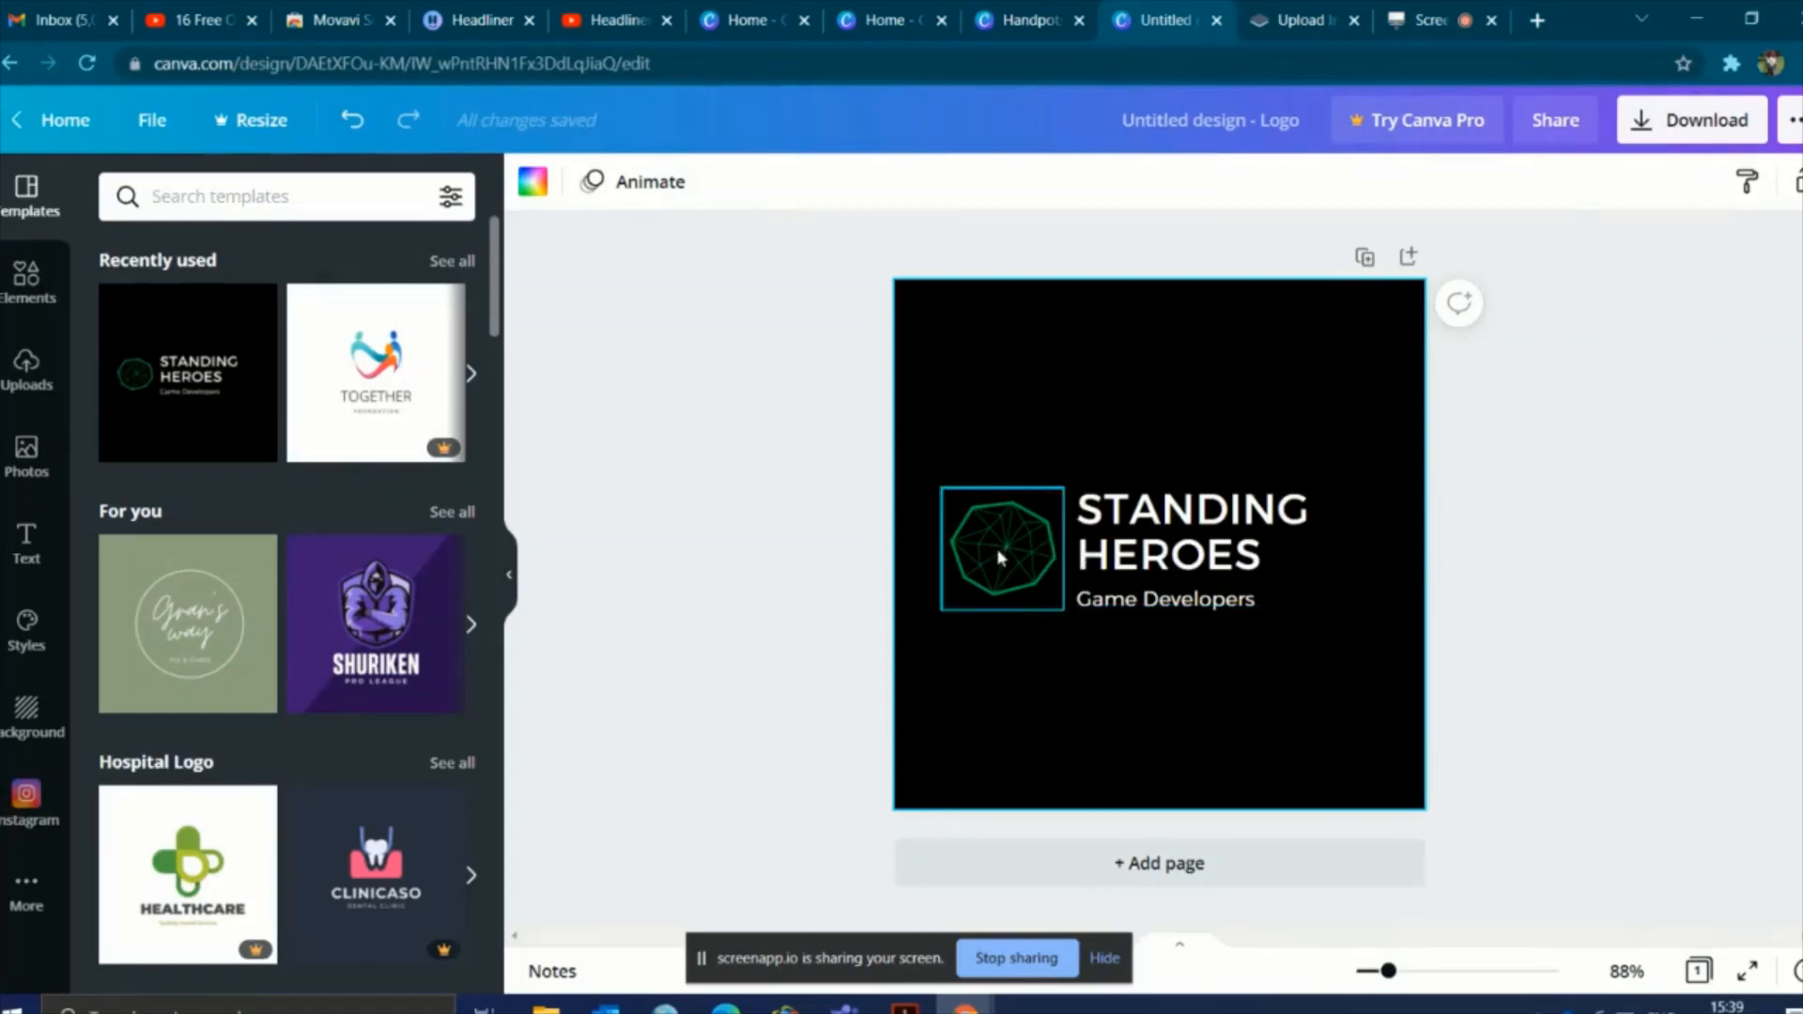
left_click(1027, 333)
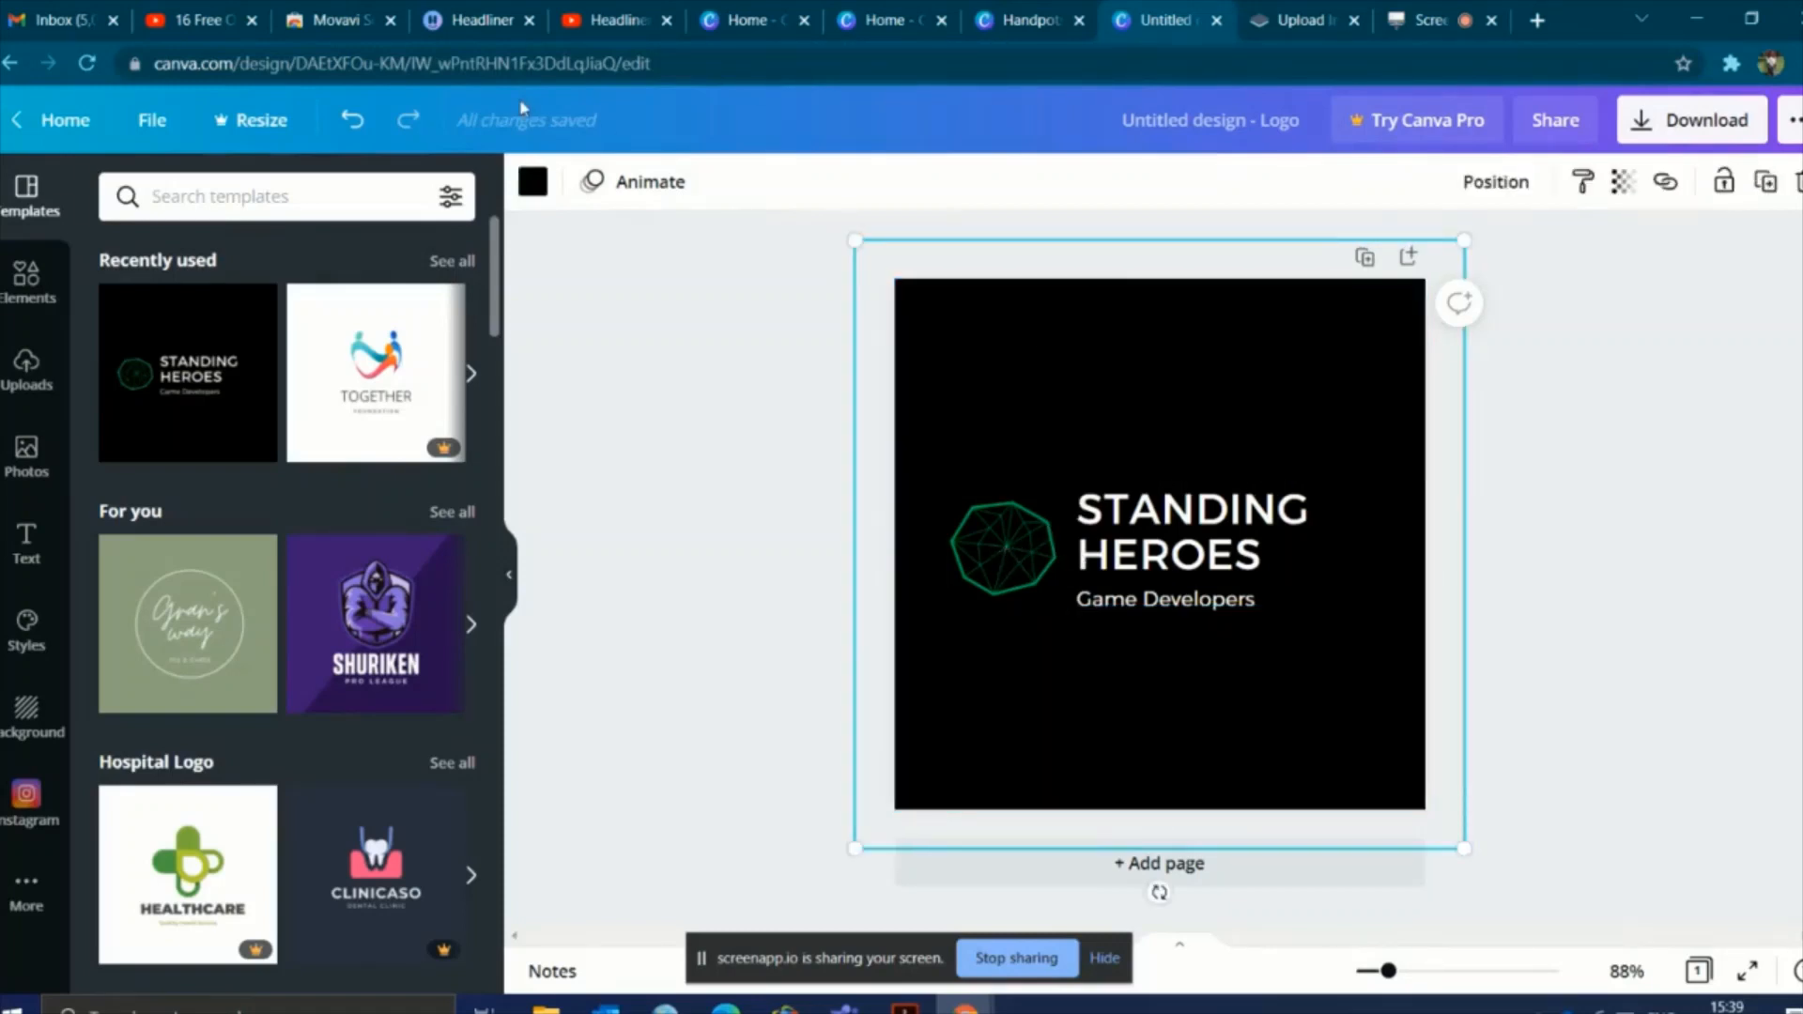
left_click(533, 184)
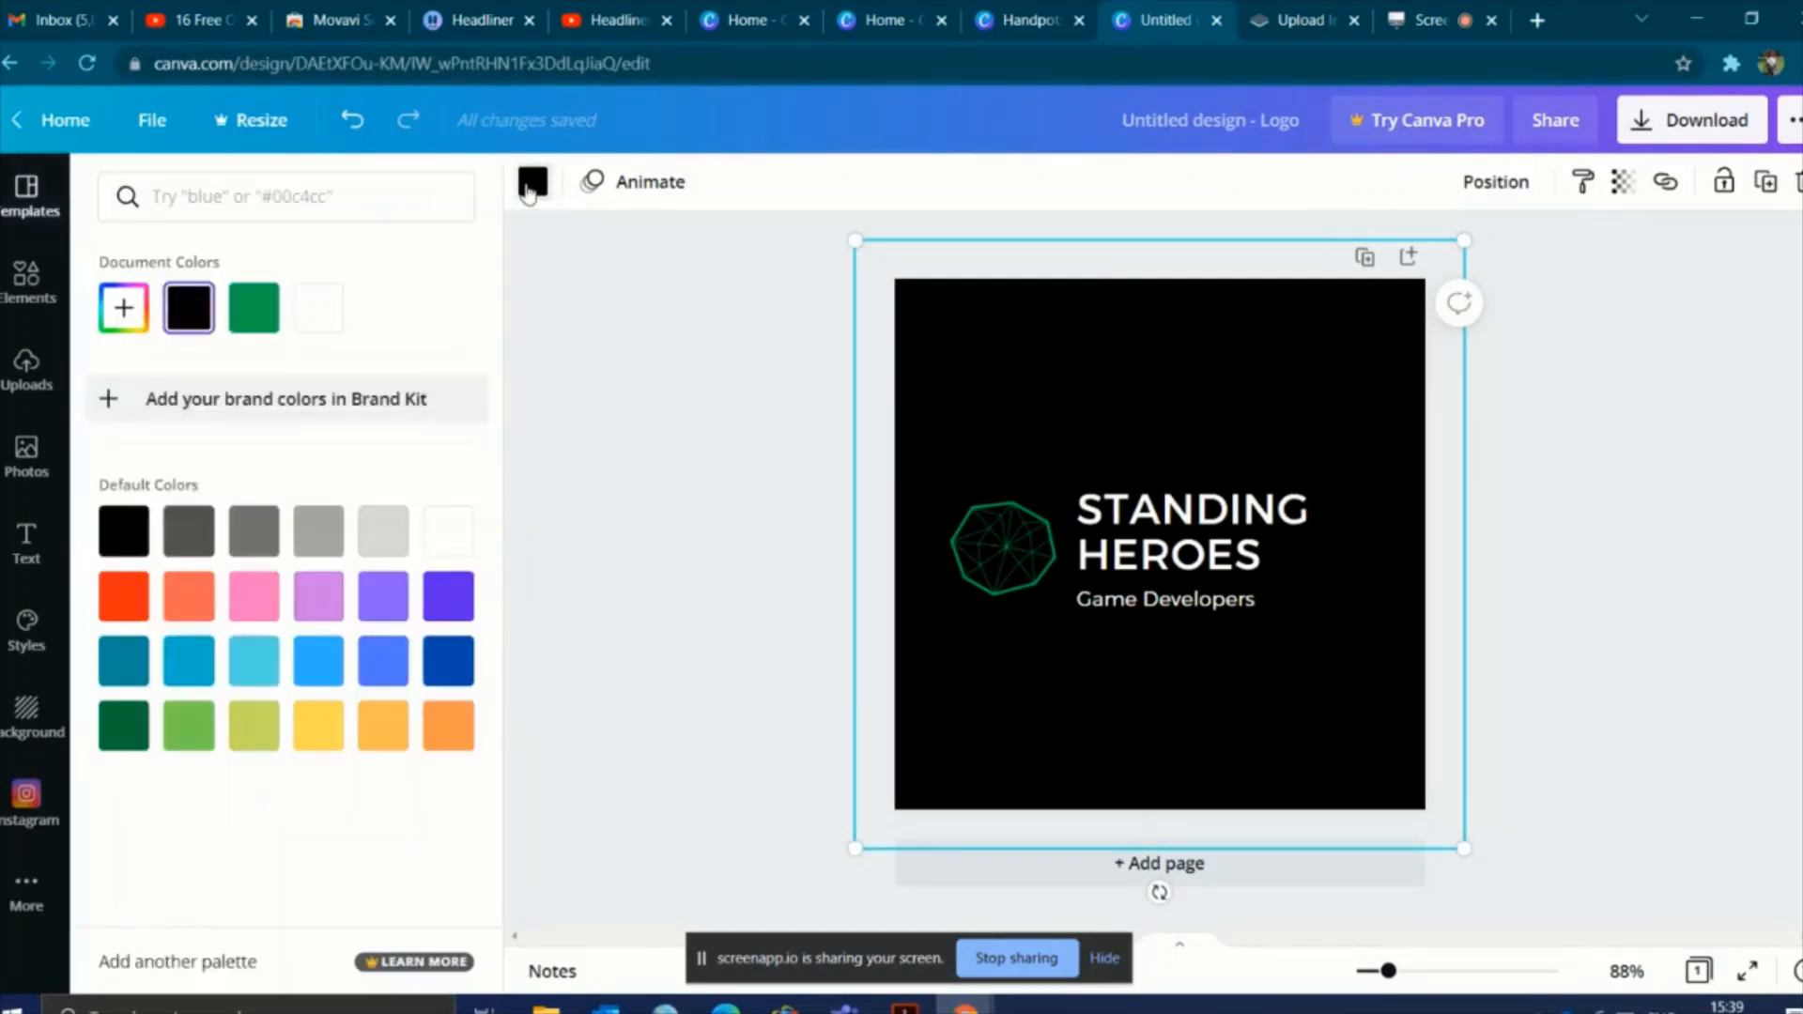
left_click(124, 665)
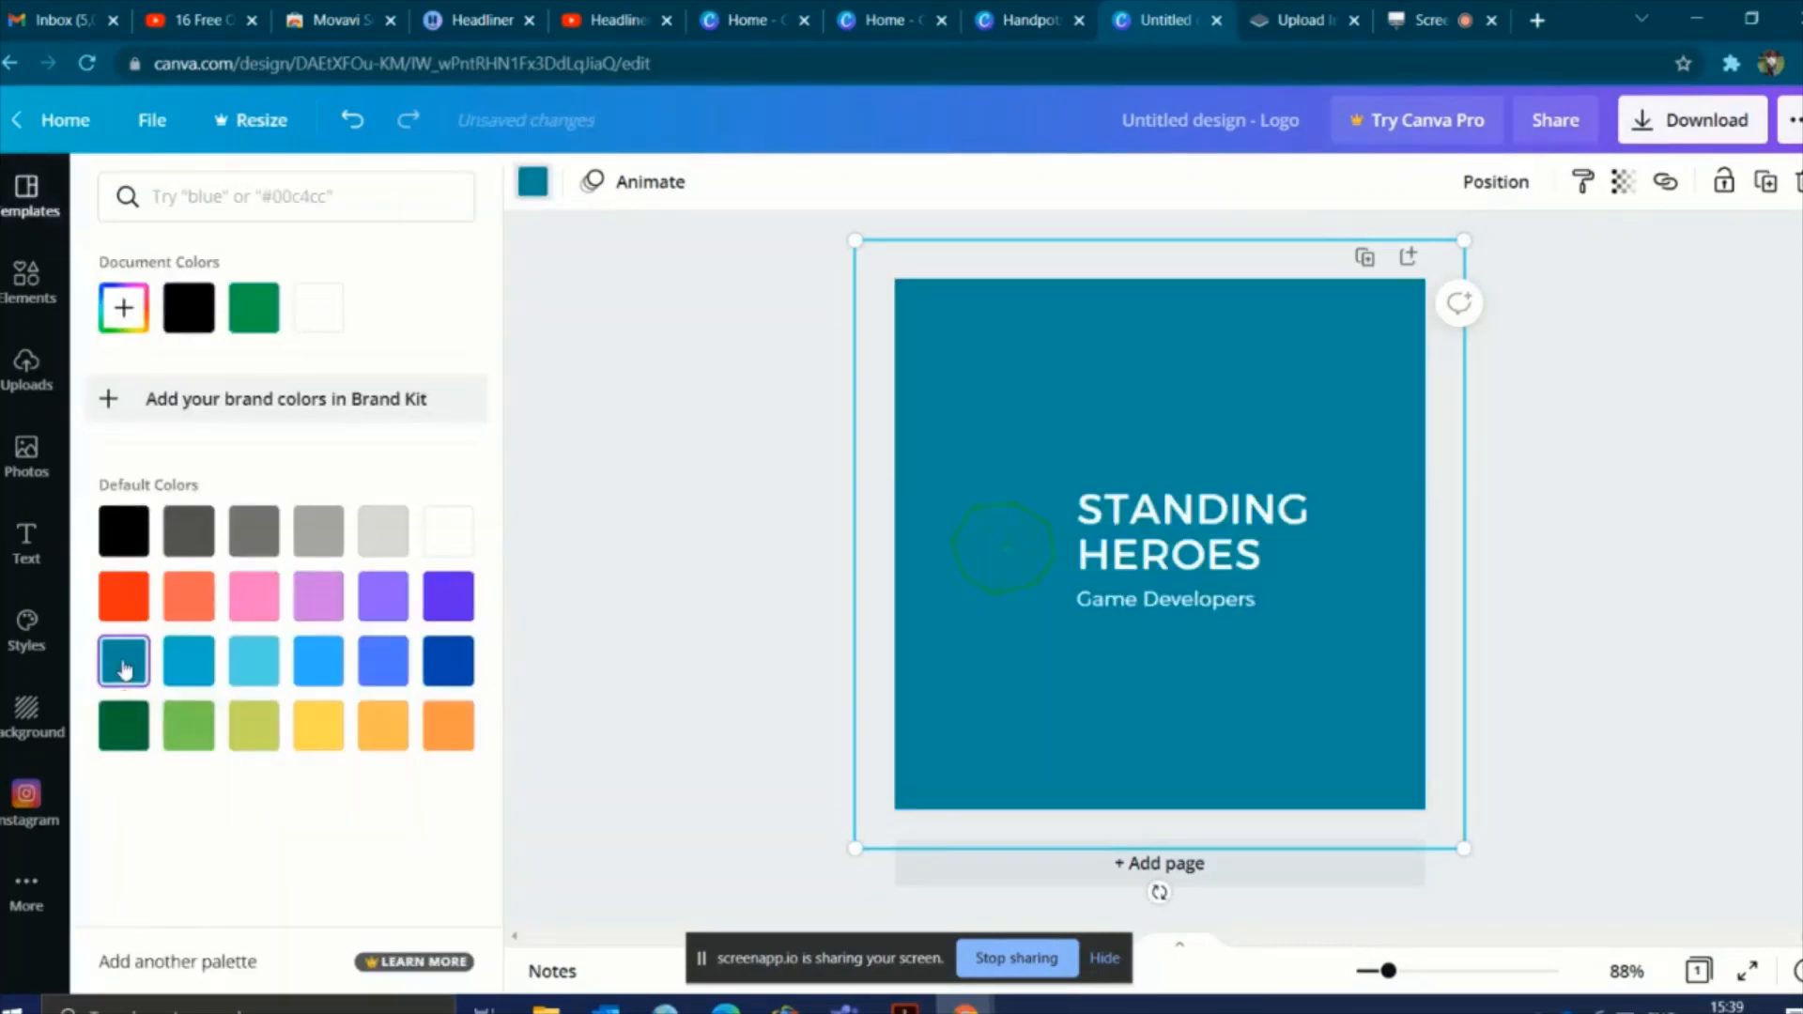
Step: Replace the green polygon graphic with the orange cooking pot from the recently used elements
left_click(1003, 536)
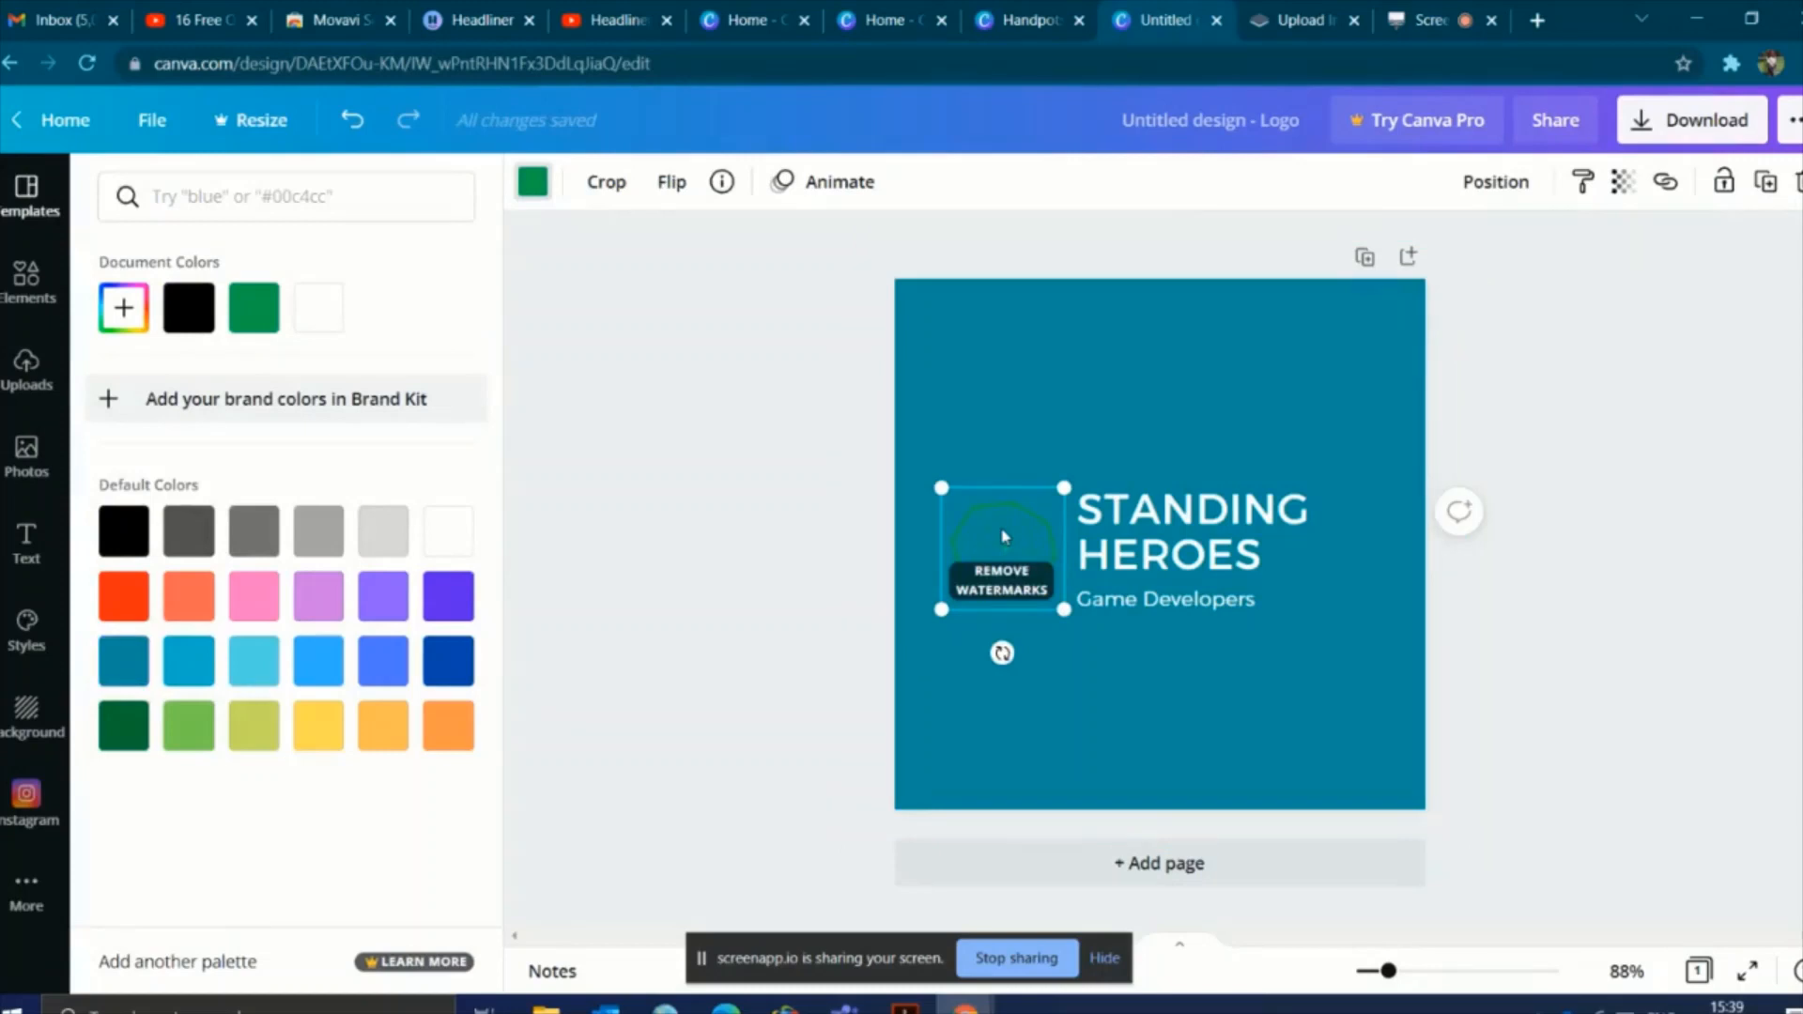
key("Delete")
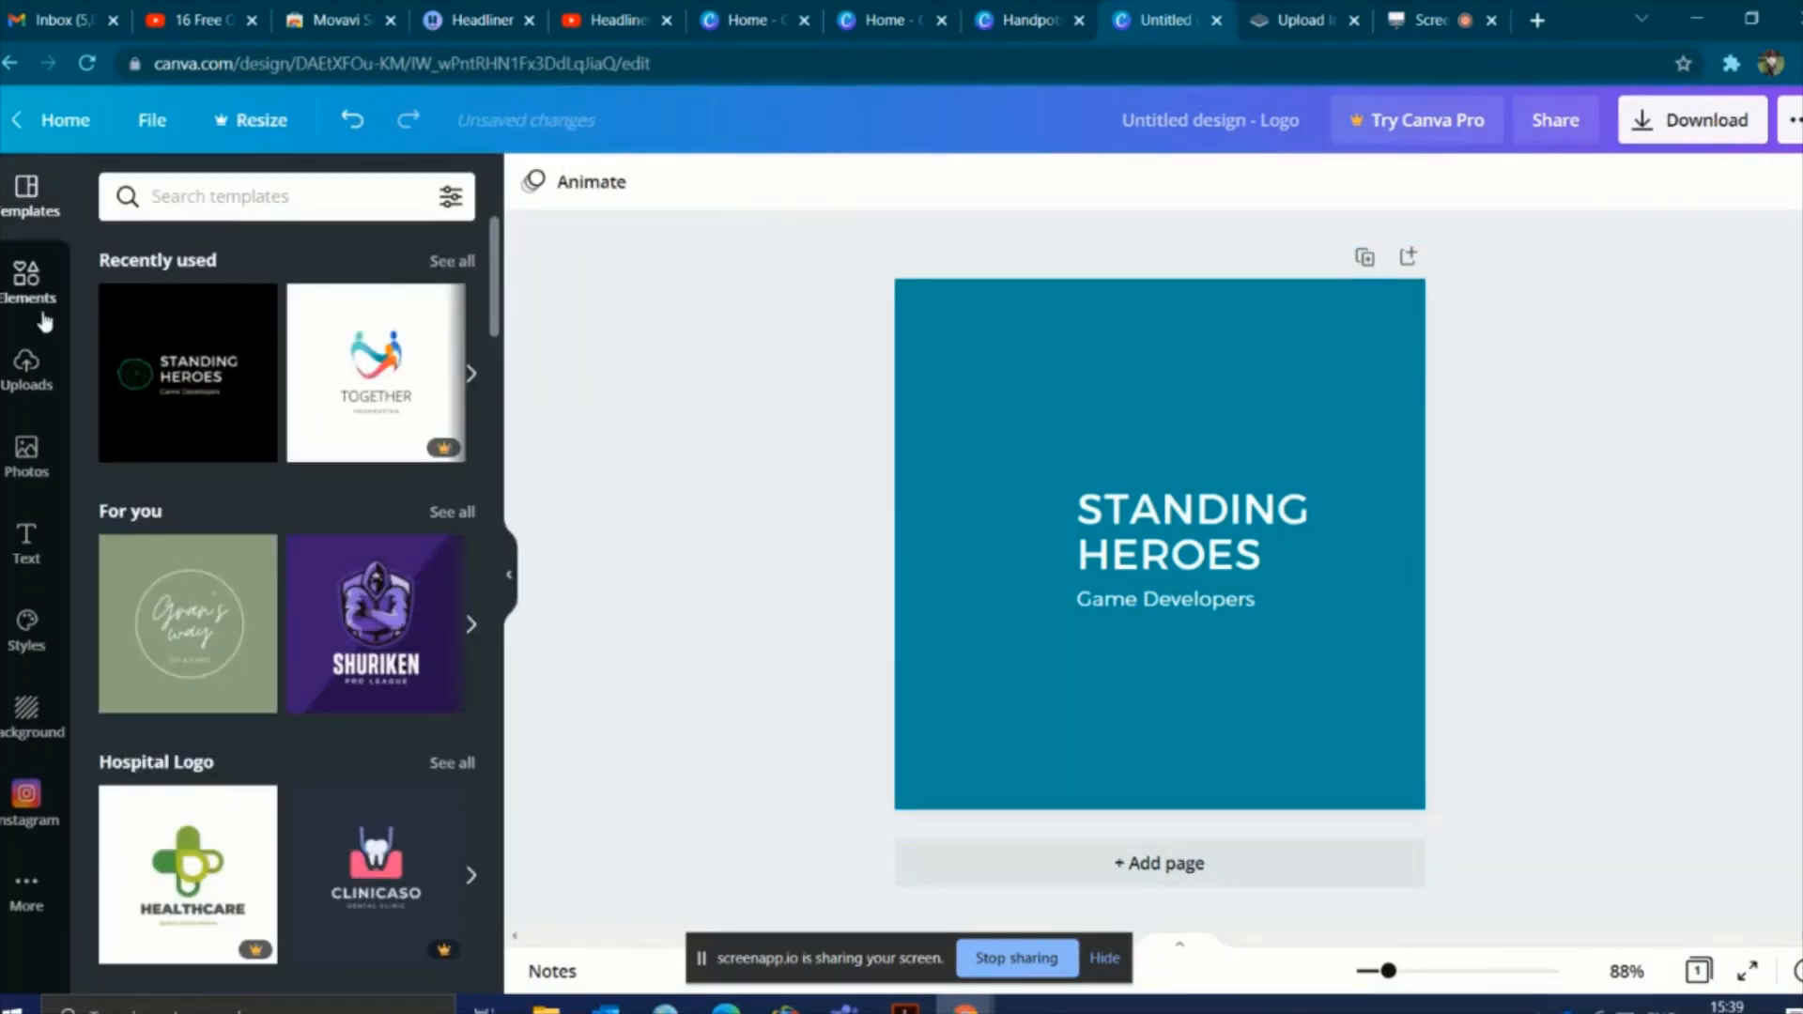
left_click(17, 272)
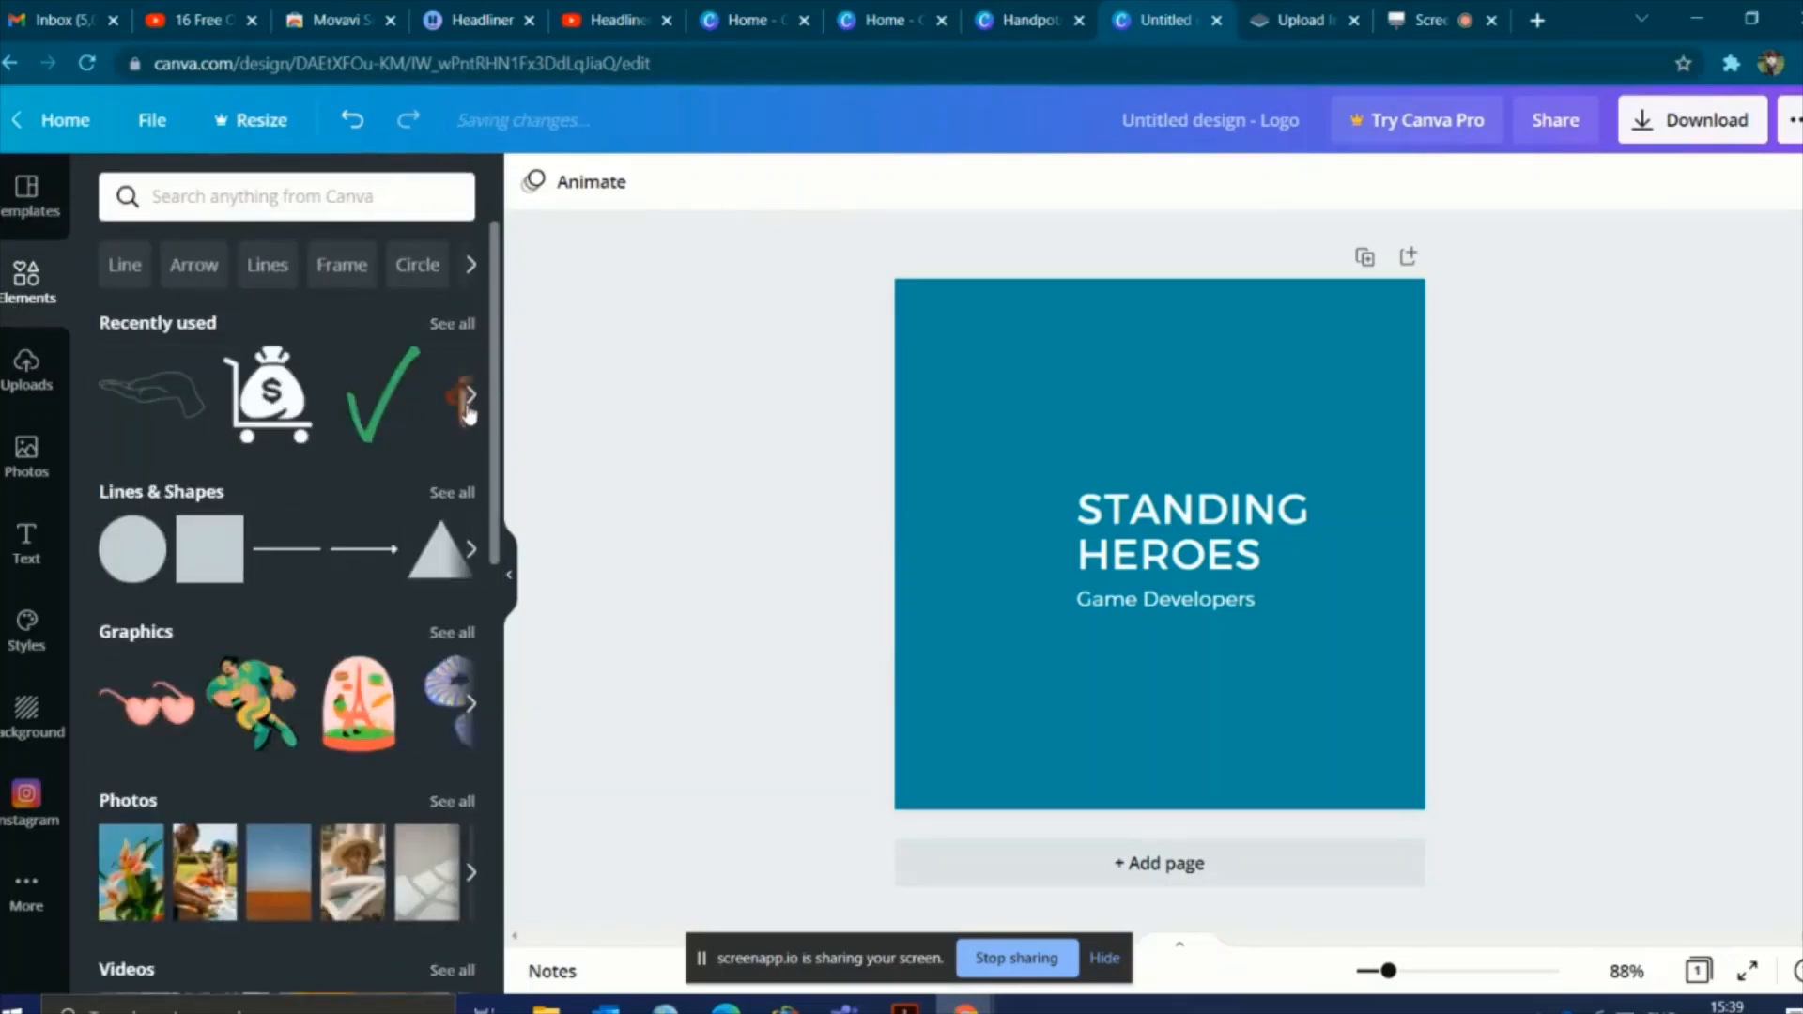
left_click(470, 402)
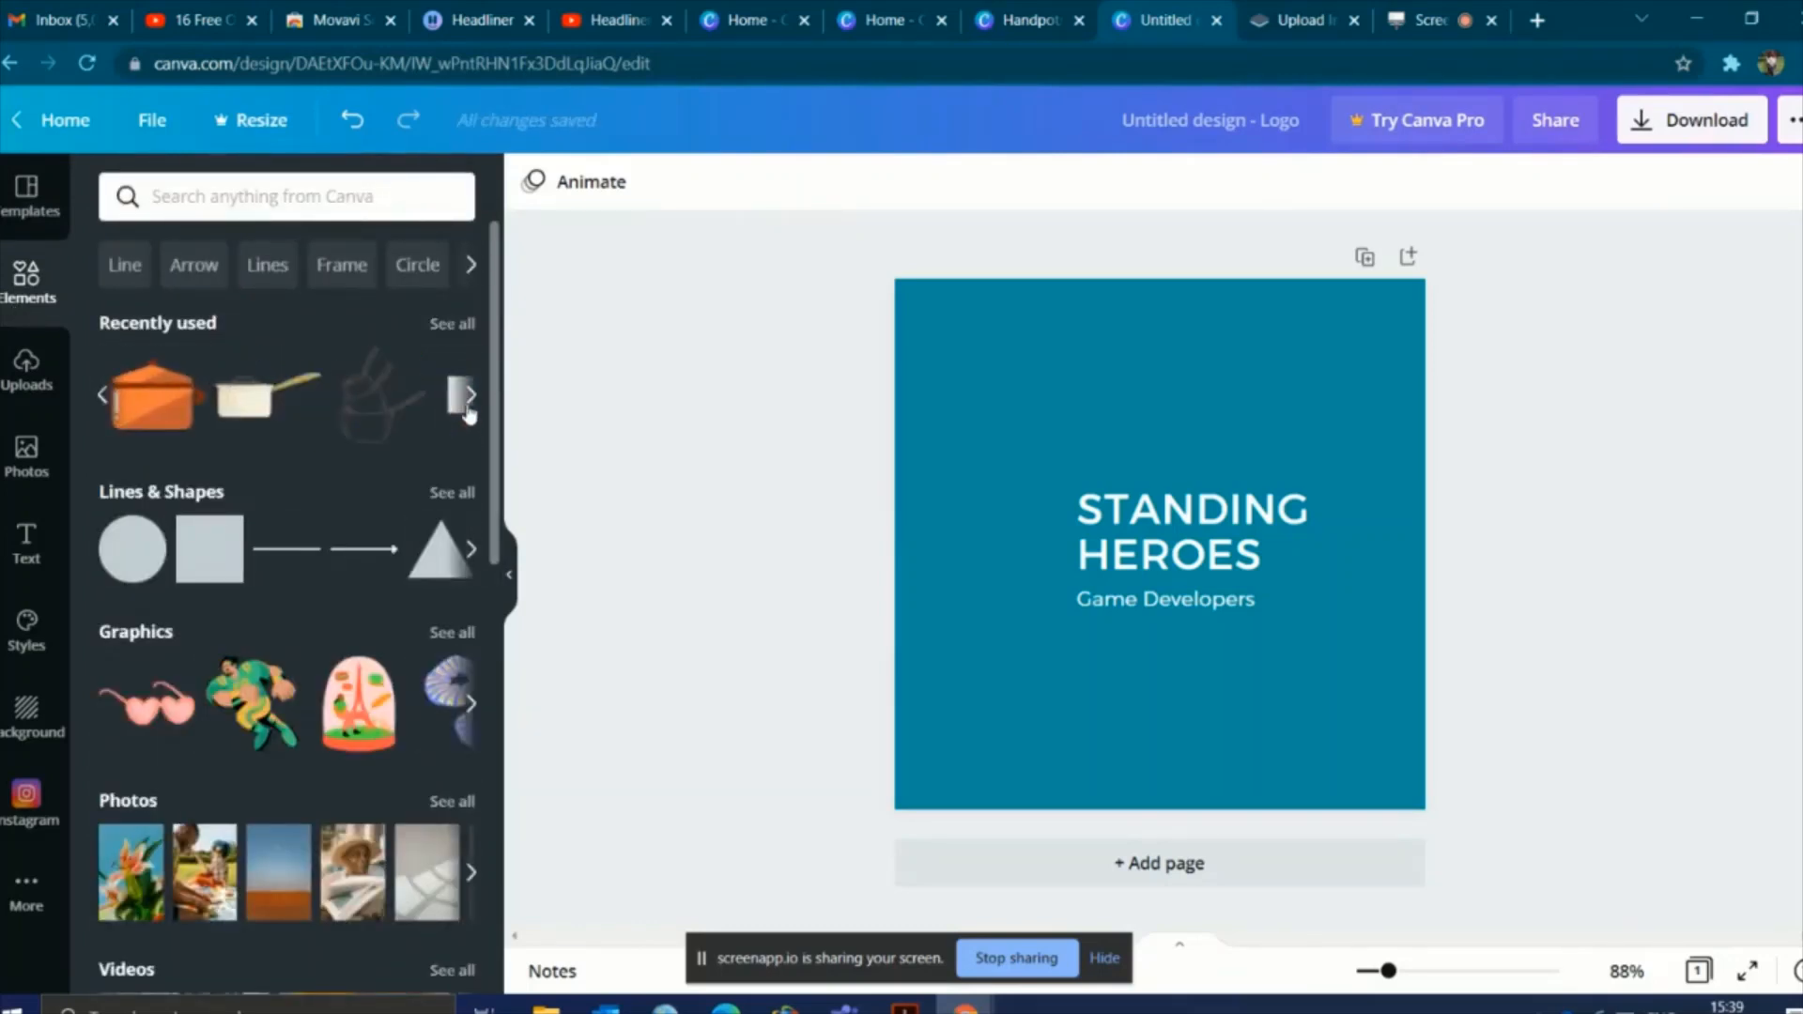
left_click(160, 398)
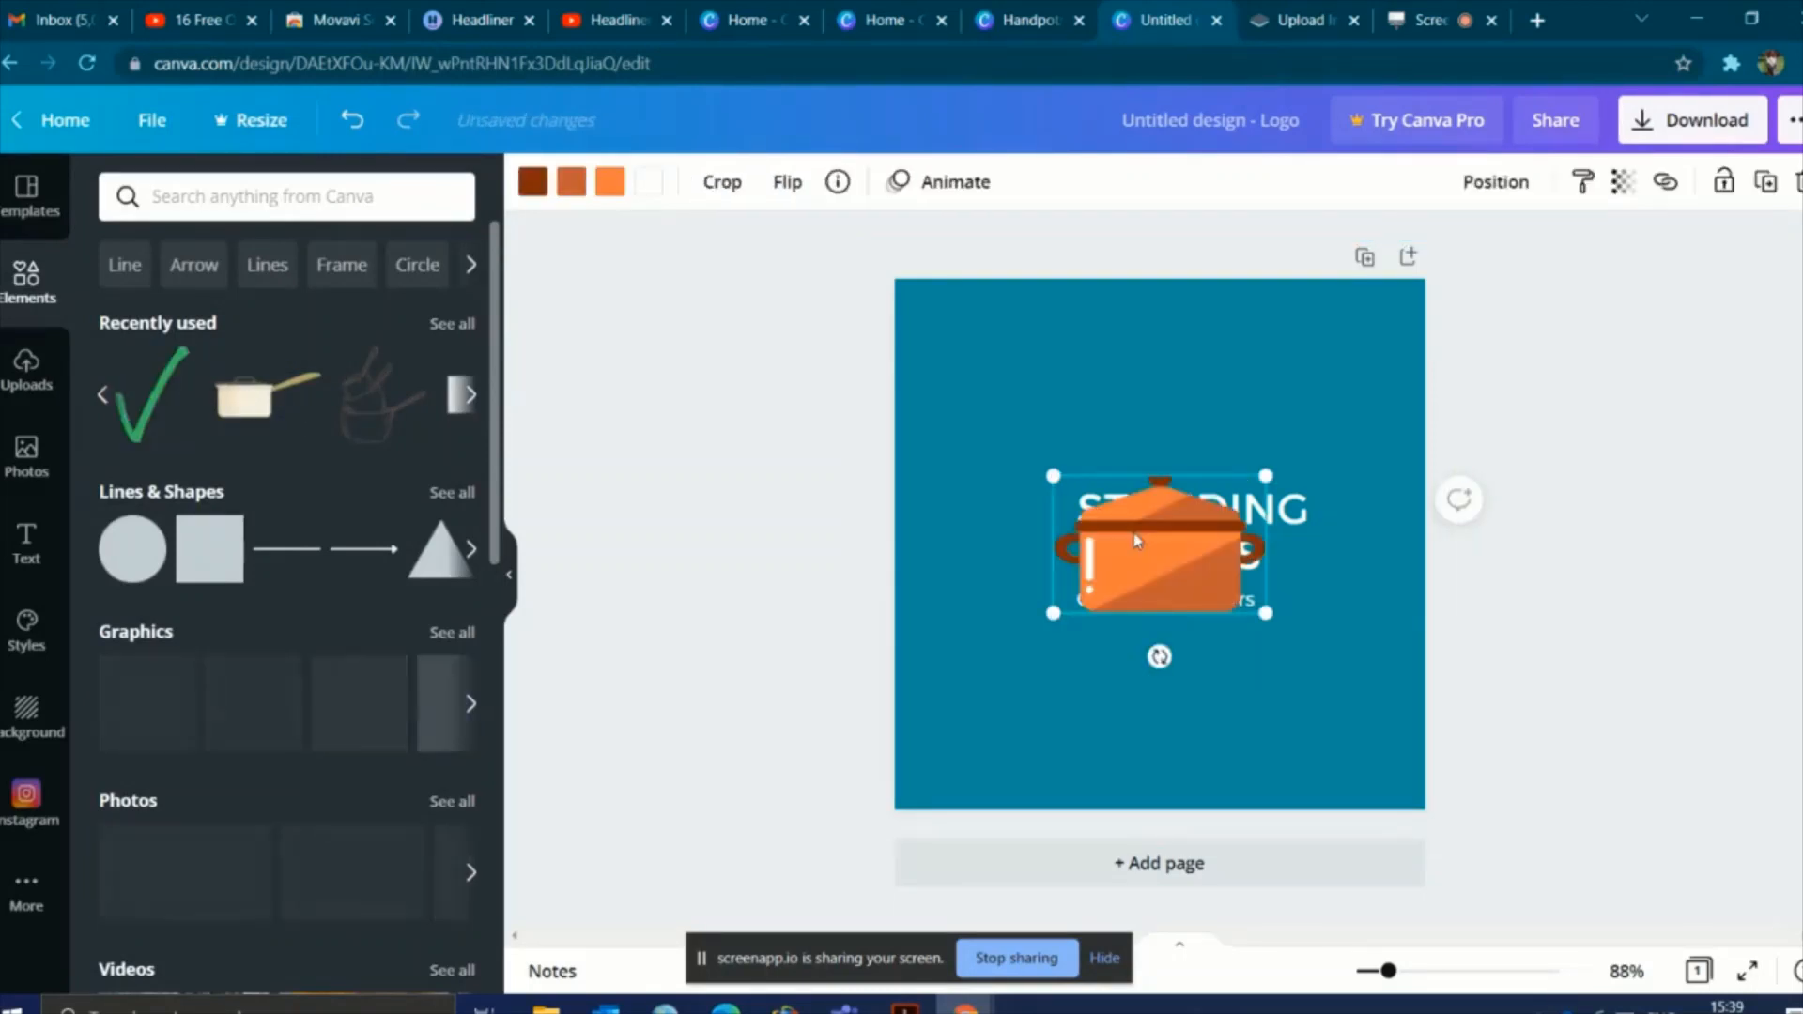
Step: Shrink the orange pot slightly and arrange it beside the Standing Heroes text with a small gap between them
left_click_drag(1141, 546, 966, 540)
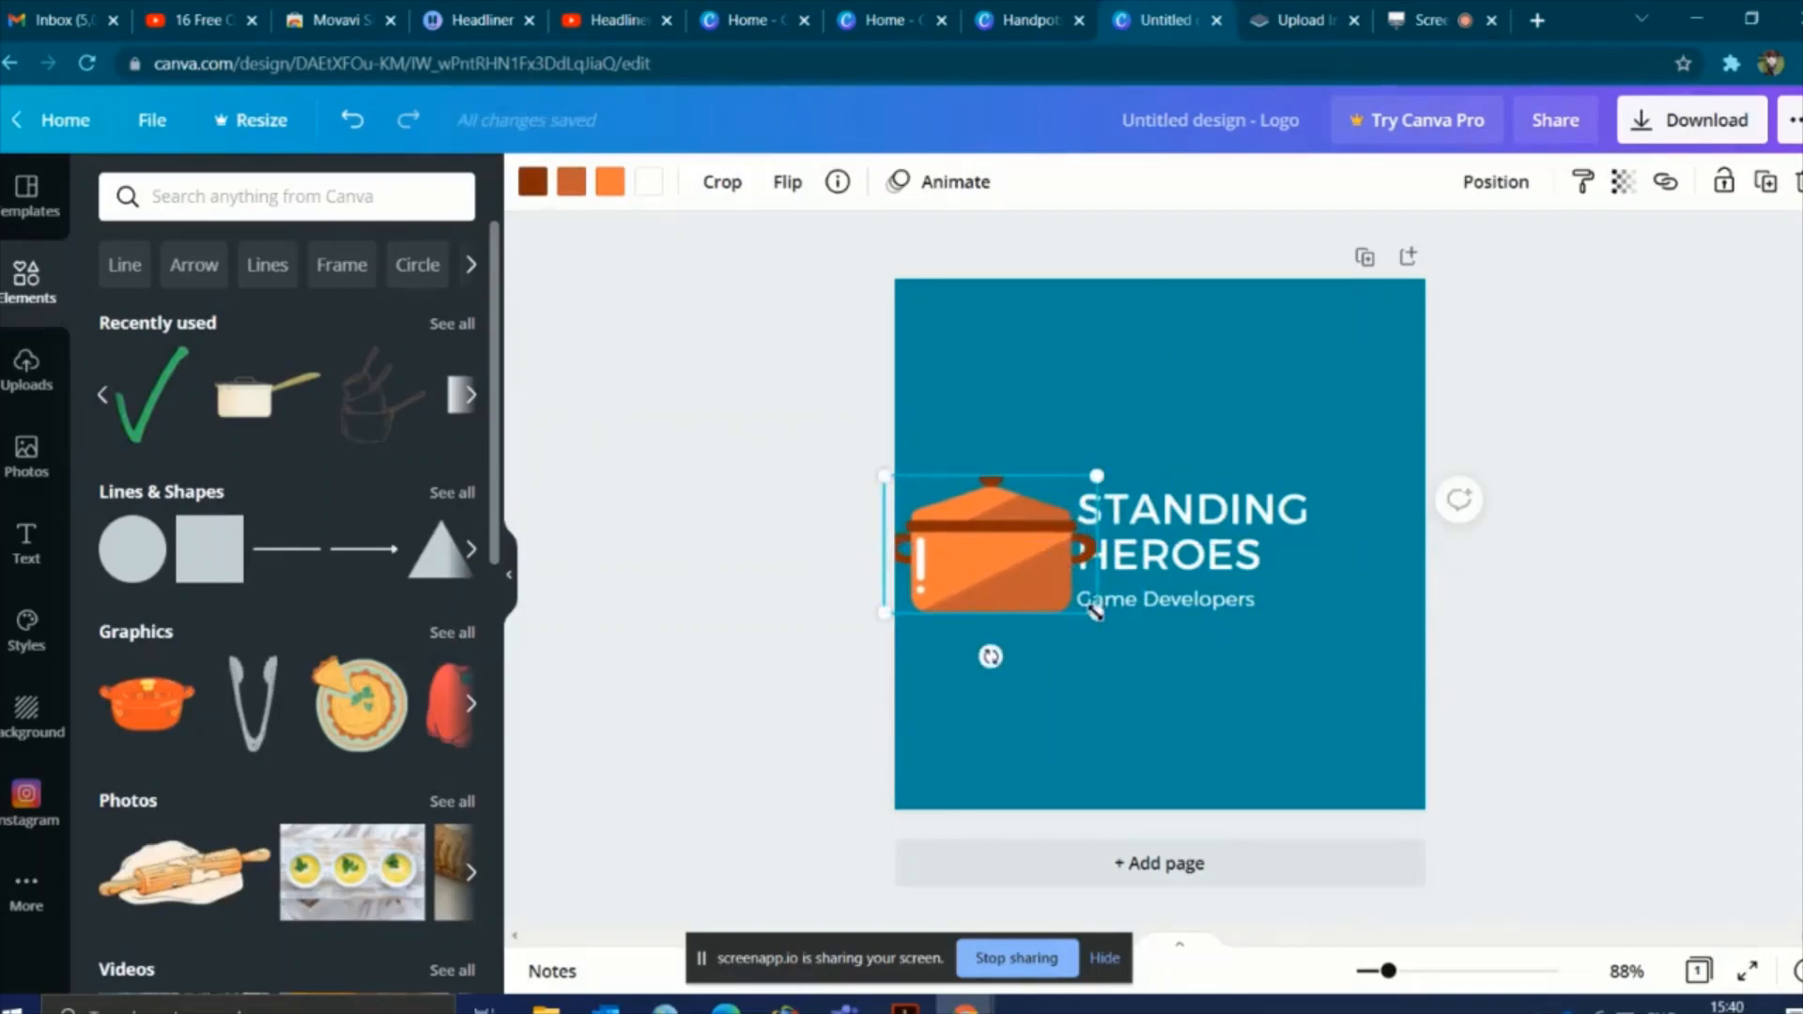
left_click_drag(1095, 610, 979, 575)
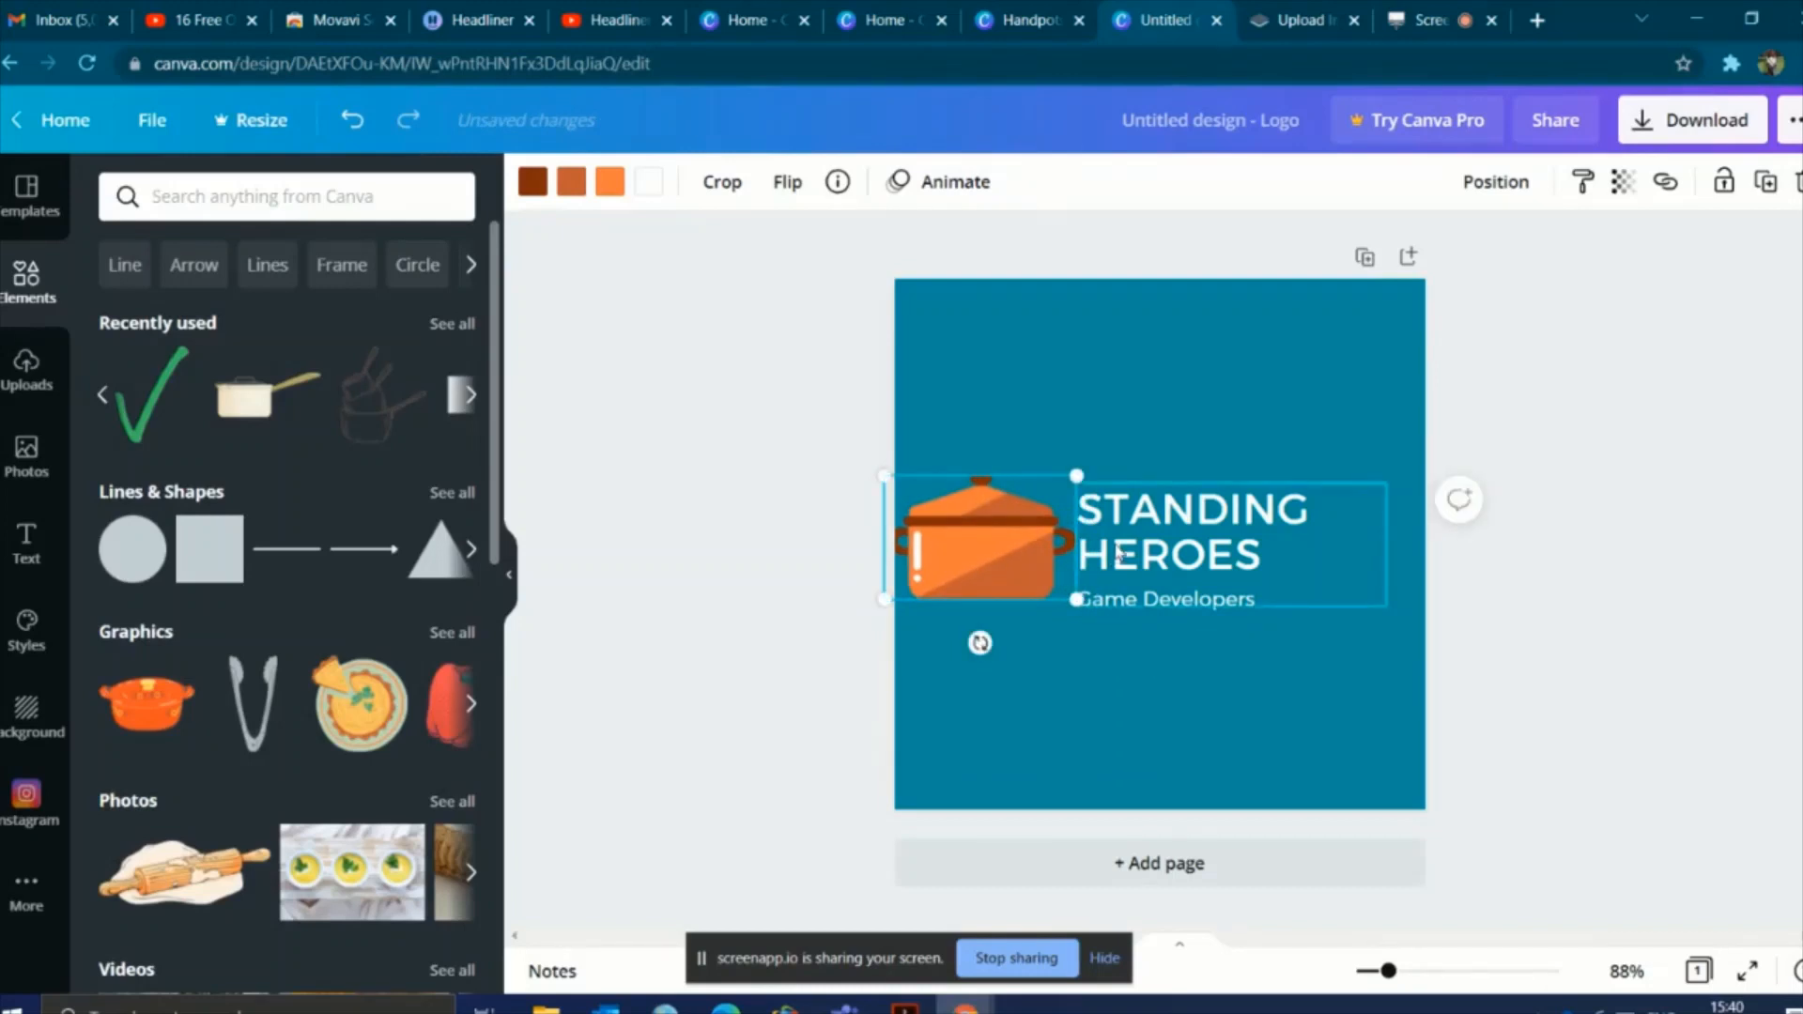
mouse_move(1119, 546)
left_mouse_down()
mouse_move(1166, 547)
mouse_move(1154, 538)
left_mouse_up()
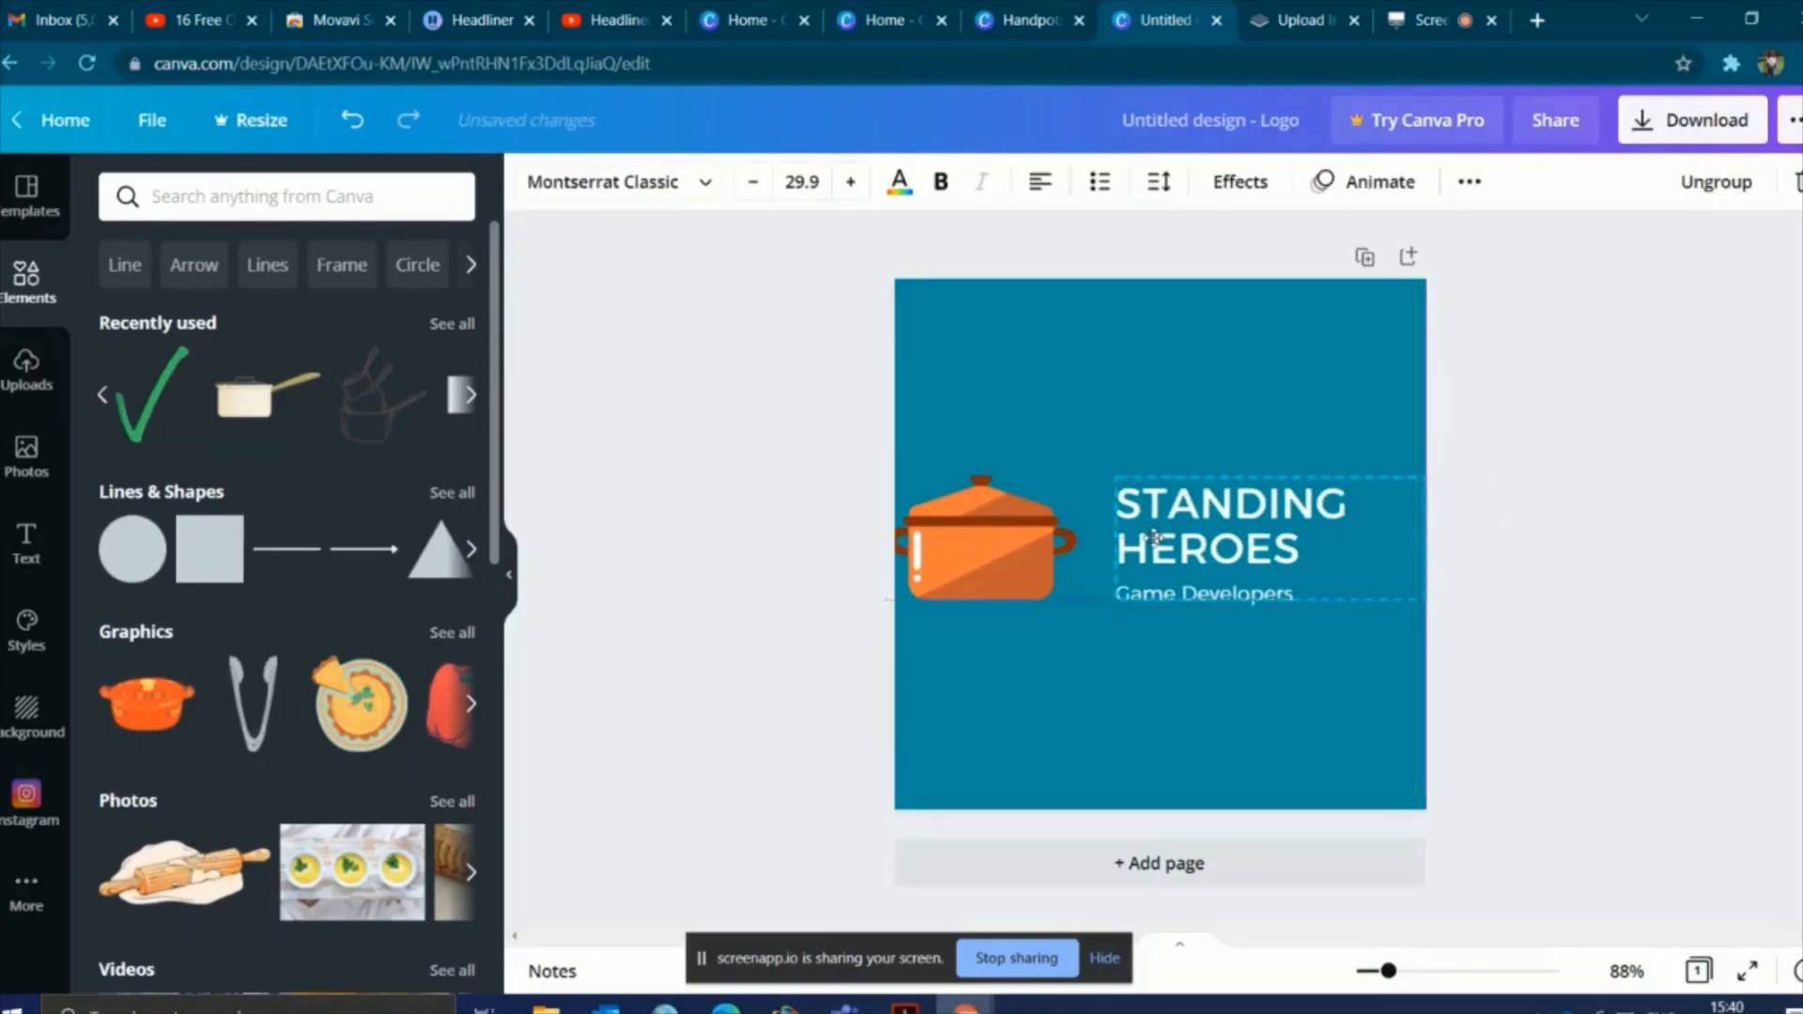
left_click(997, 552)
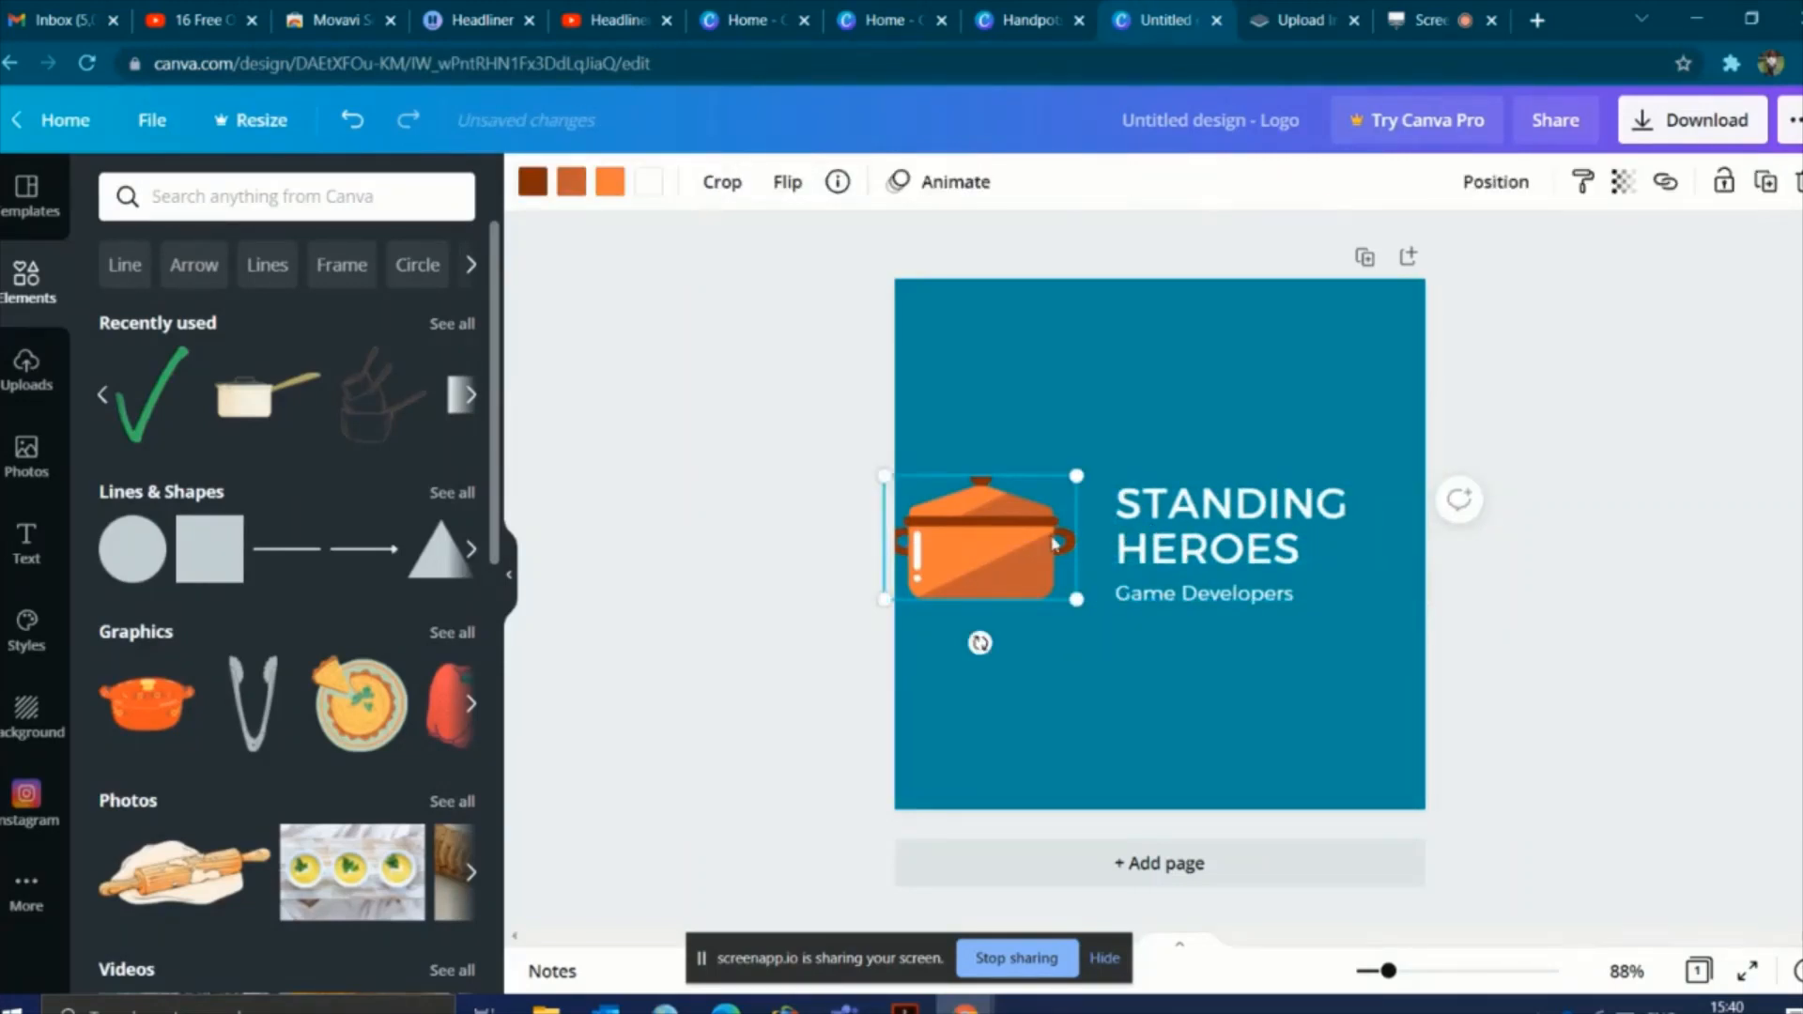
left_click_drag(1020, 542, 1033, 539)
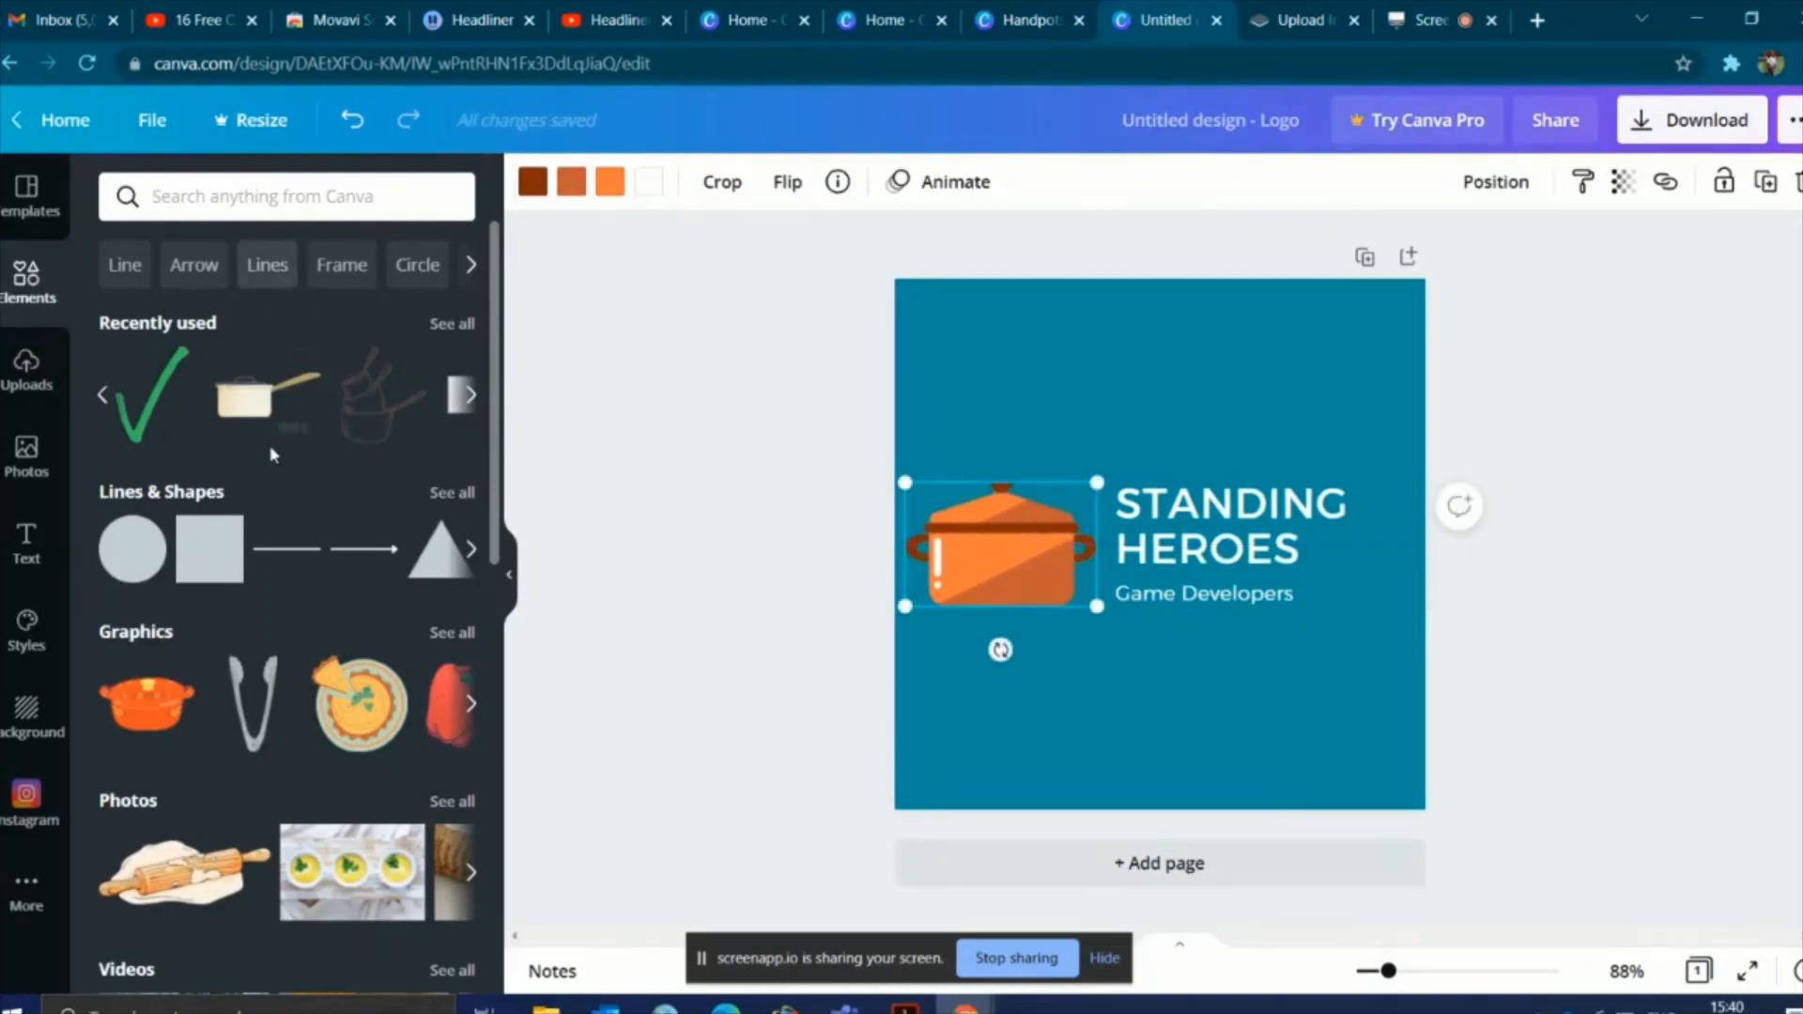
Step: Add the recently used outlined open hand graphic and place it directly beneath the orange pot
left_click(103, 399)
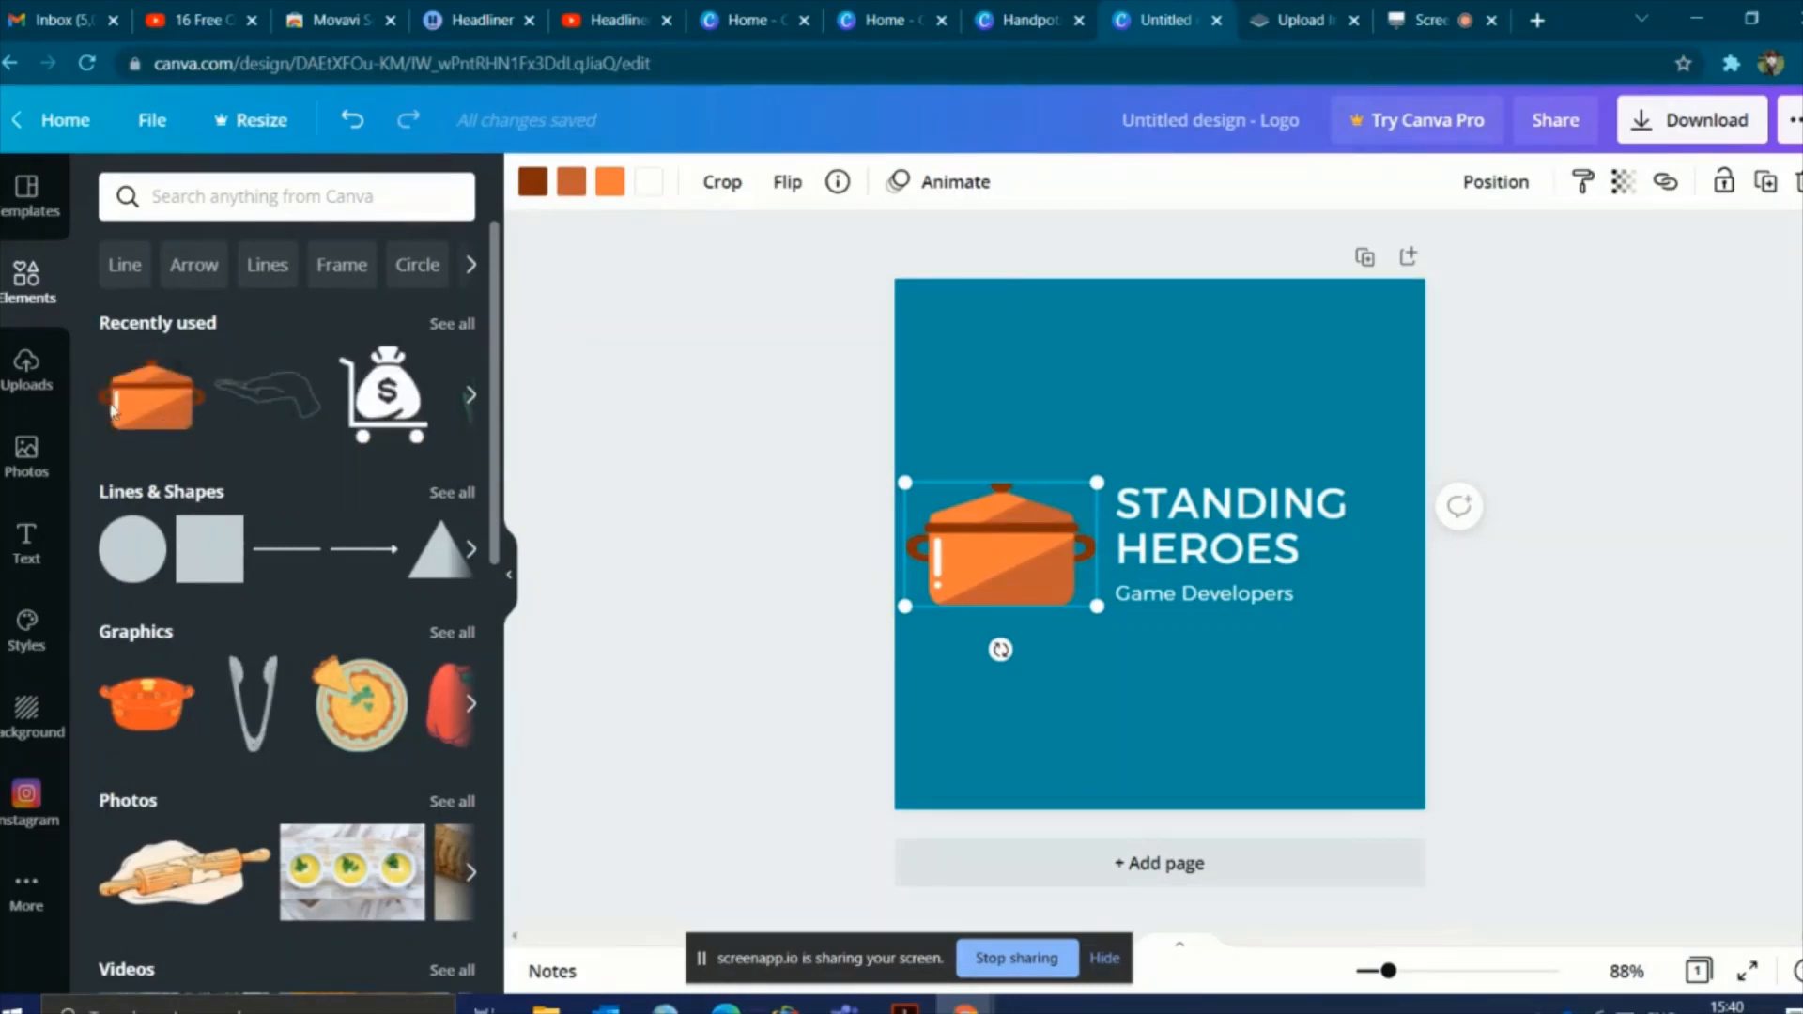
left_click(300, 395)
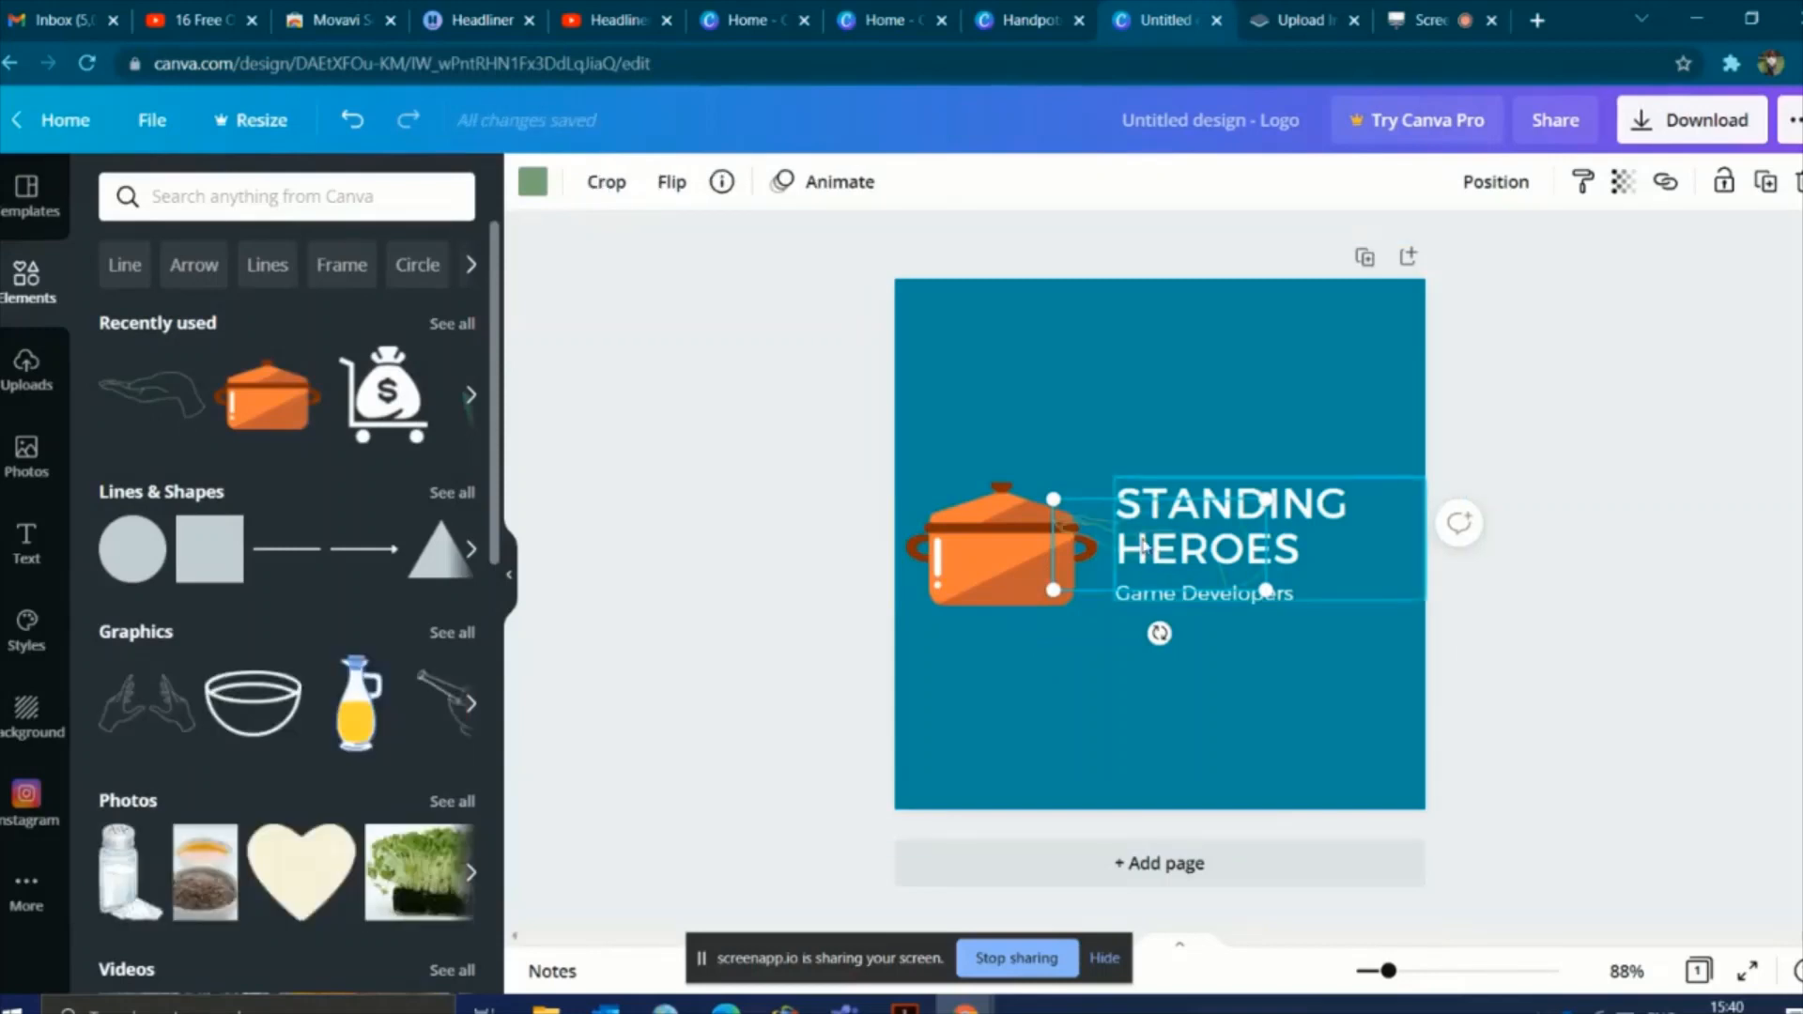
left_click_drag(1143, 547, 1073, 598)
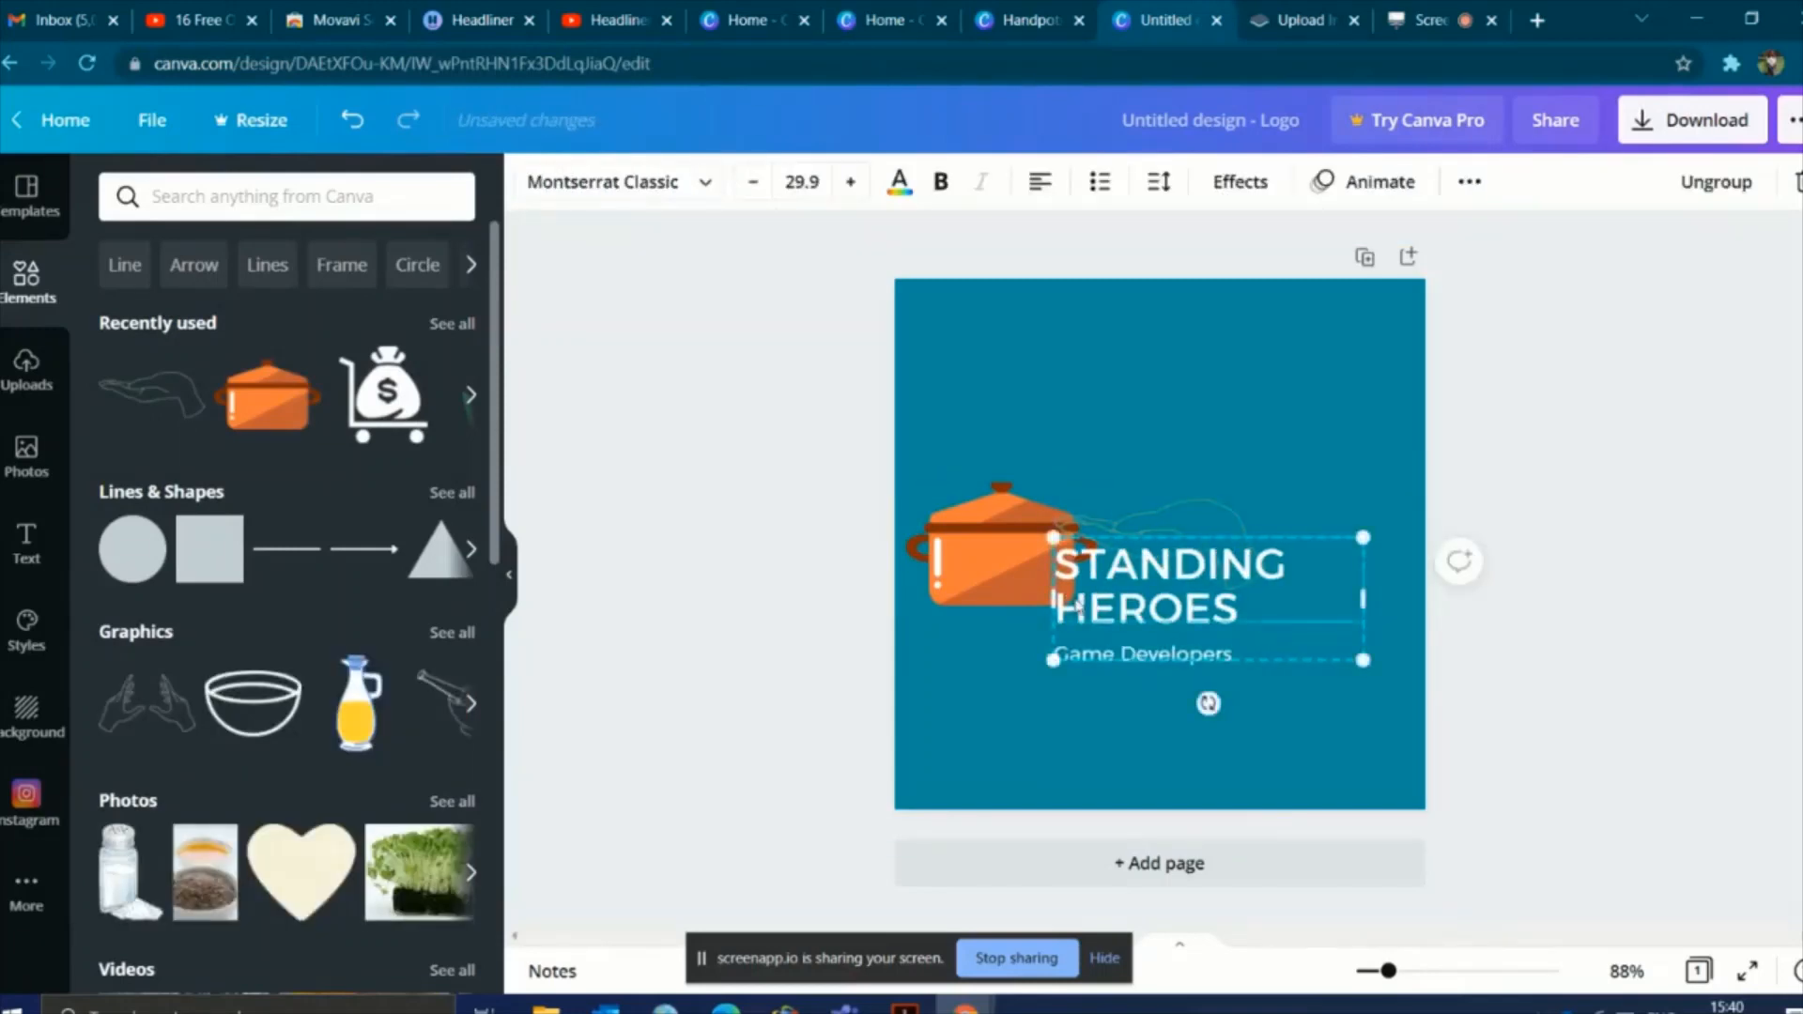
key("ctrl+z")
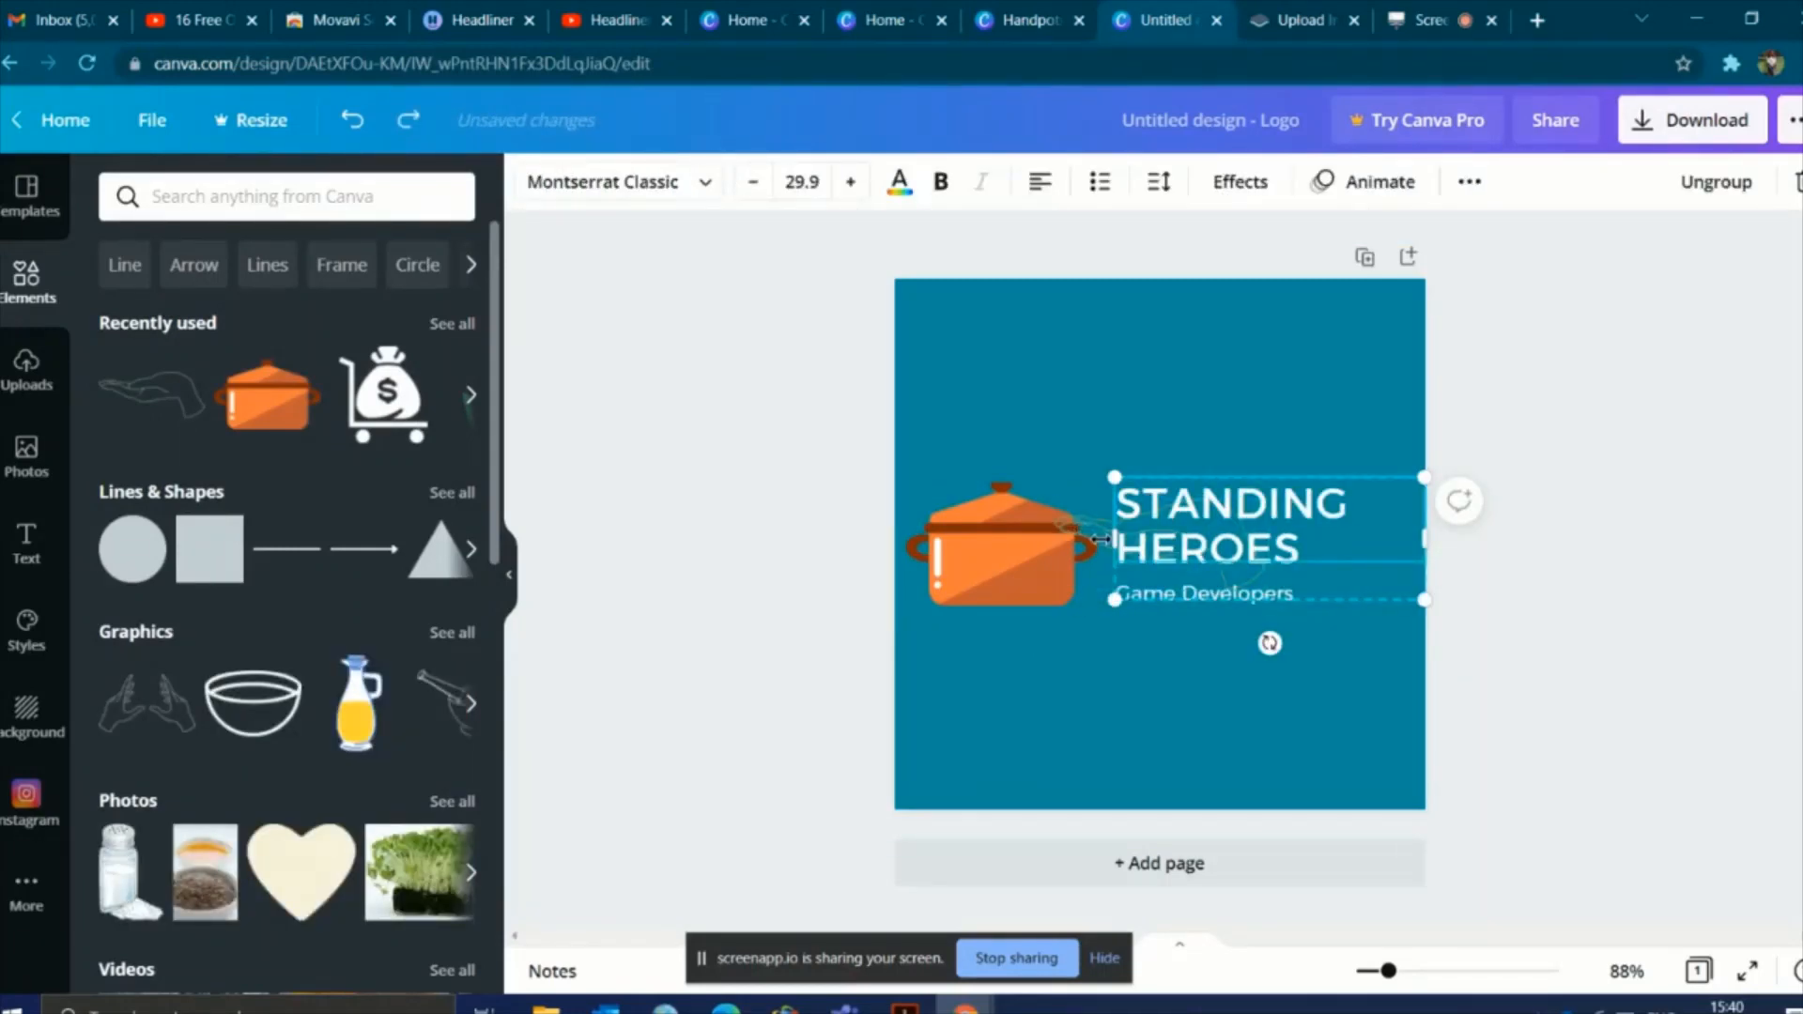
left_click(1133, 705)
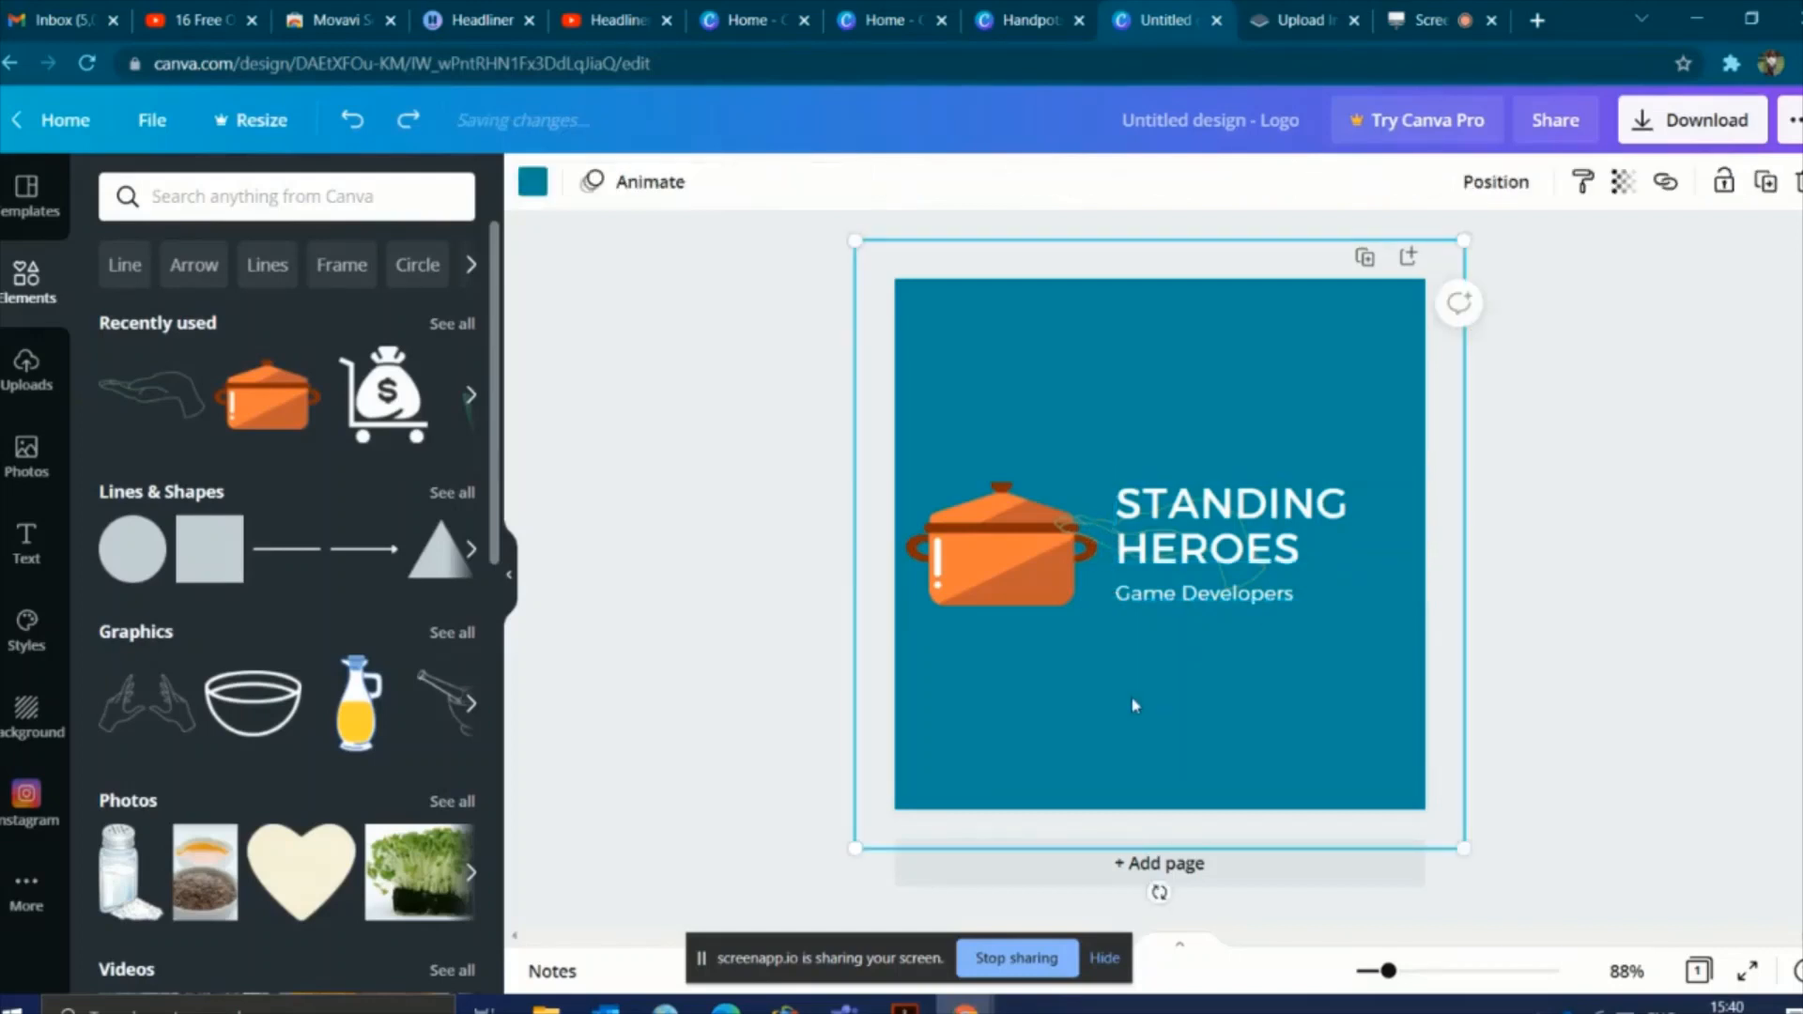
left_click(1080, 524)
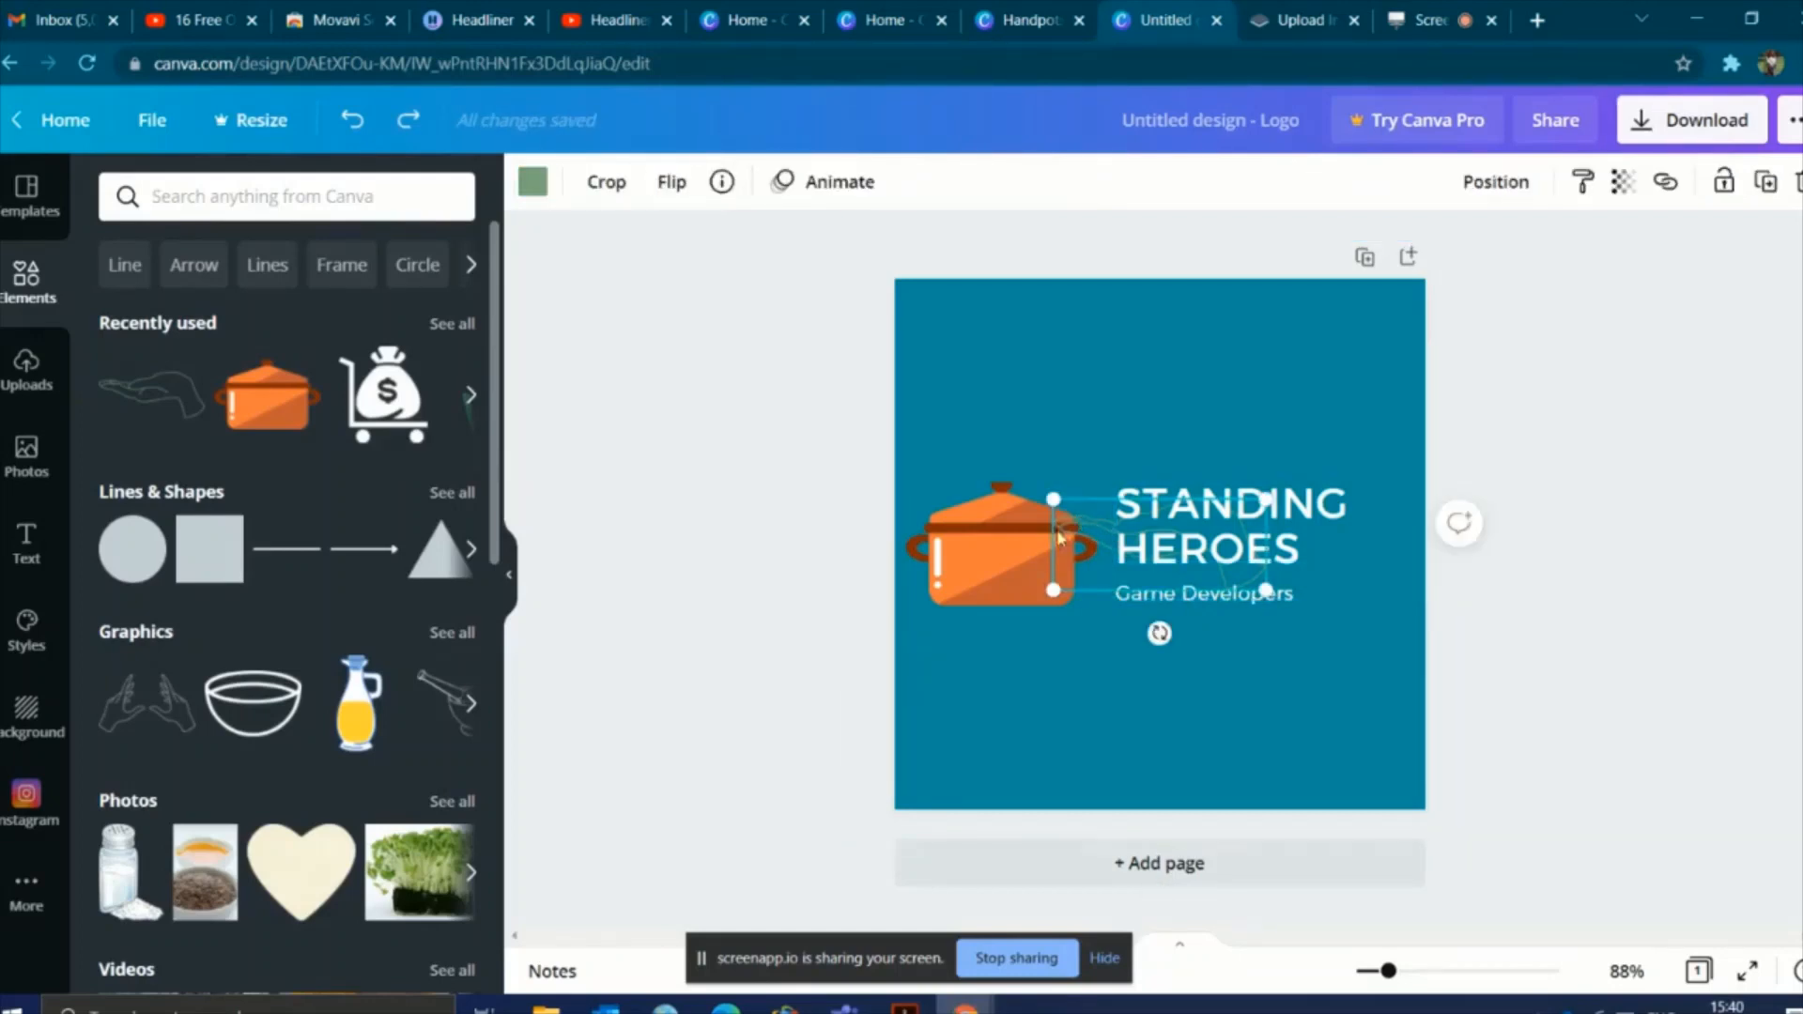
mouse_move(1058, 536)
left_mouse_down()
mouse_move(1028, 611)
mouse_move(941, 610)
left_mouse_up()
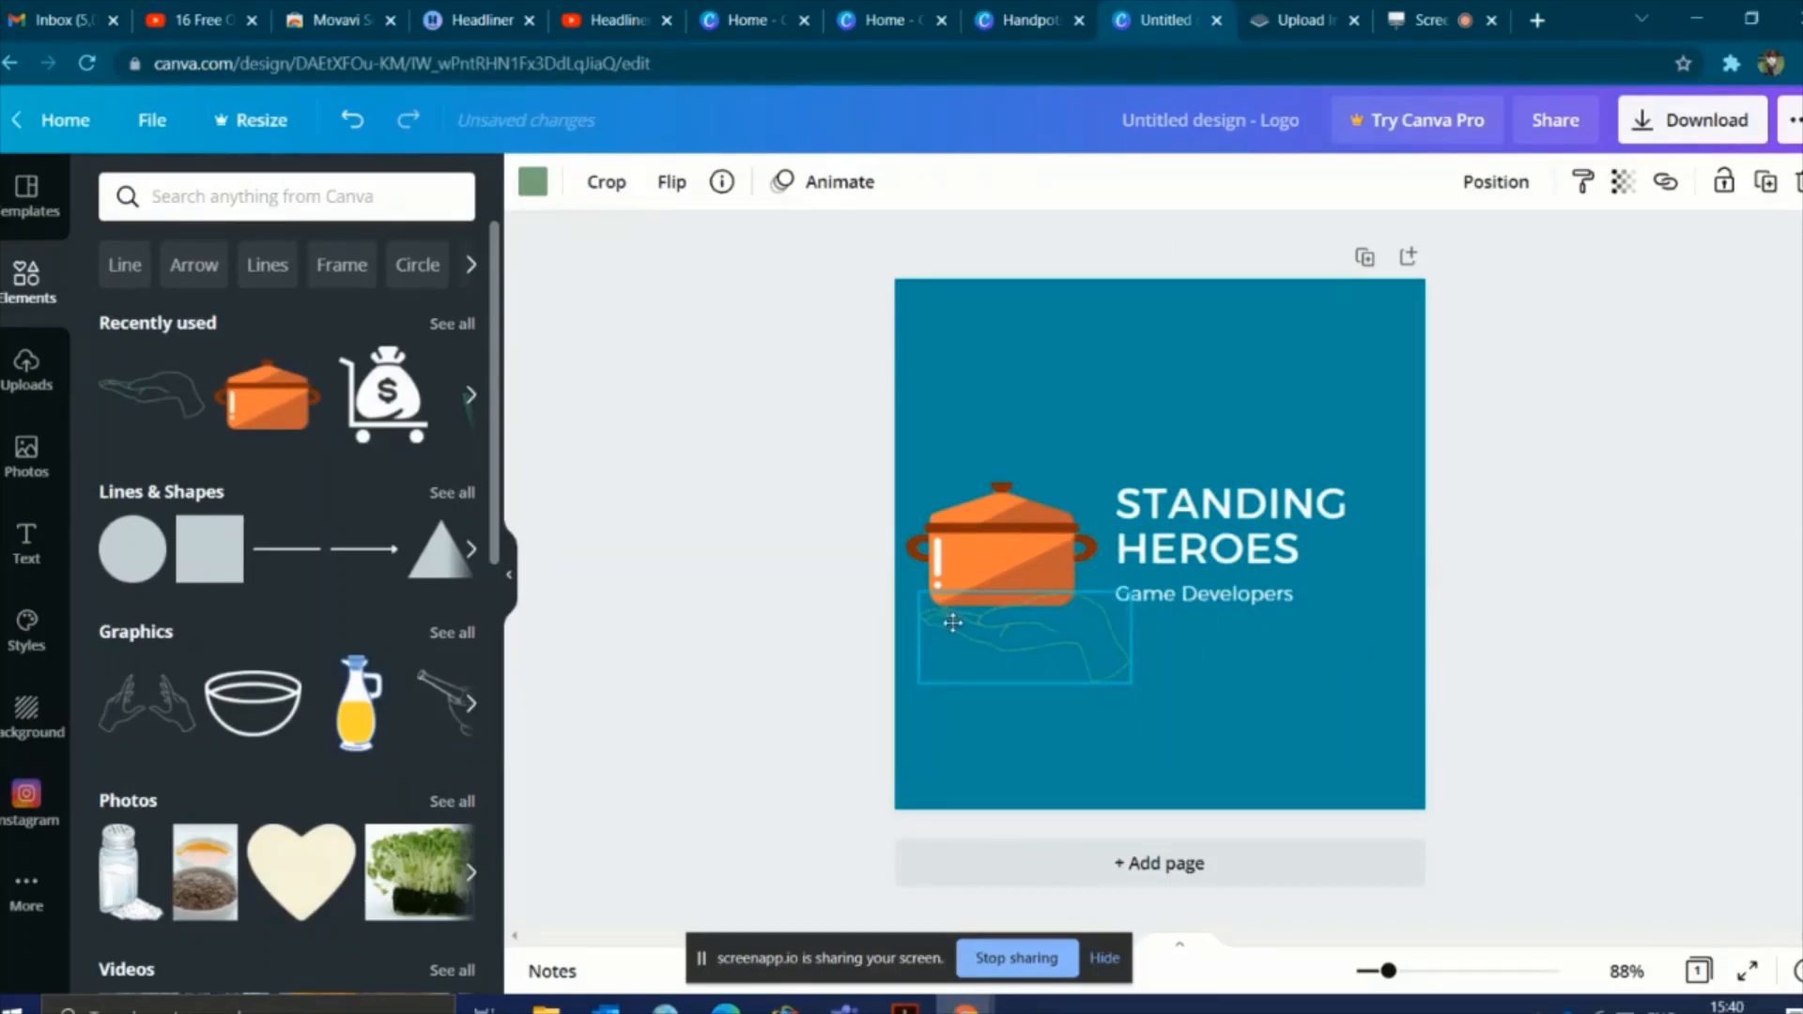
Step: Recolor the hand outline with the dark brown document color used in the pot
right_click(955, 625)
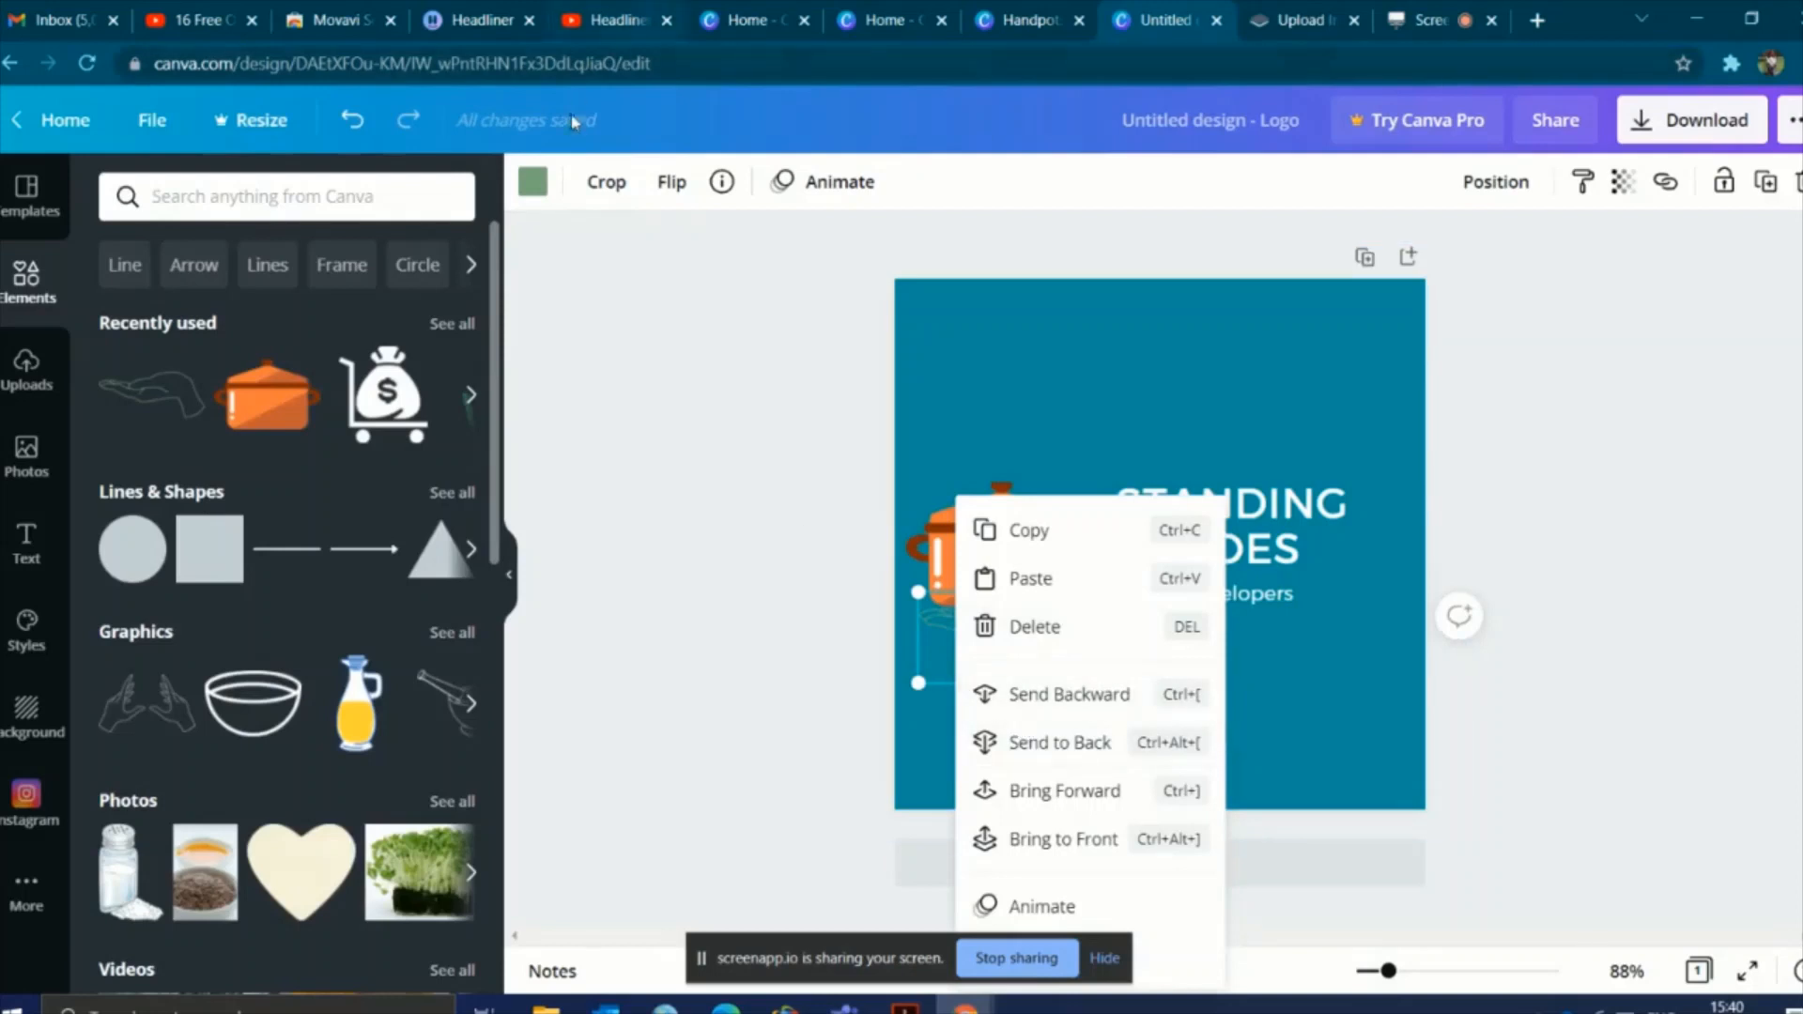
left_click(532, 184)
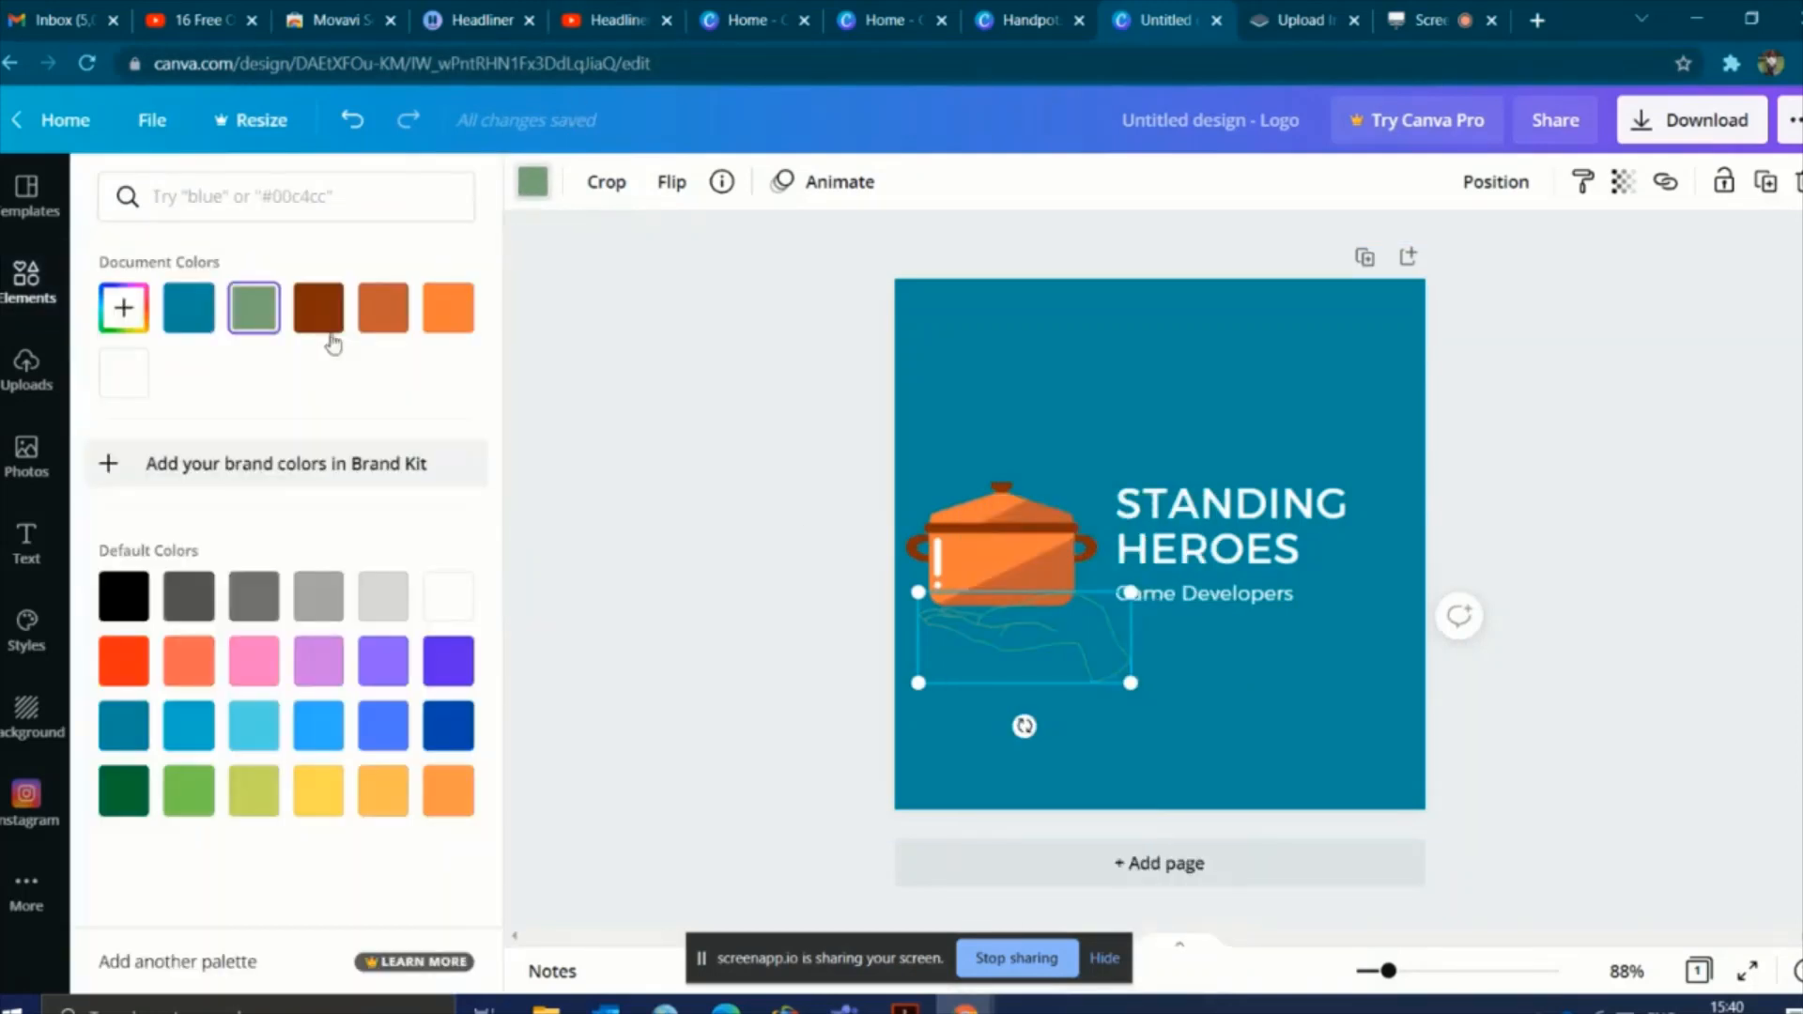
left_click(318, 310)
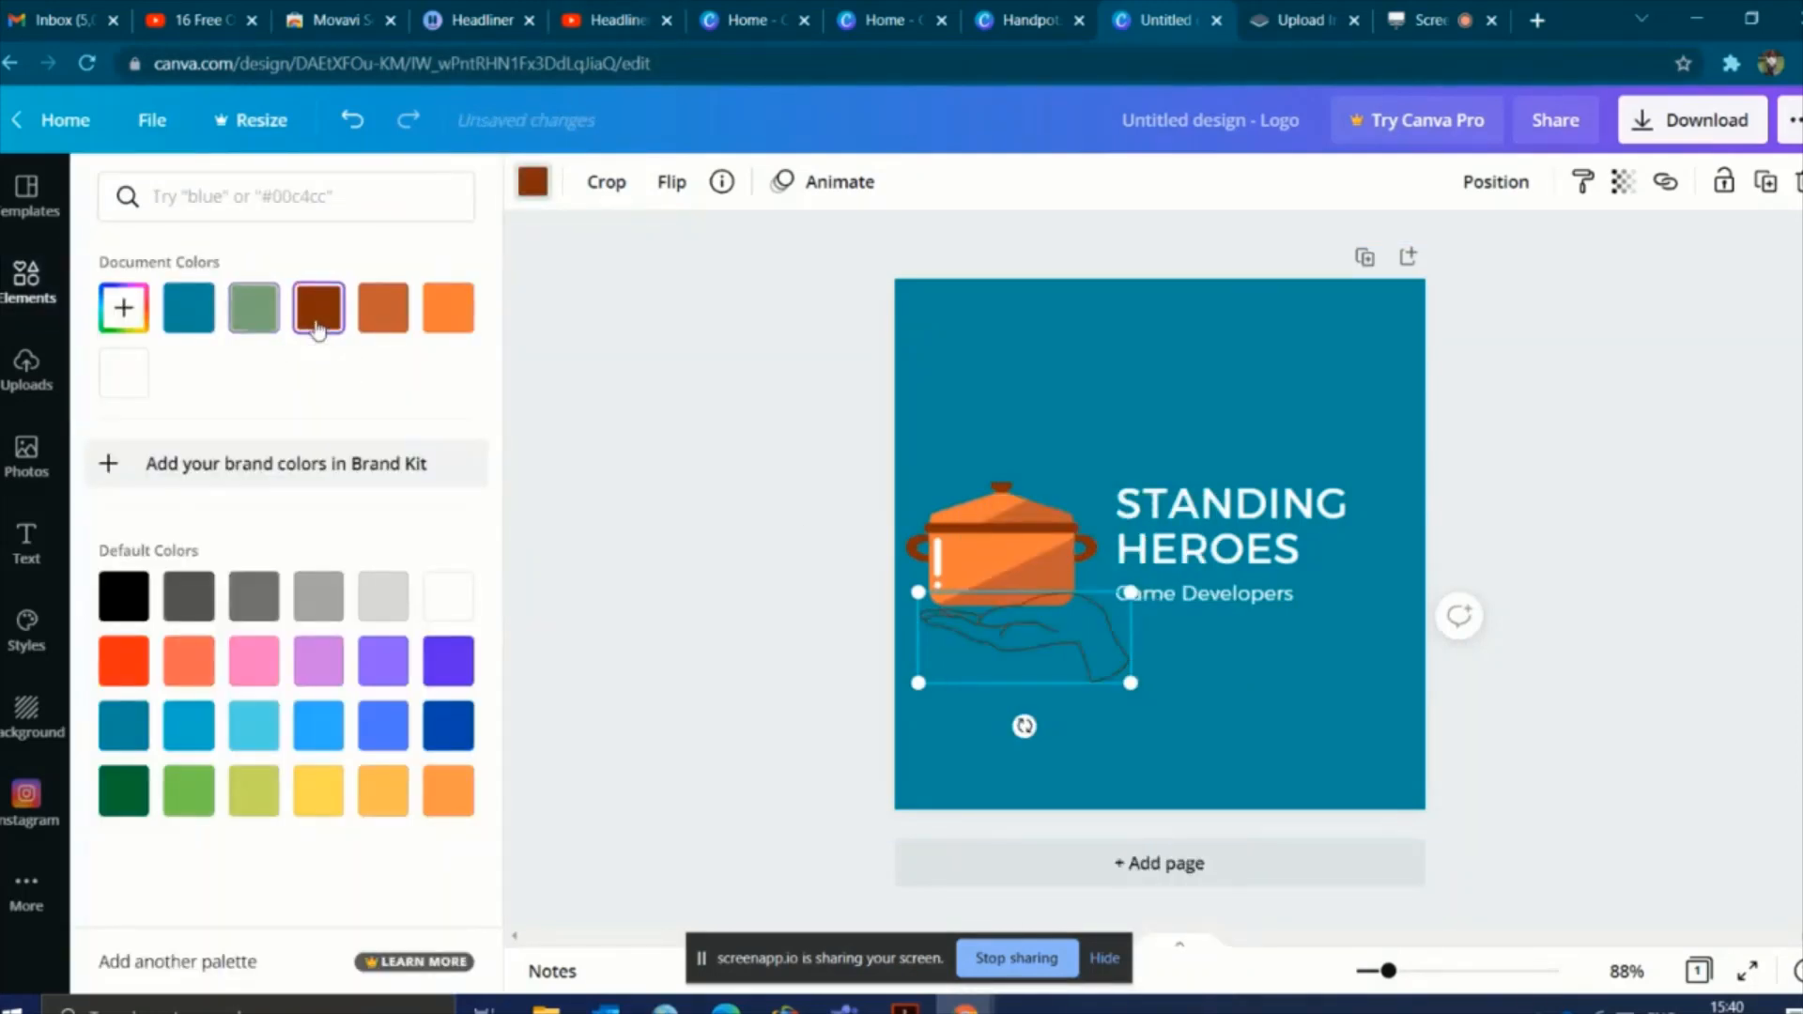
Step: Bring the orange pot to the front so that it overlaps the hand outline
right_click(1075, 645)
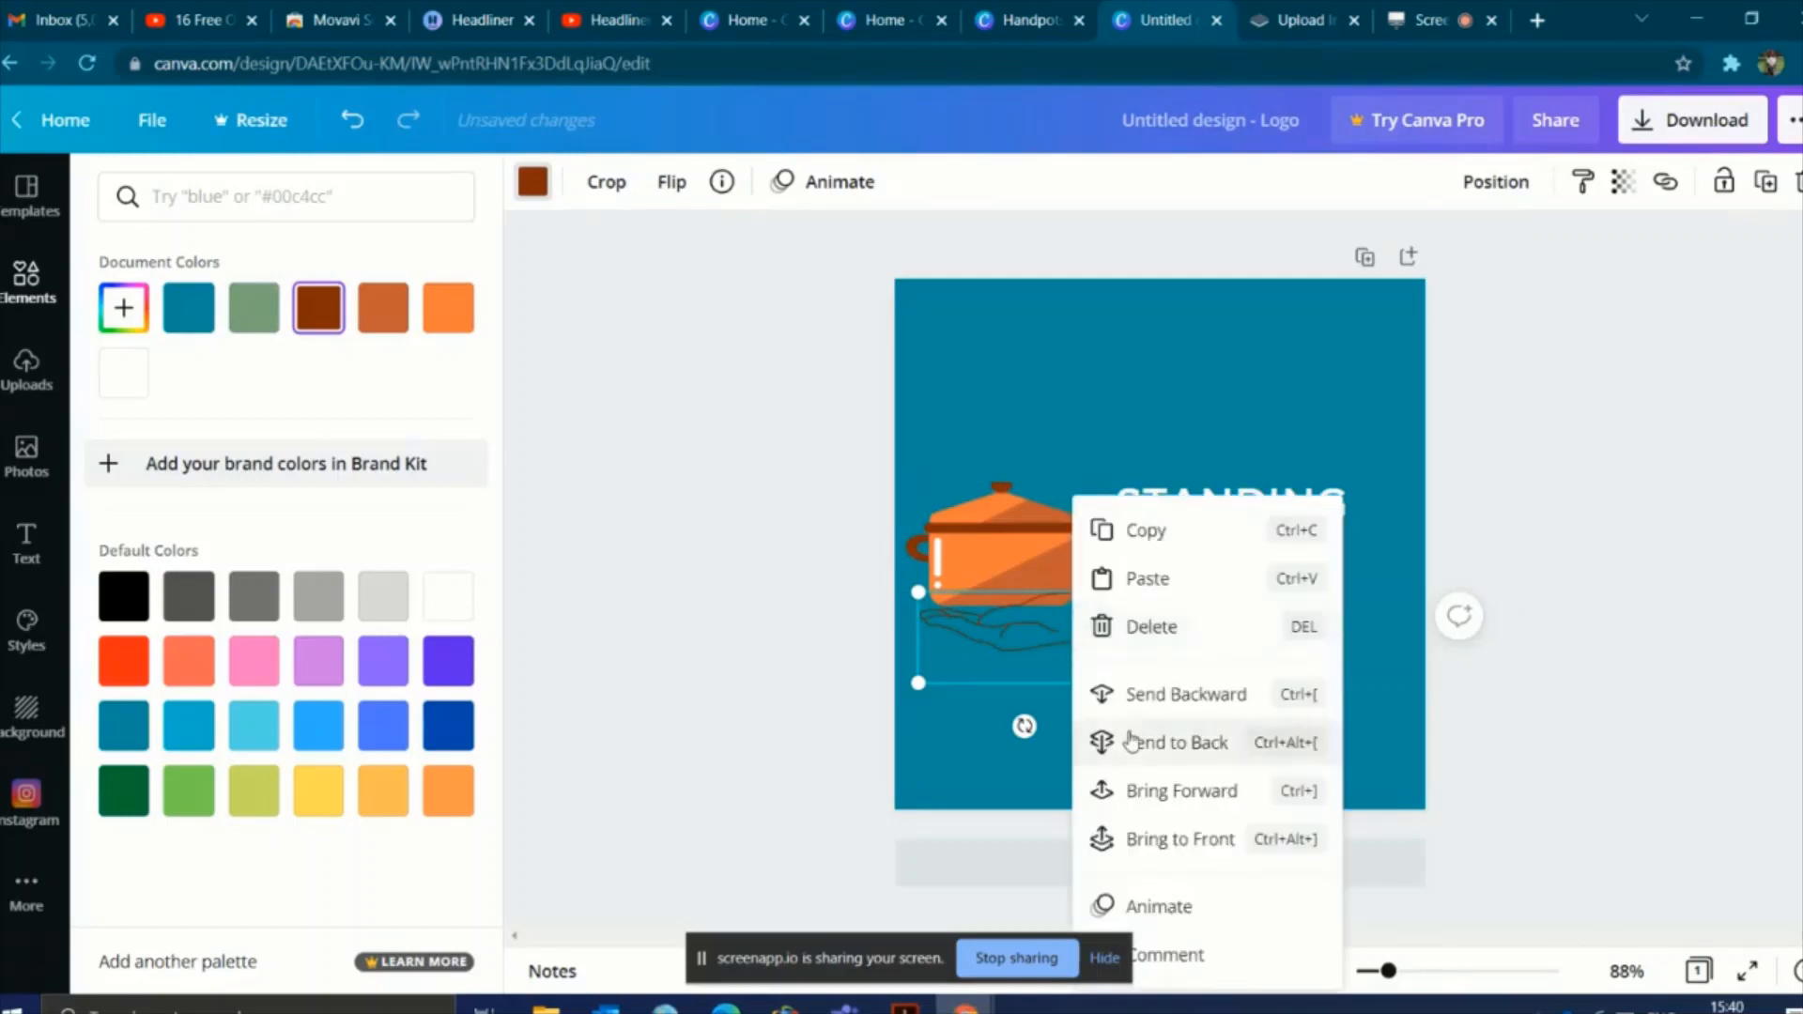
left_click(939, 530)
right_click(939, 530)
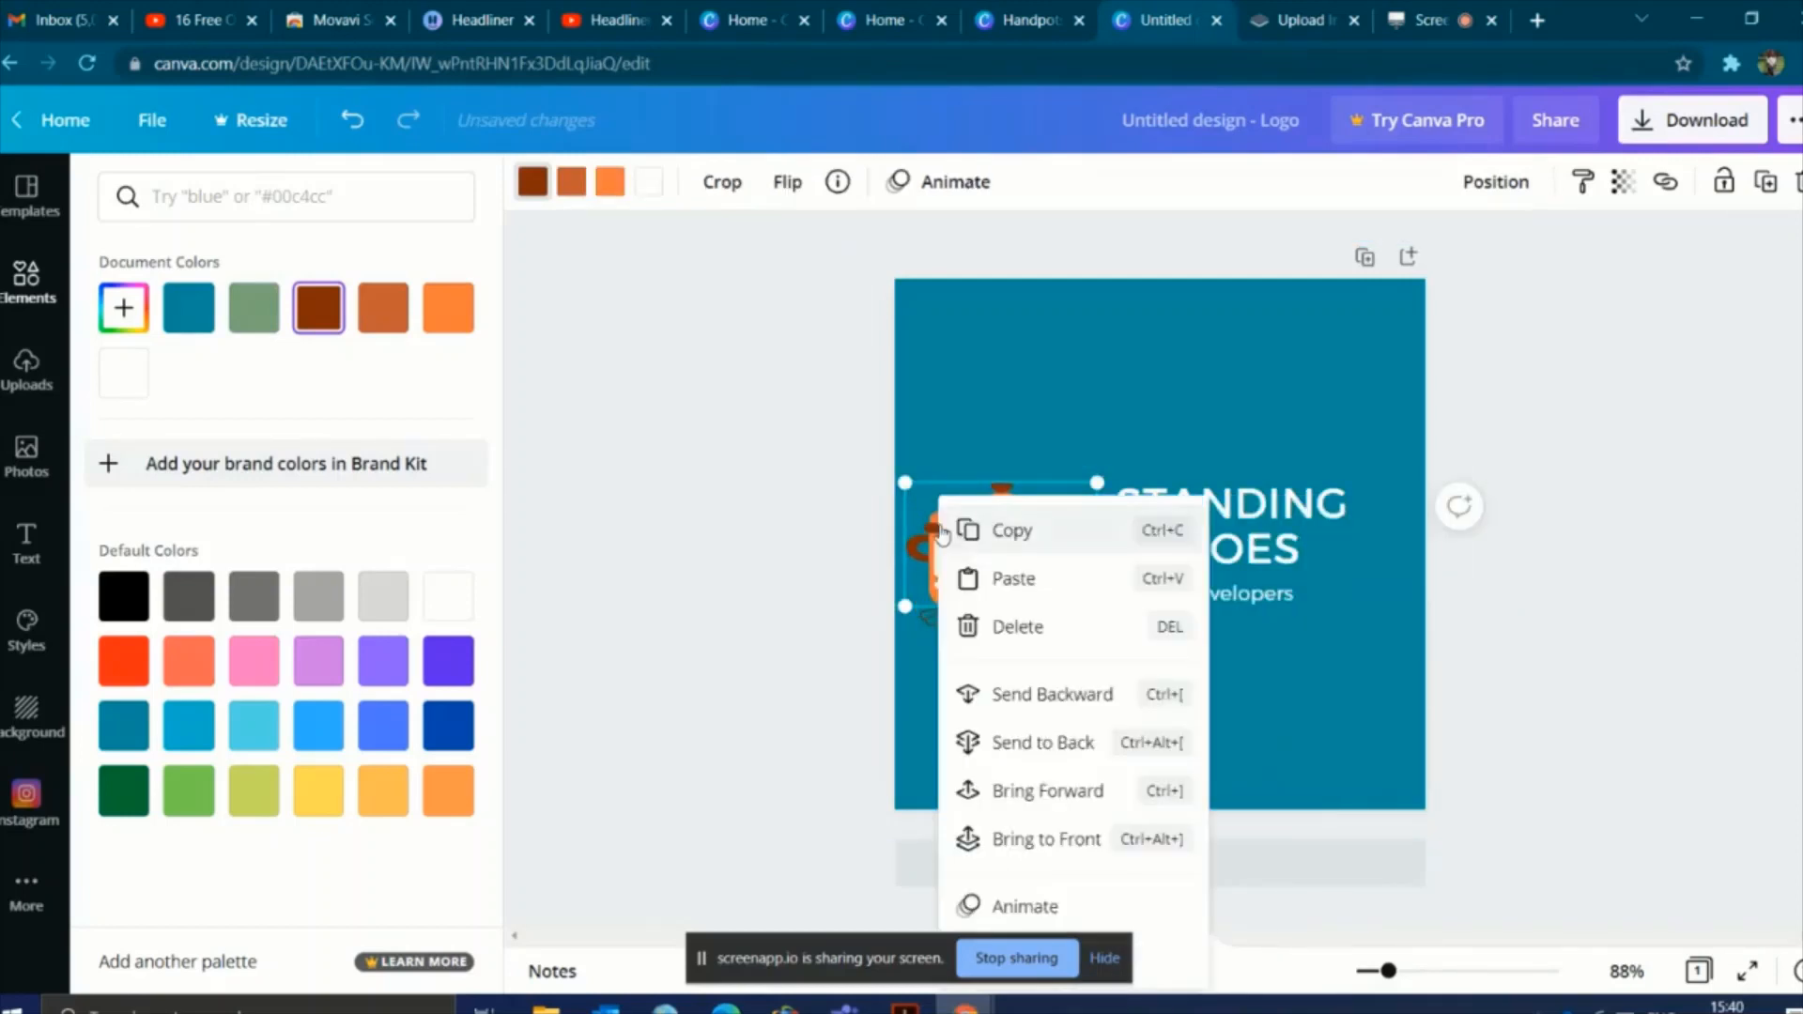
left_click(1036, 839)
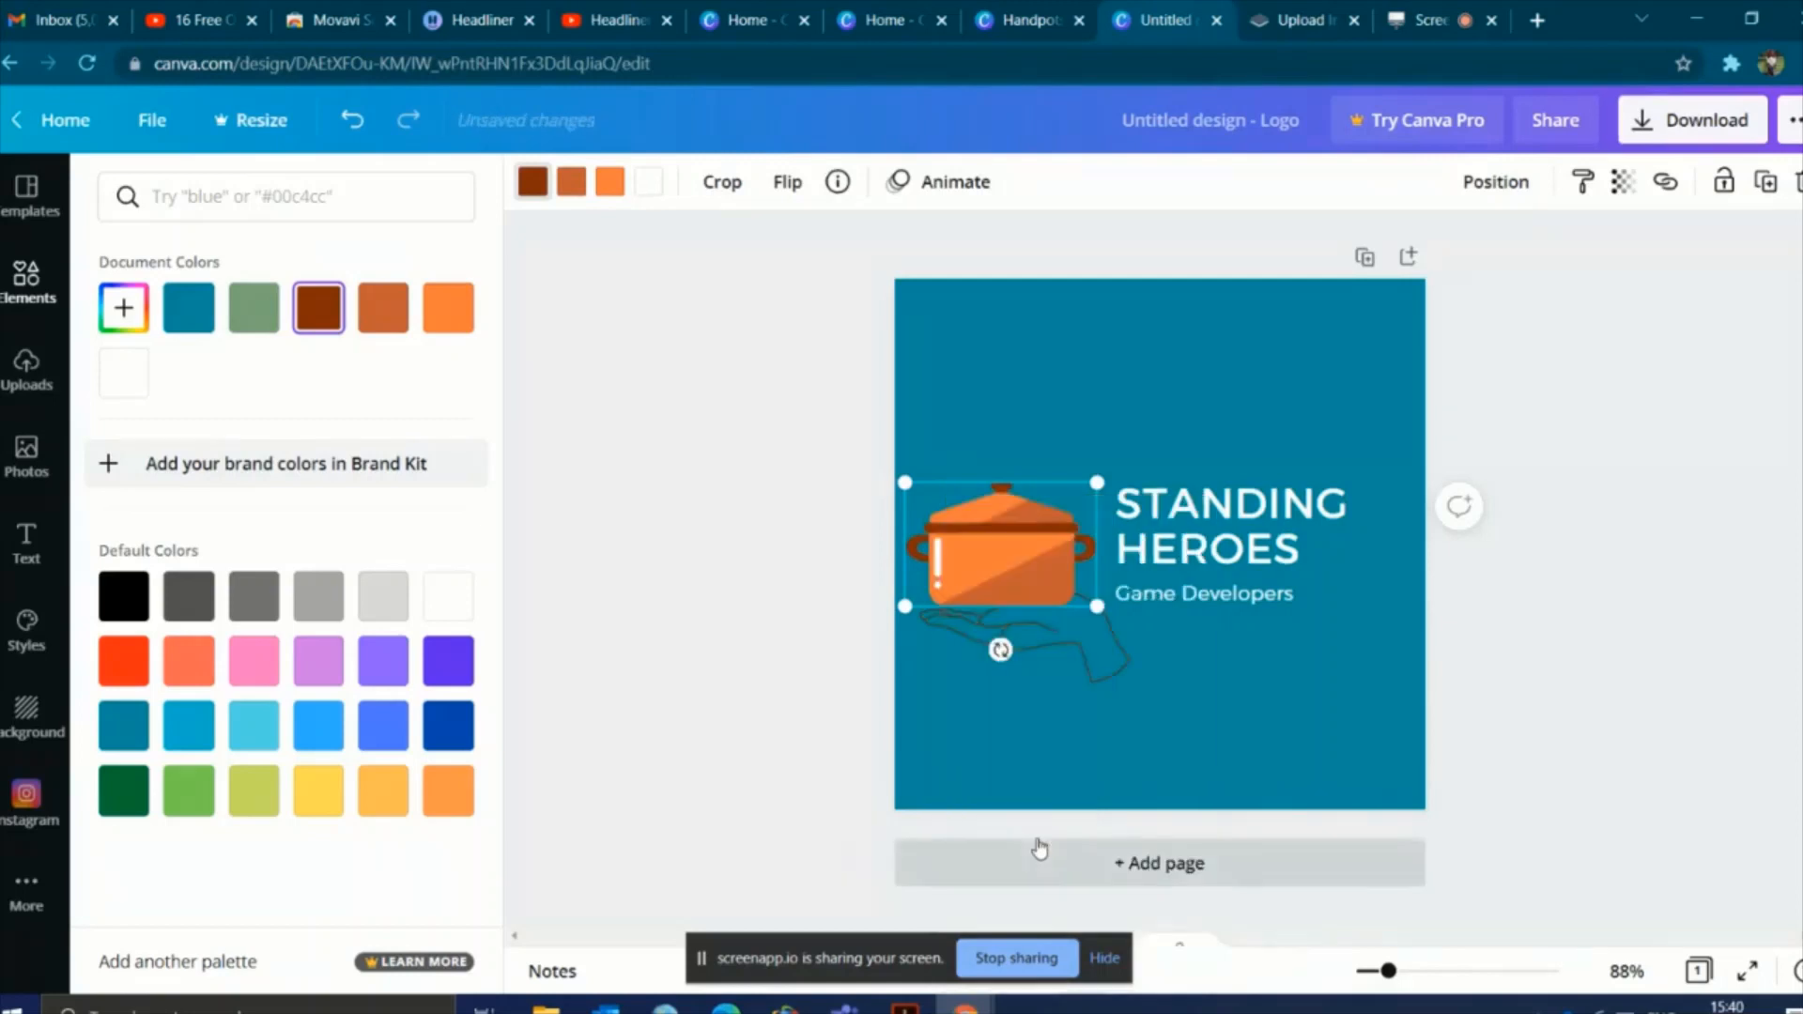
left_click(1157, 719)
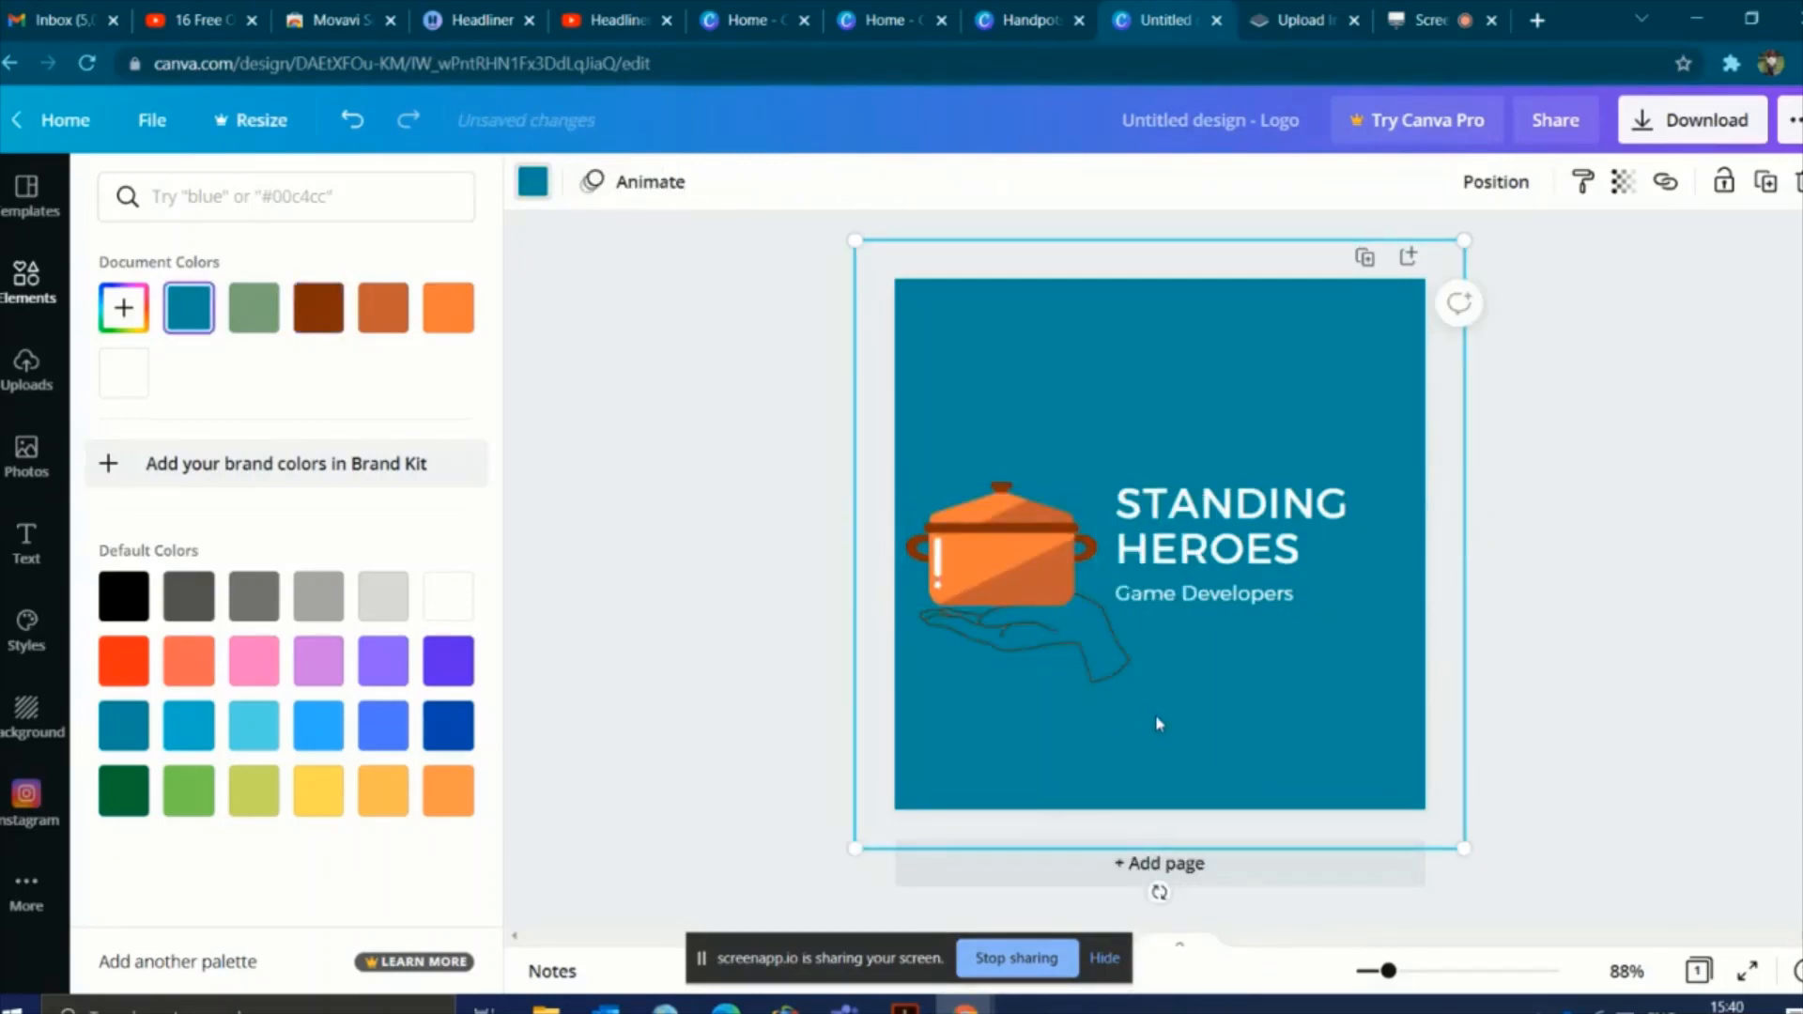
Step: Nudge the hand outline slightly upward against the bottom of the pot
left_click(1054, 633)
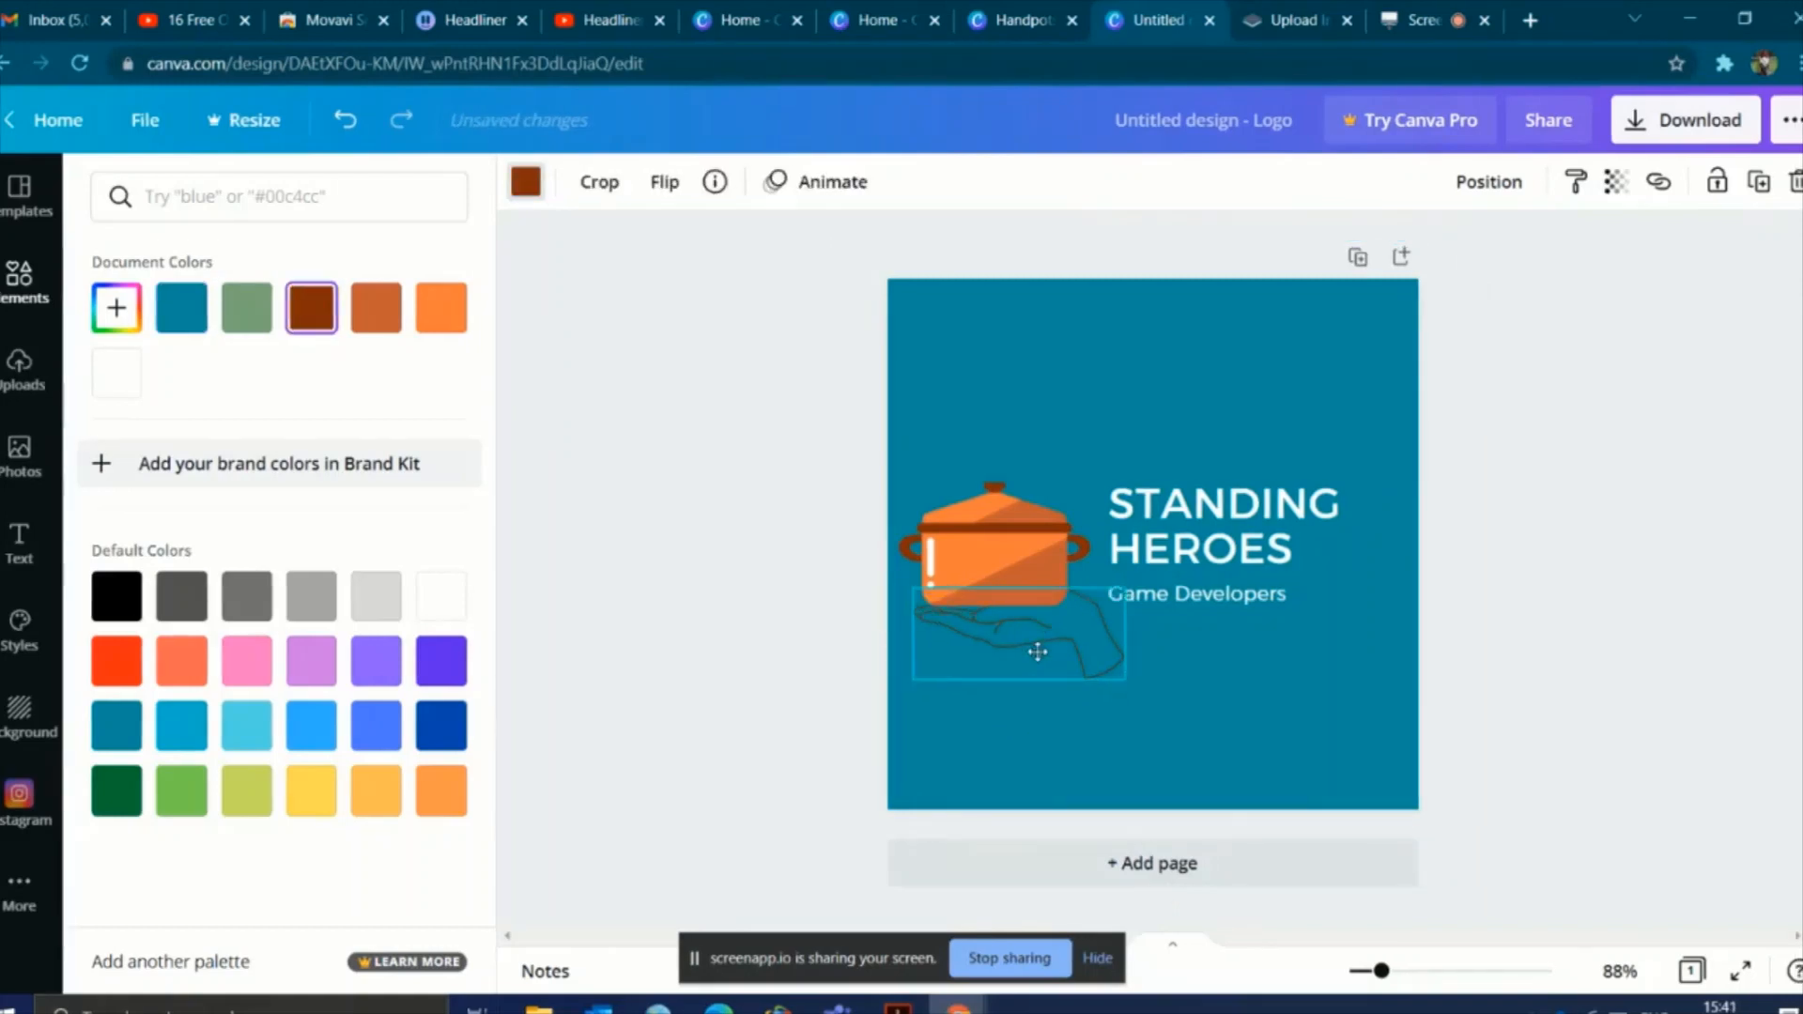
left_click(1020, 725)
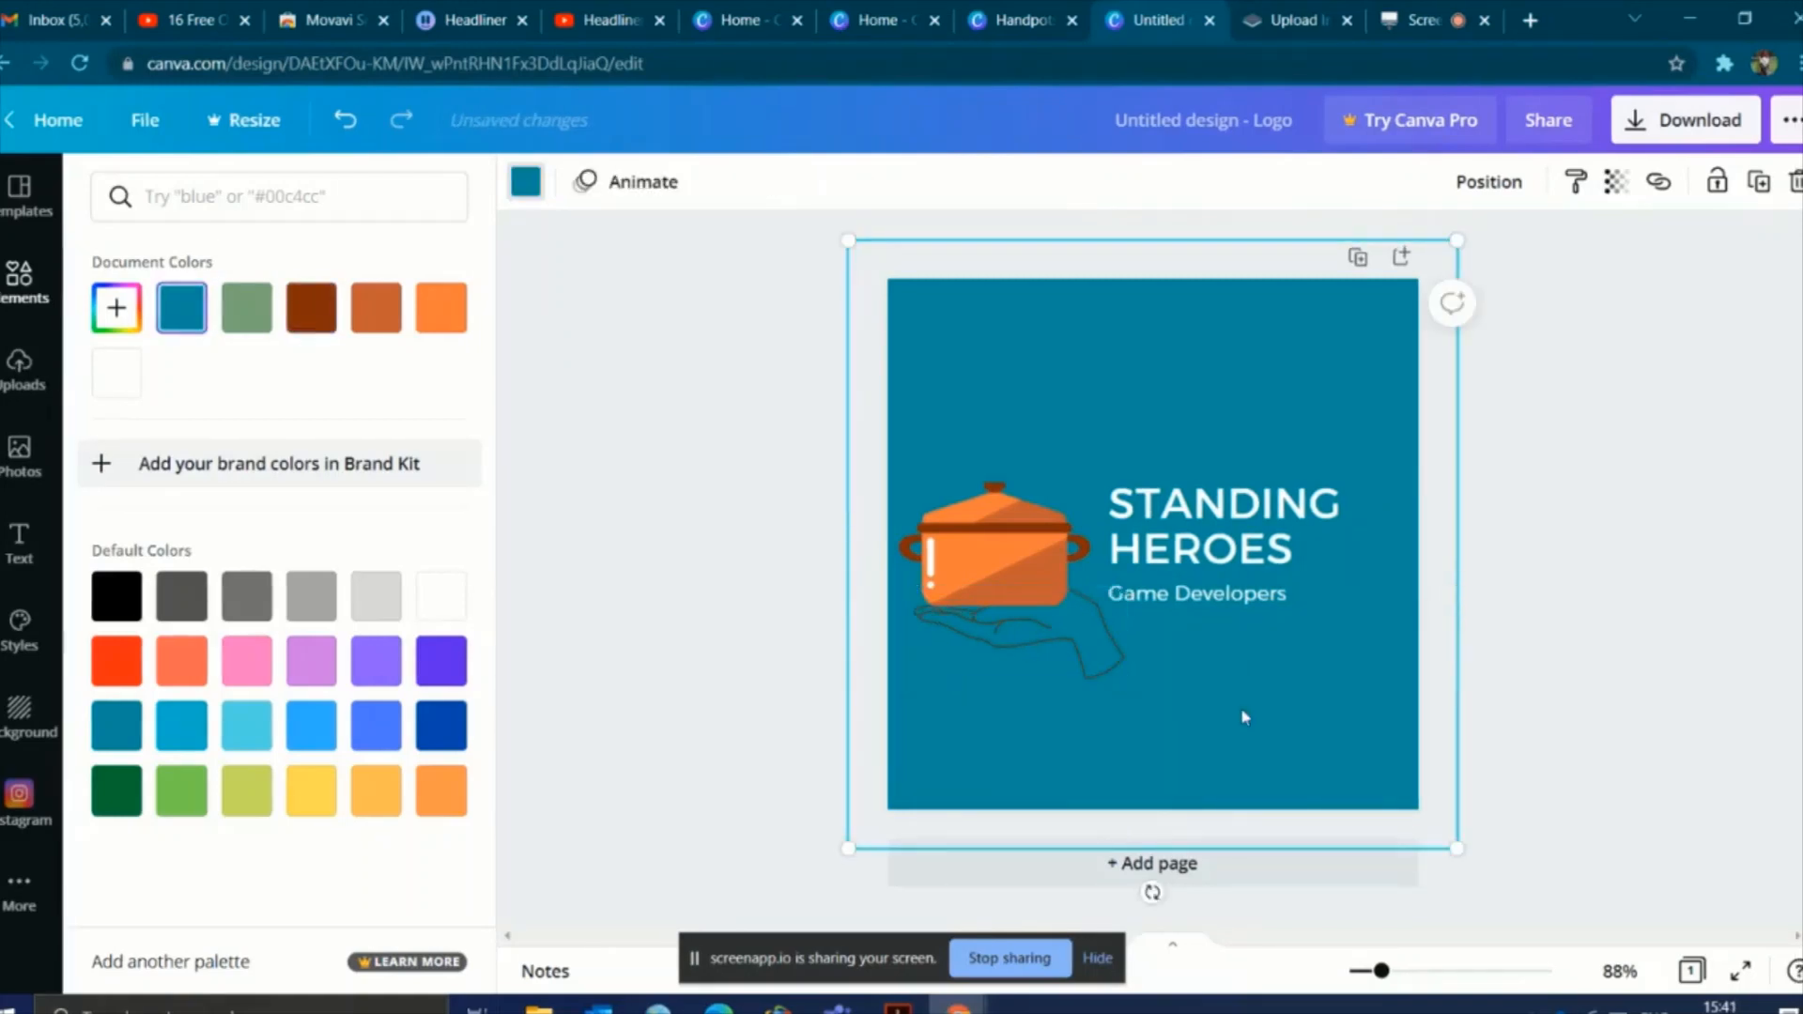
left_click(1087, 667)
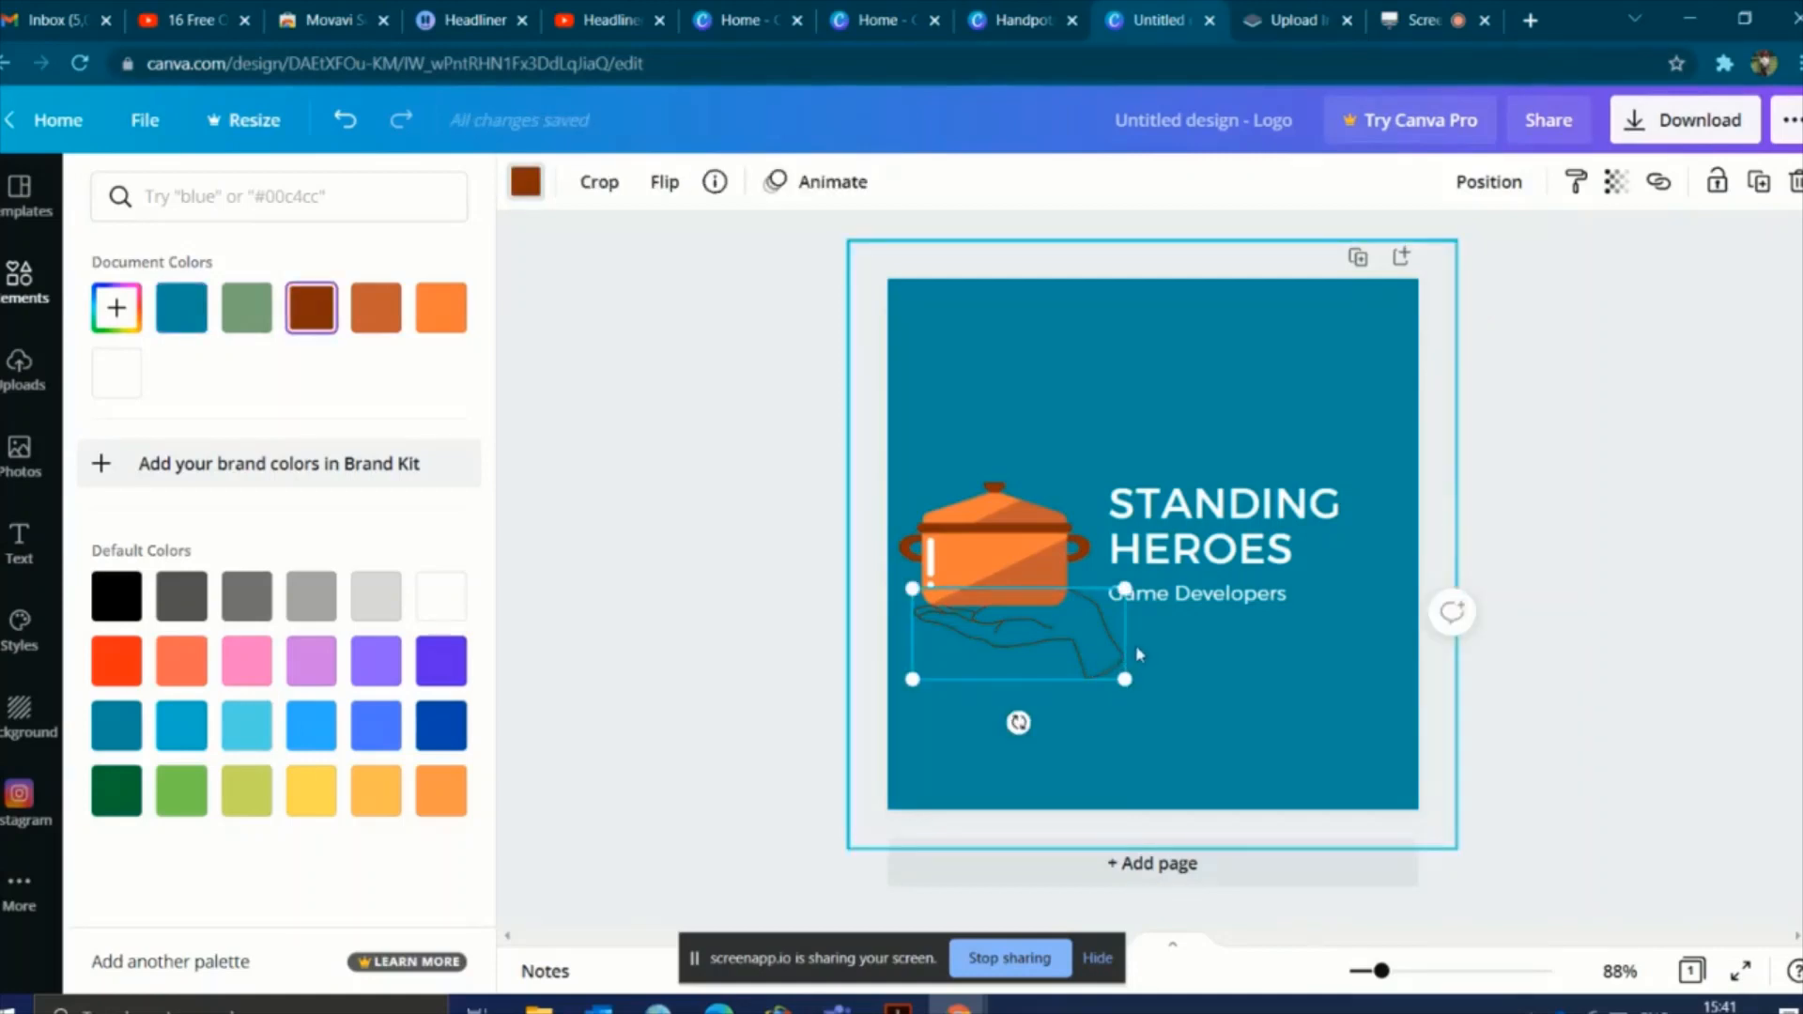
left_click(1262, 740)
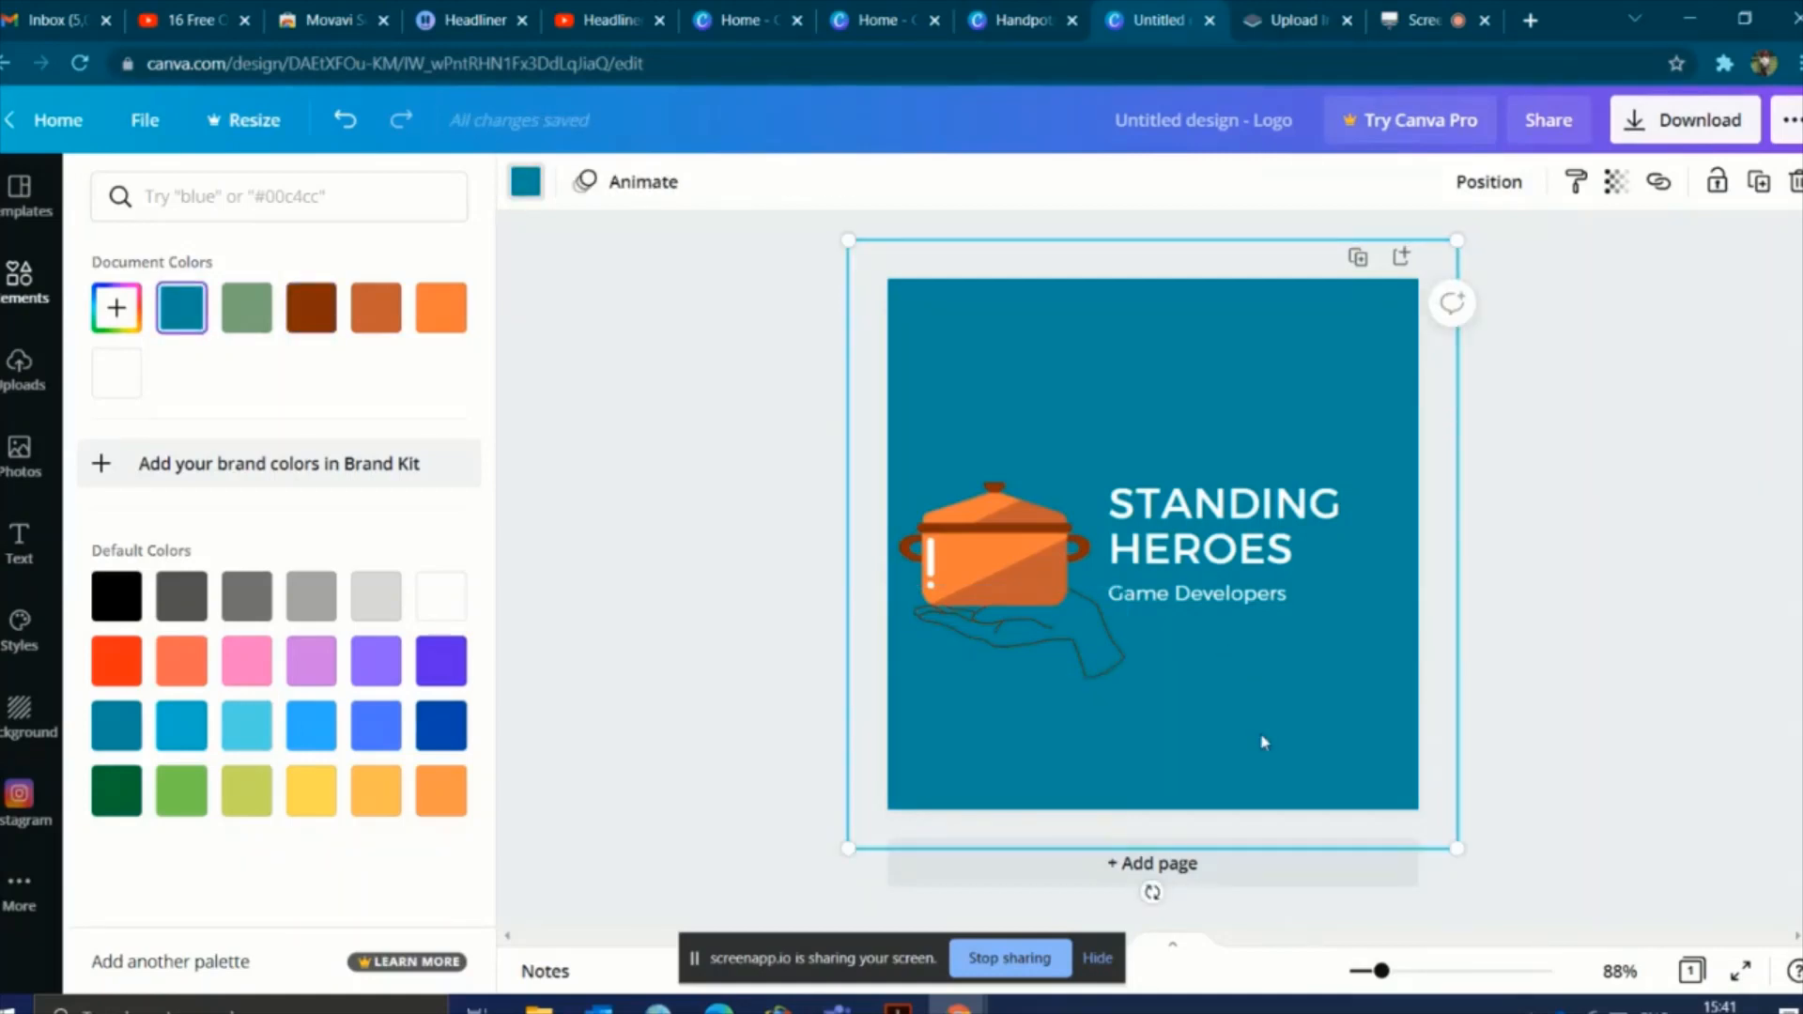
Step: Replace the heading text with "HANDPOTKE" and the smaller tagline beneath it with "Functional cooking"
left_click(1163, 535)
double_click(1293, 551)
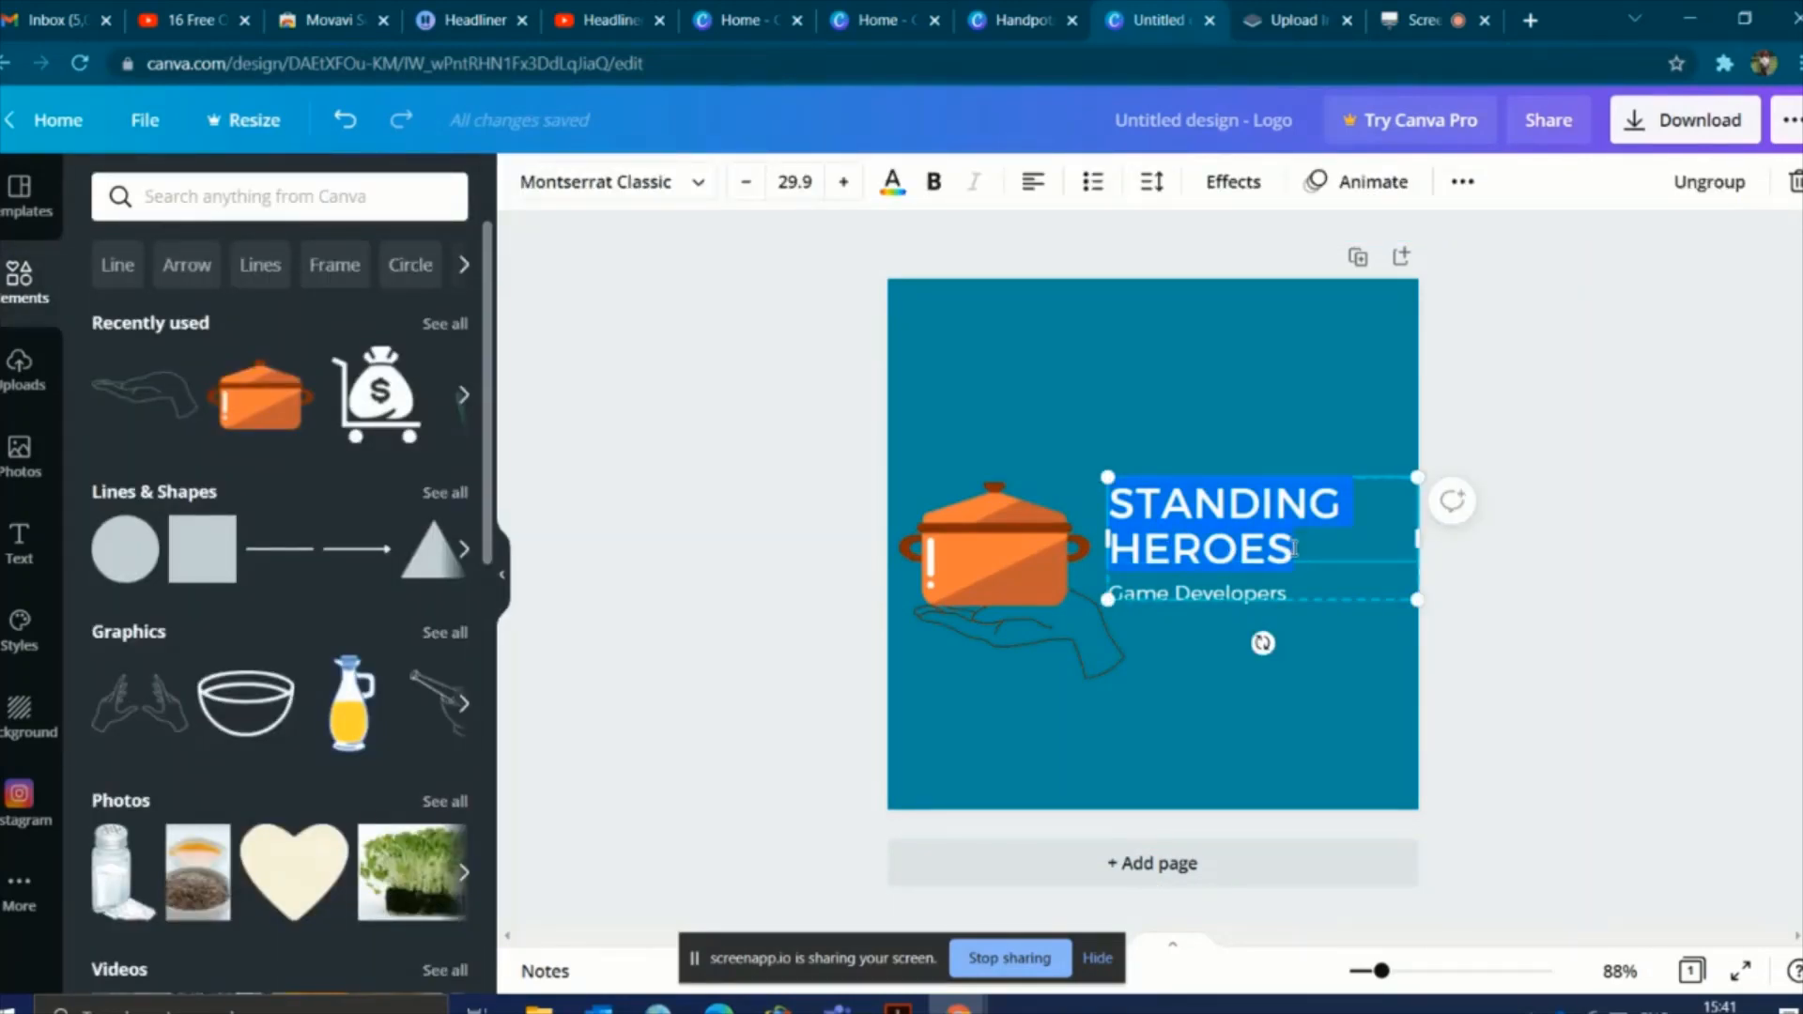
type("HAND")
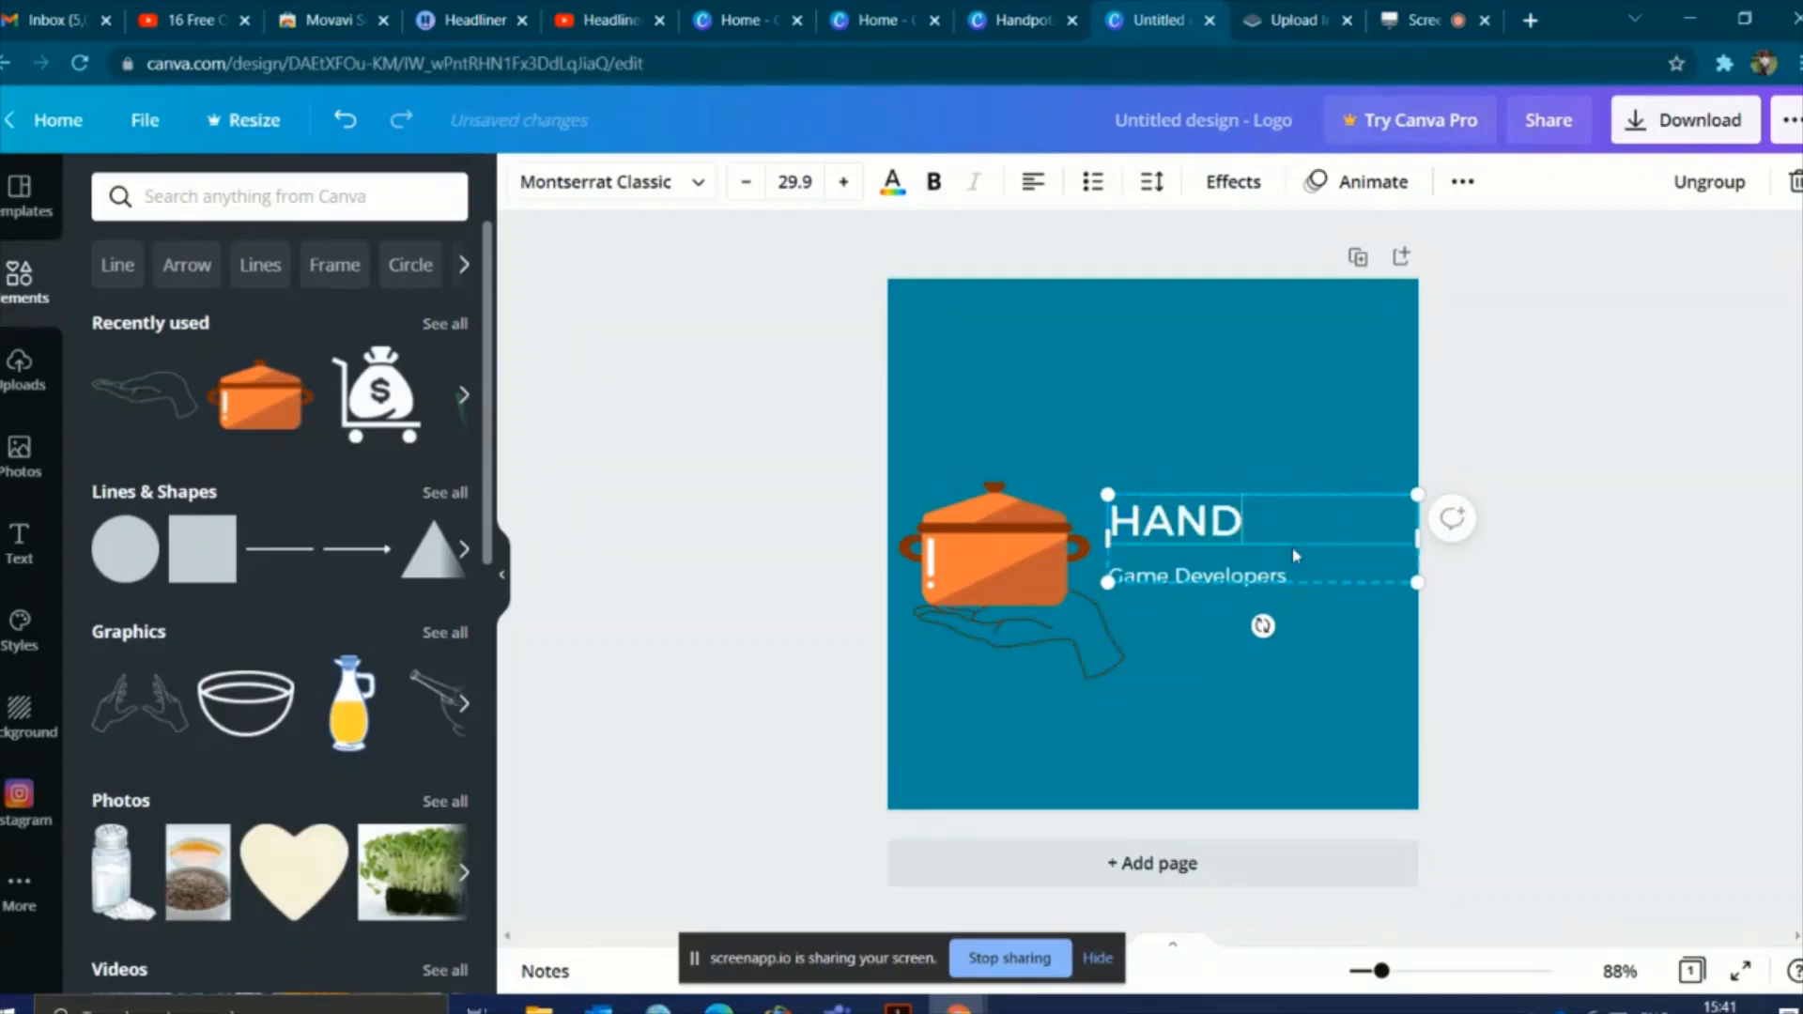
type("POTS")
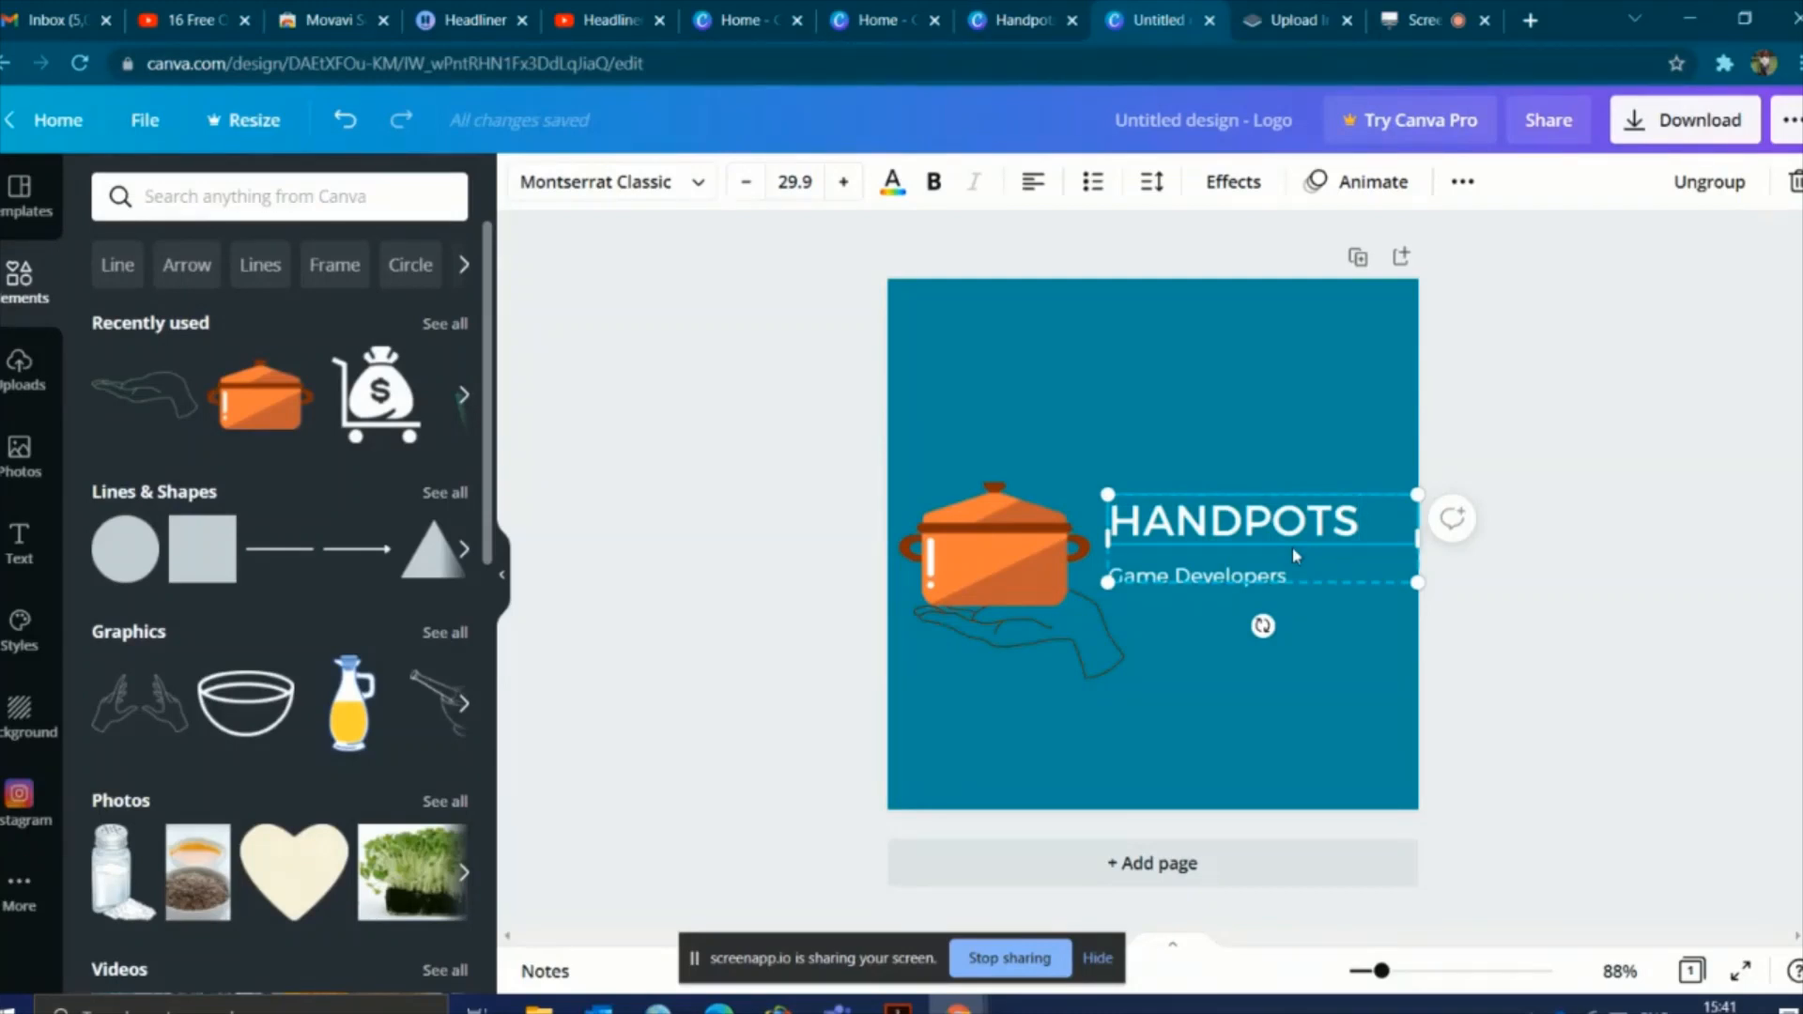
key("BackSpace")
type("KE")
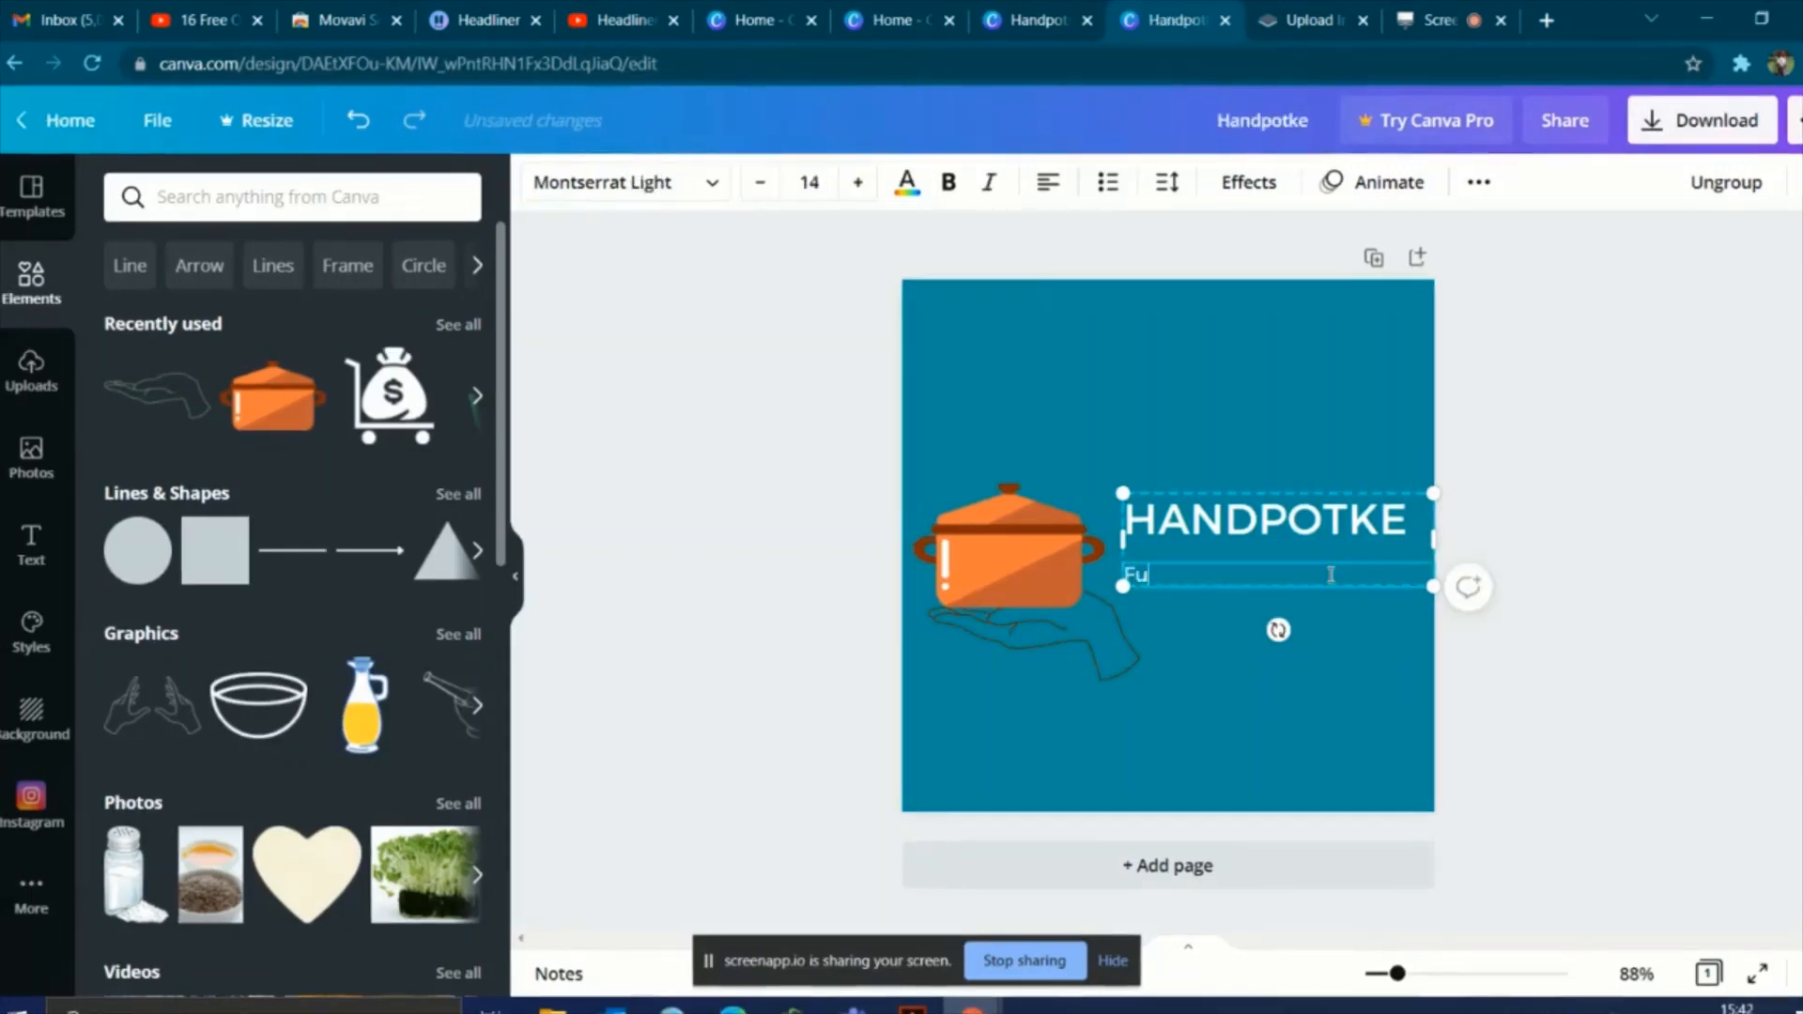
type("tional cooking")
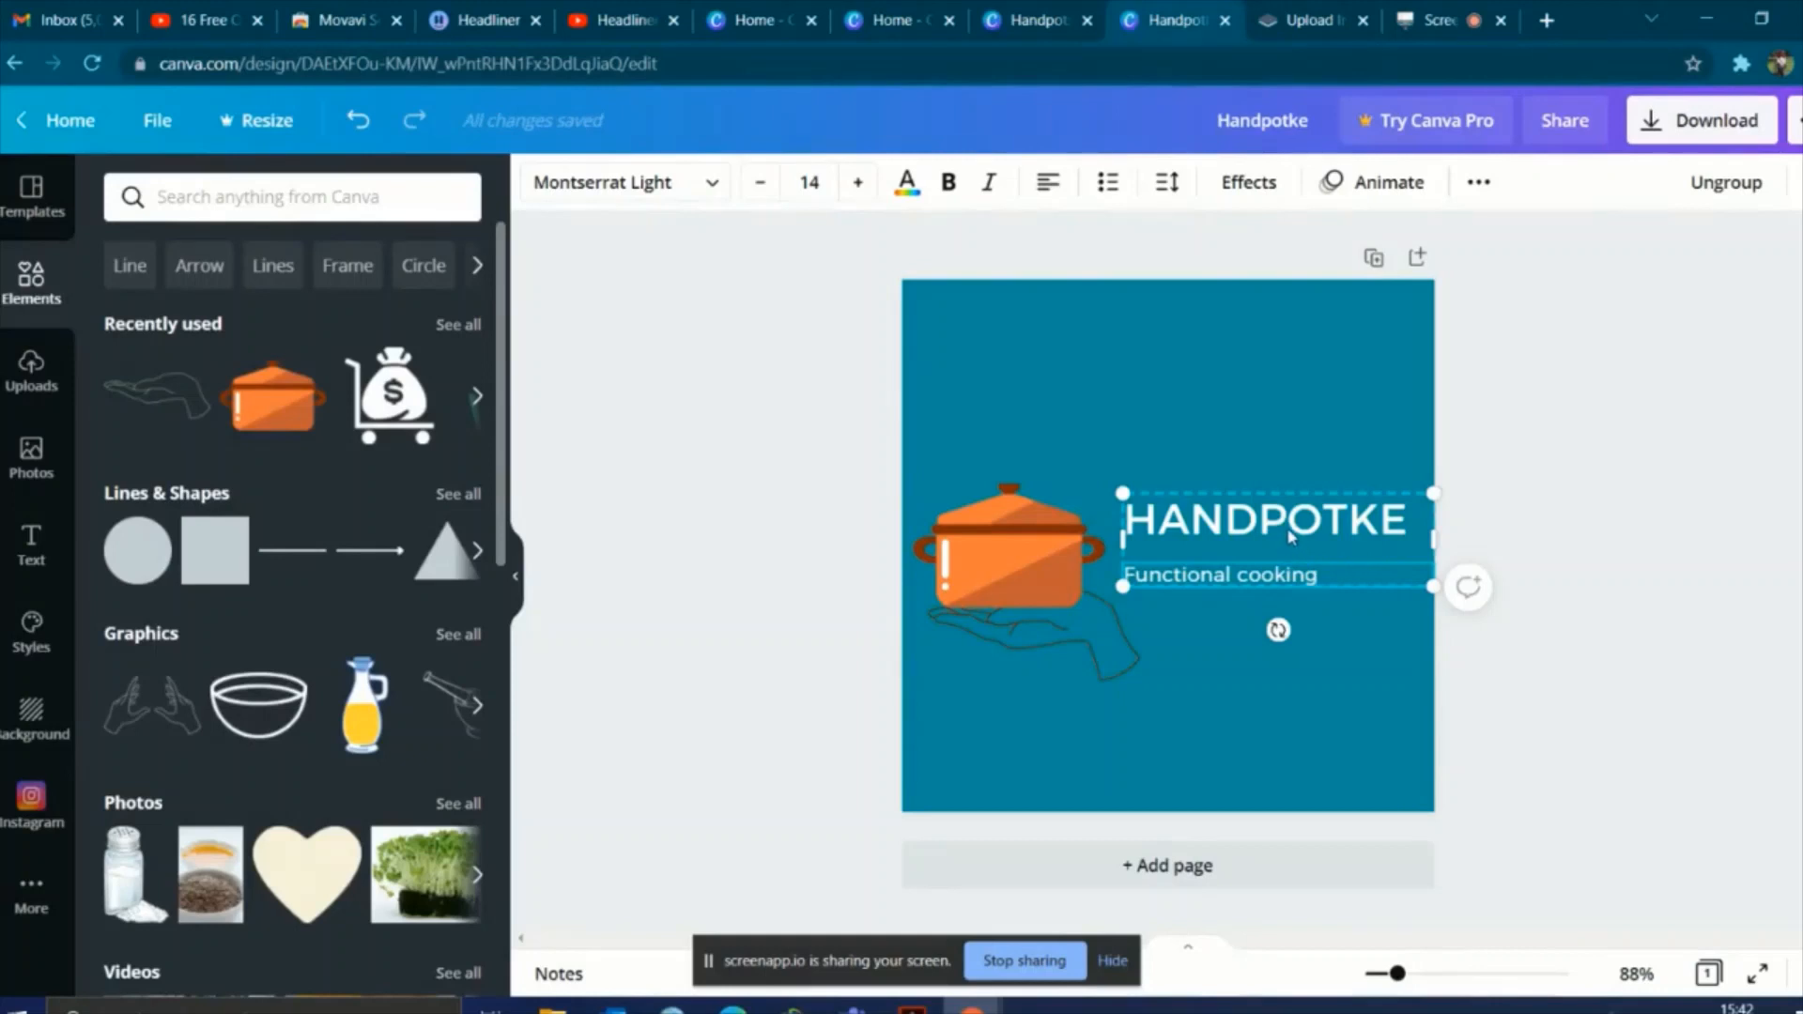
left_click(1157, 693)
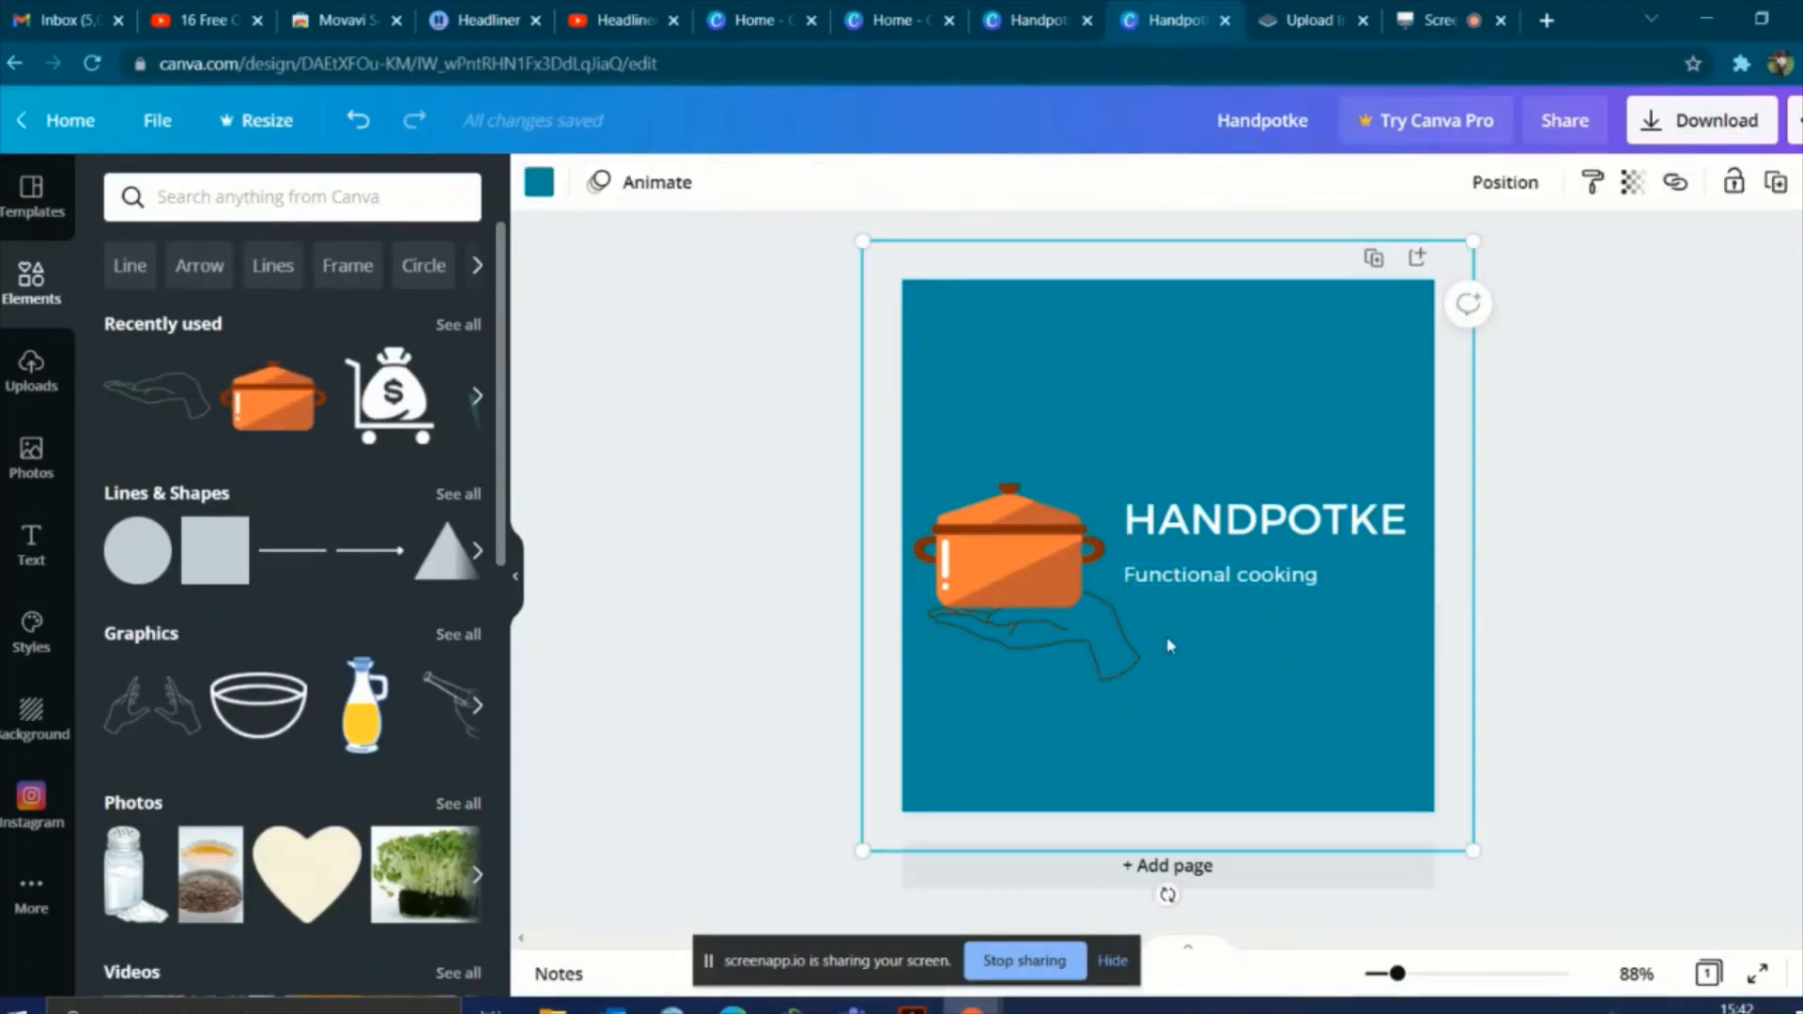
Step: Try dark brown, rust orange, white, dark gray, coral and teal as the color of the HANDPOTKE heading
left_click(1226, 515)
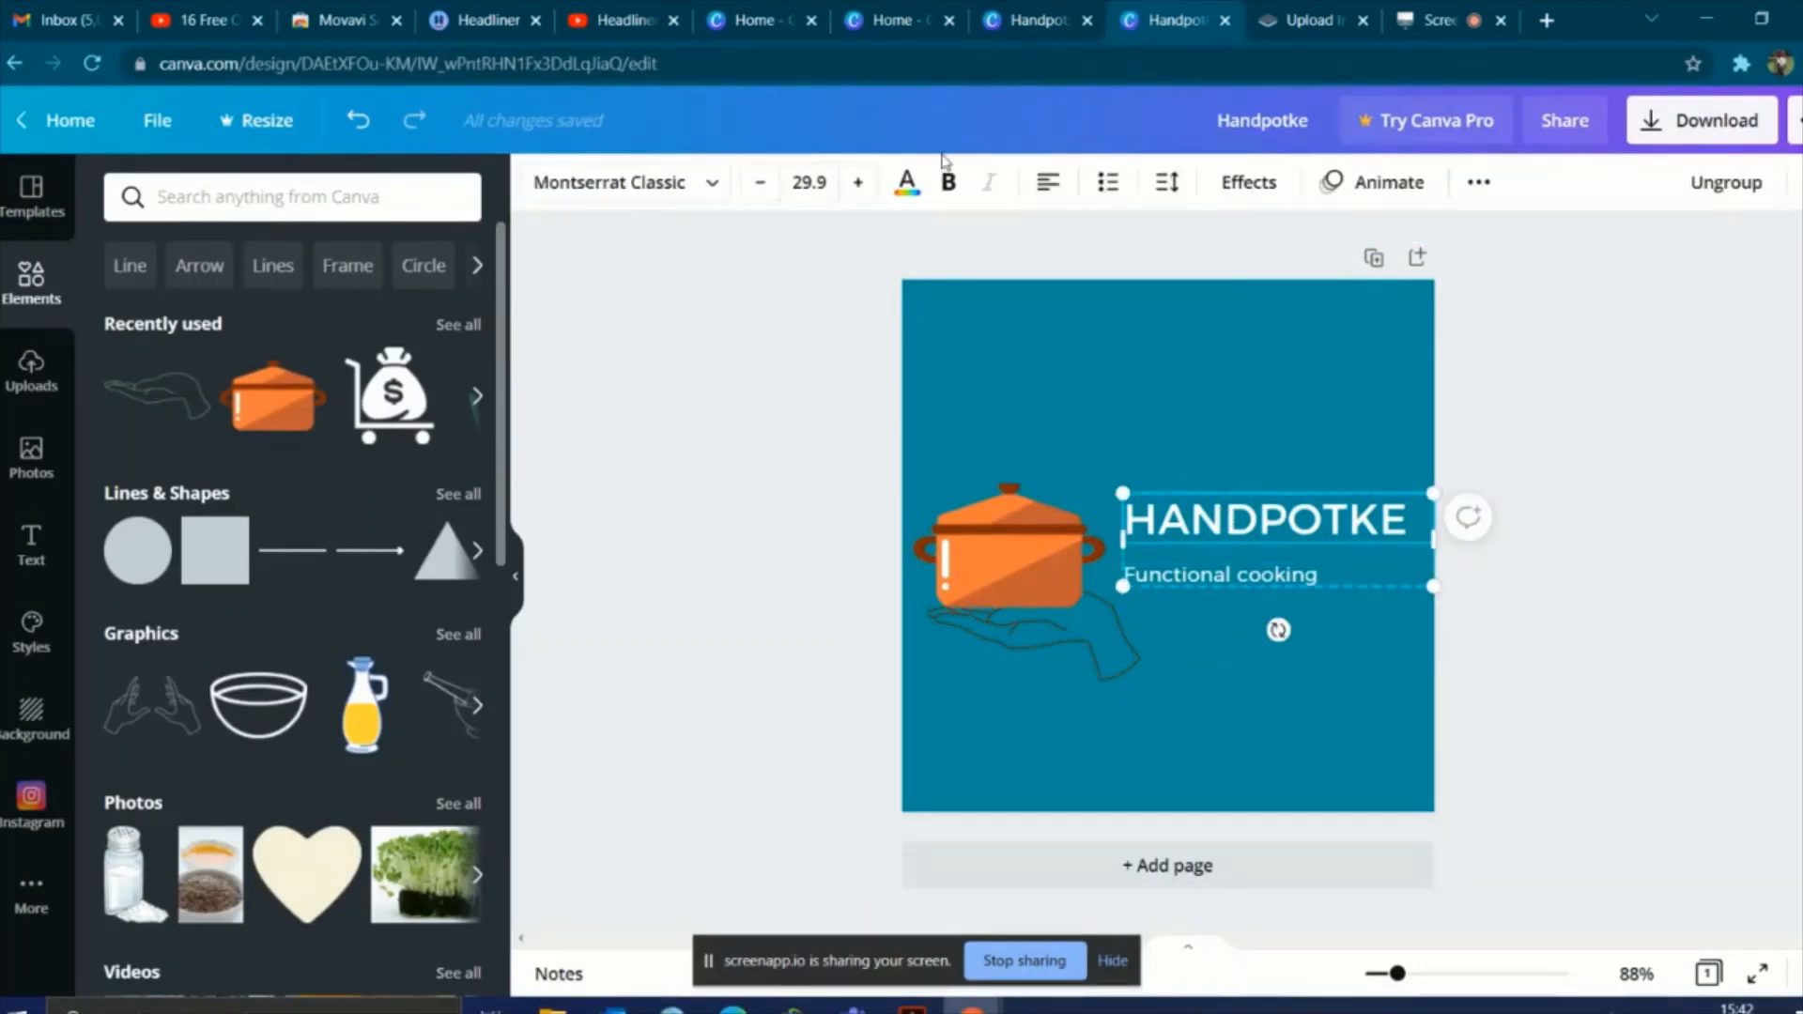
left_click(910, 185)
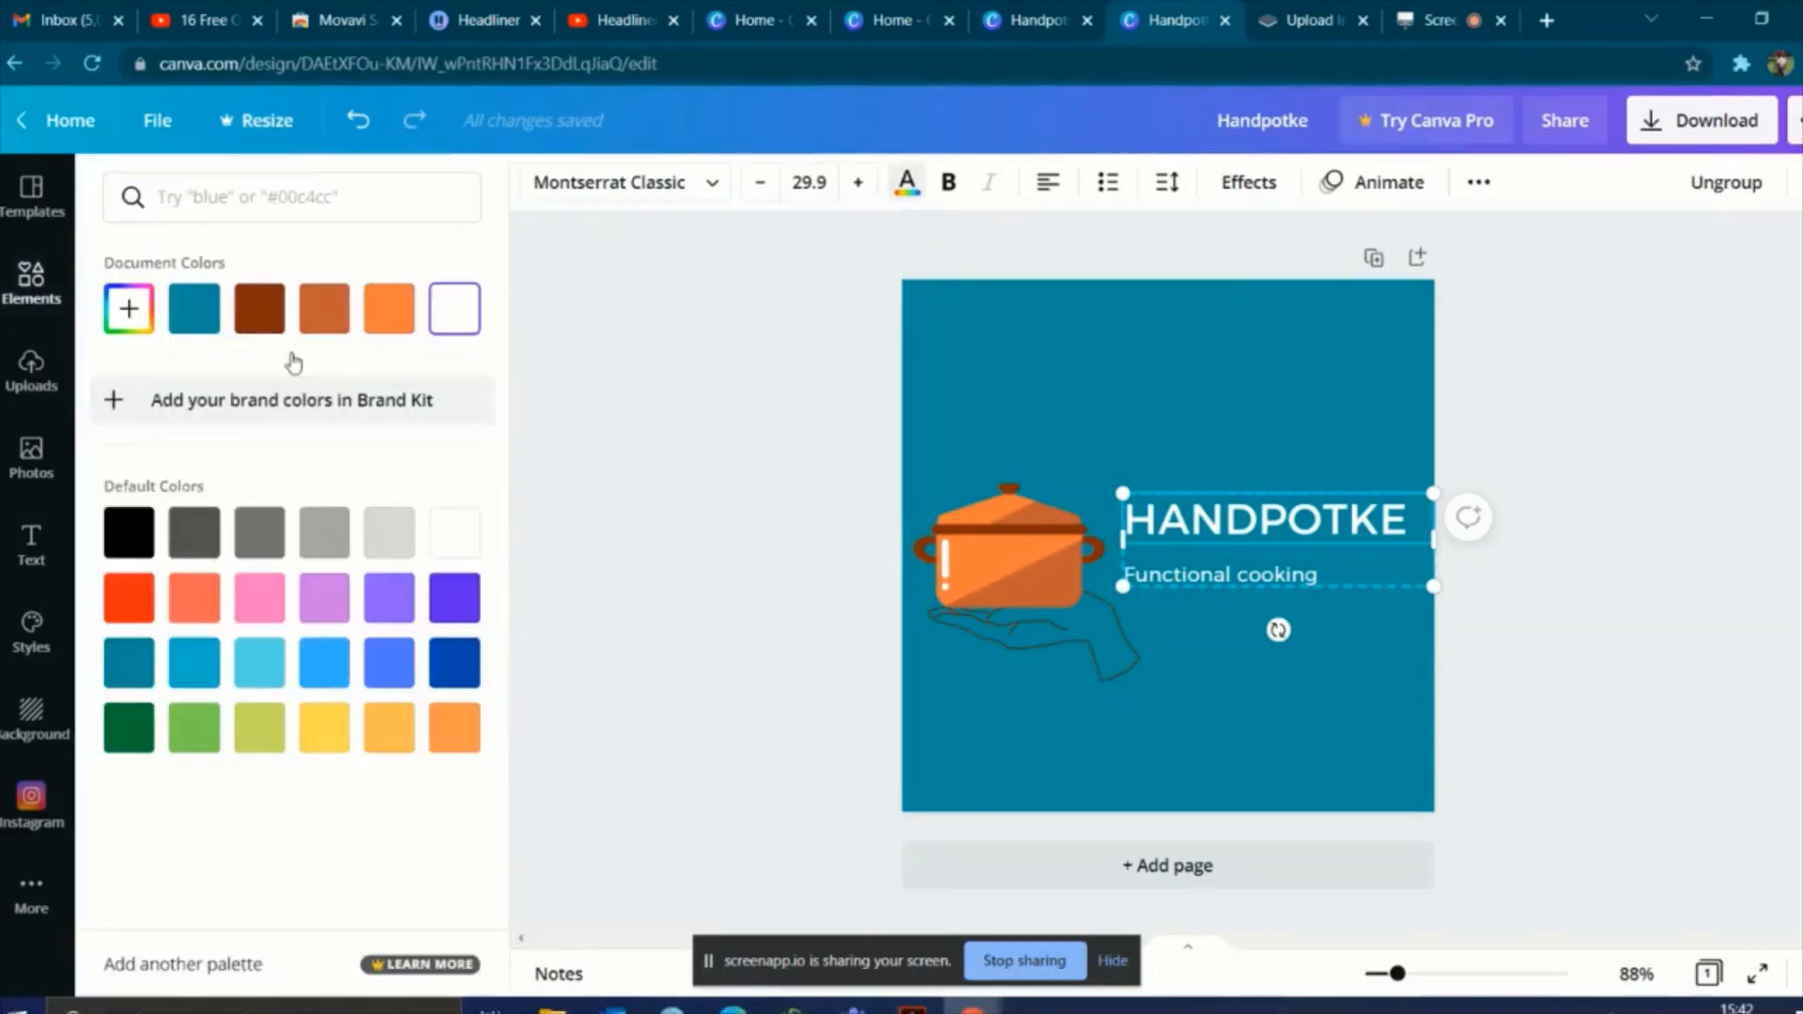
left_click(271, 318)
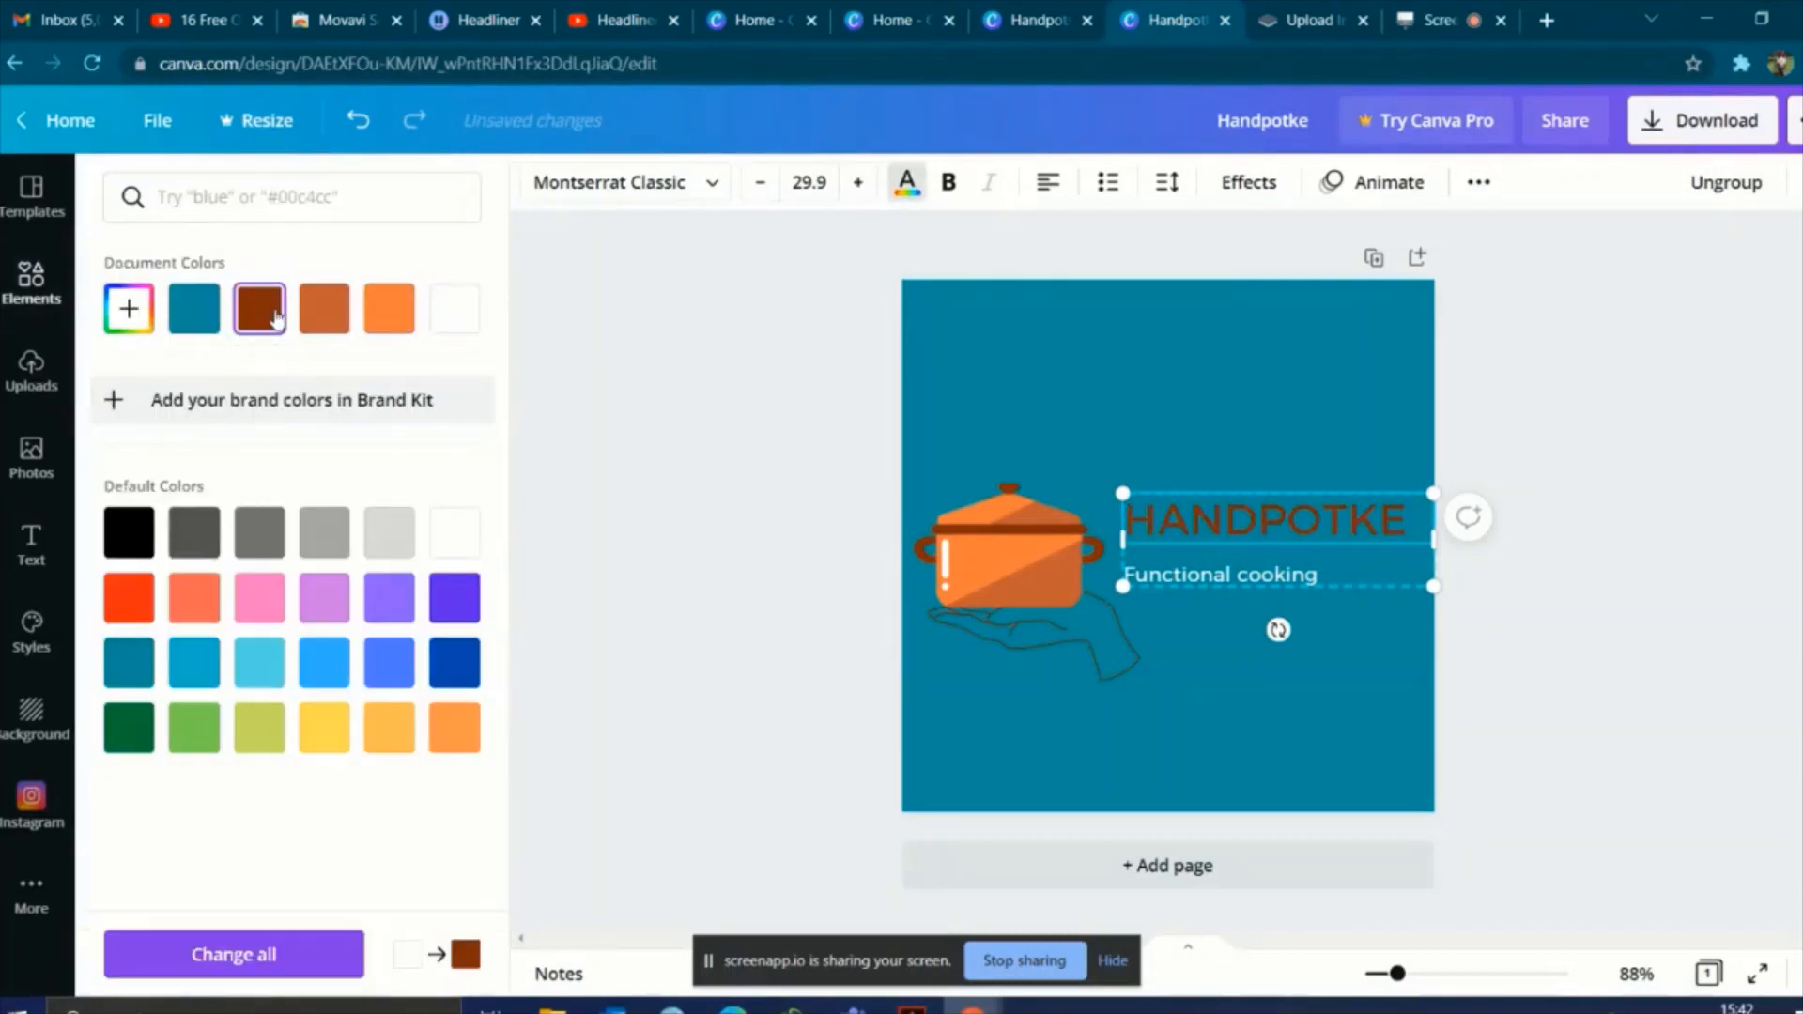
left_click(343, 319)
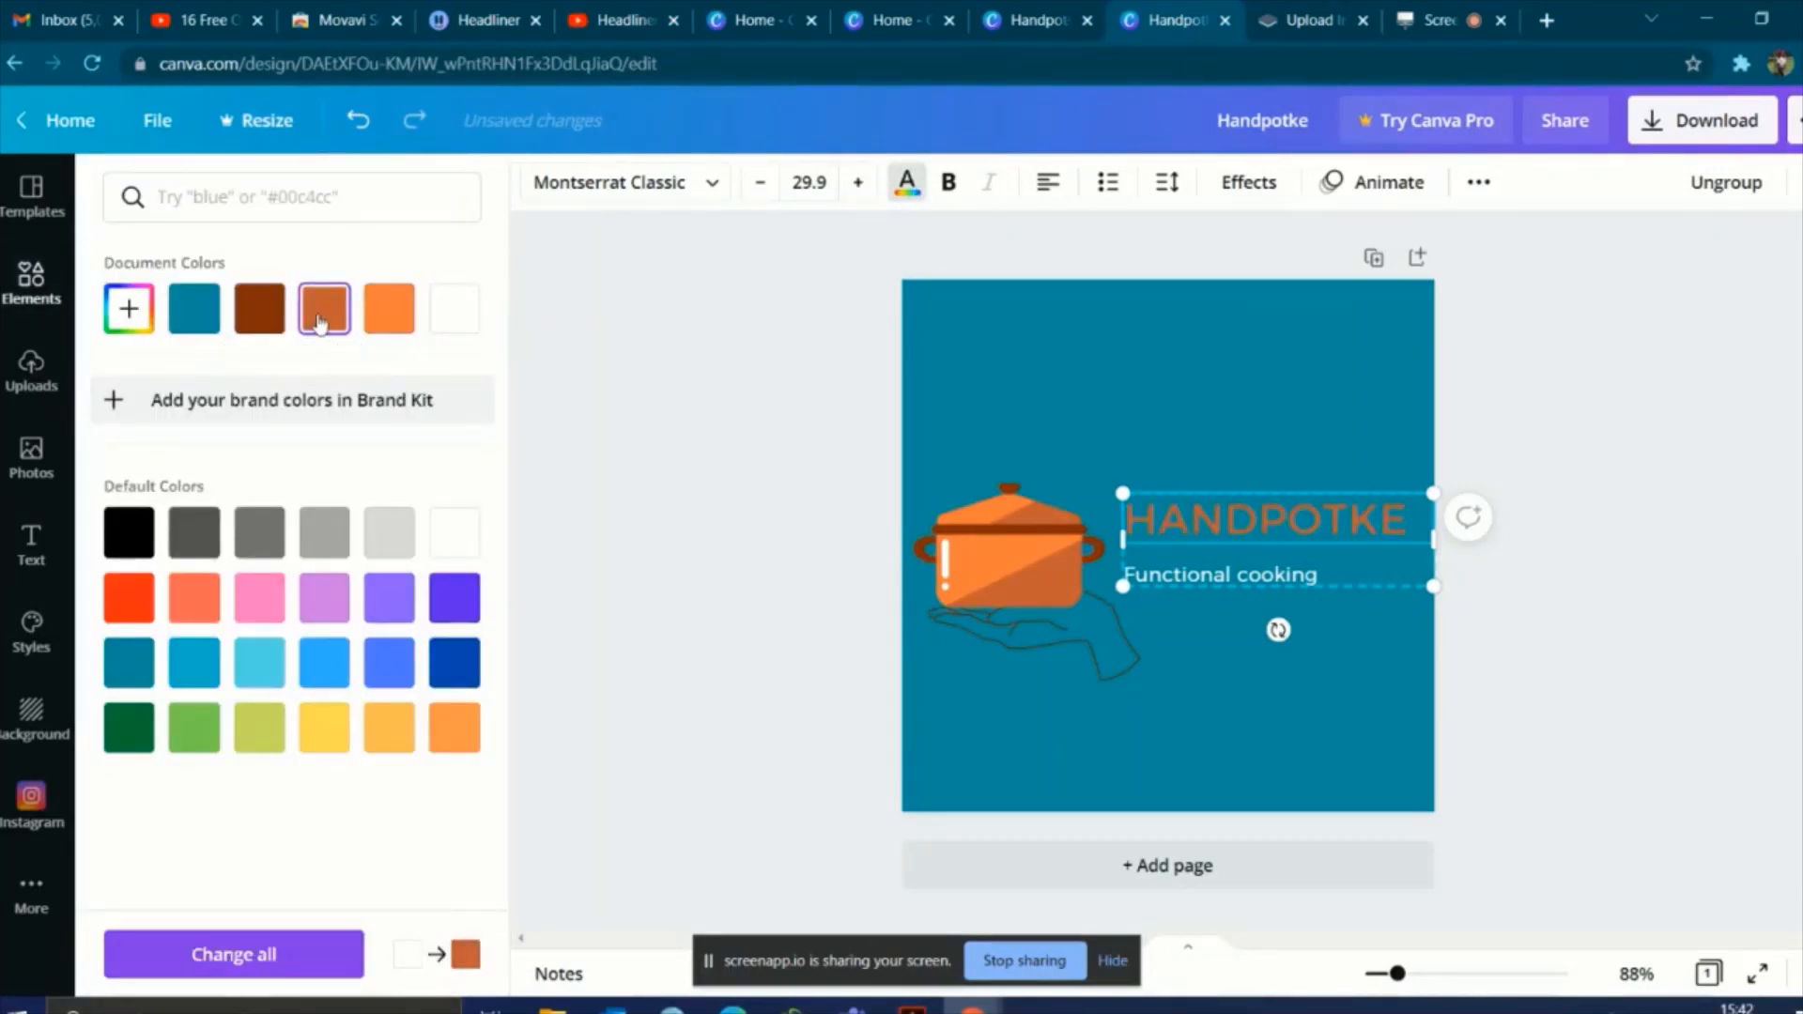
left_click(455, 310)
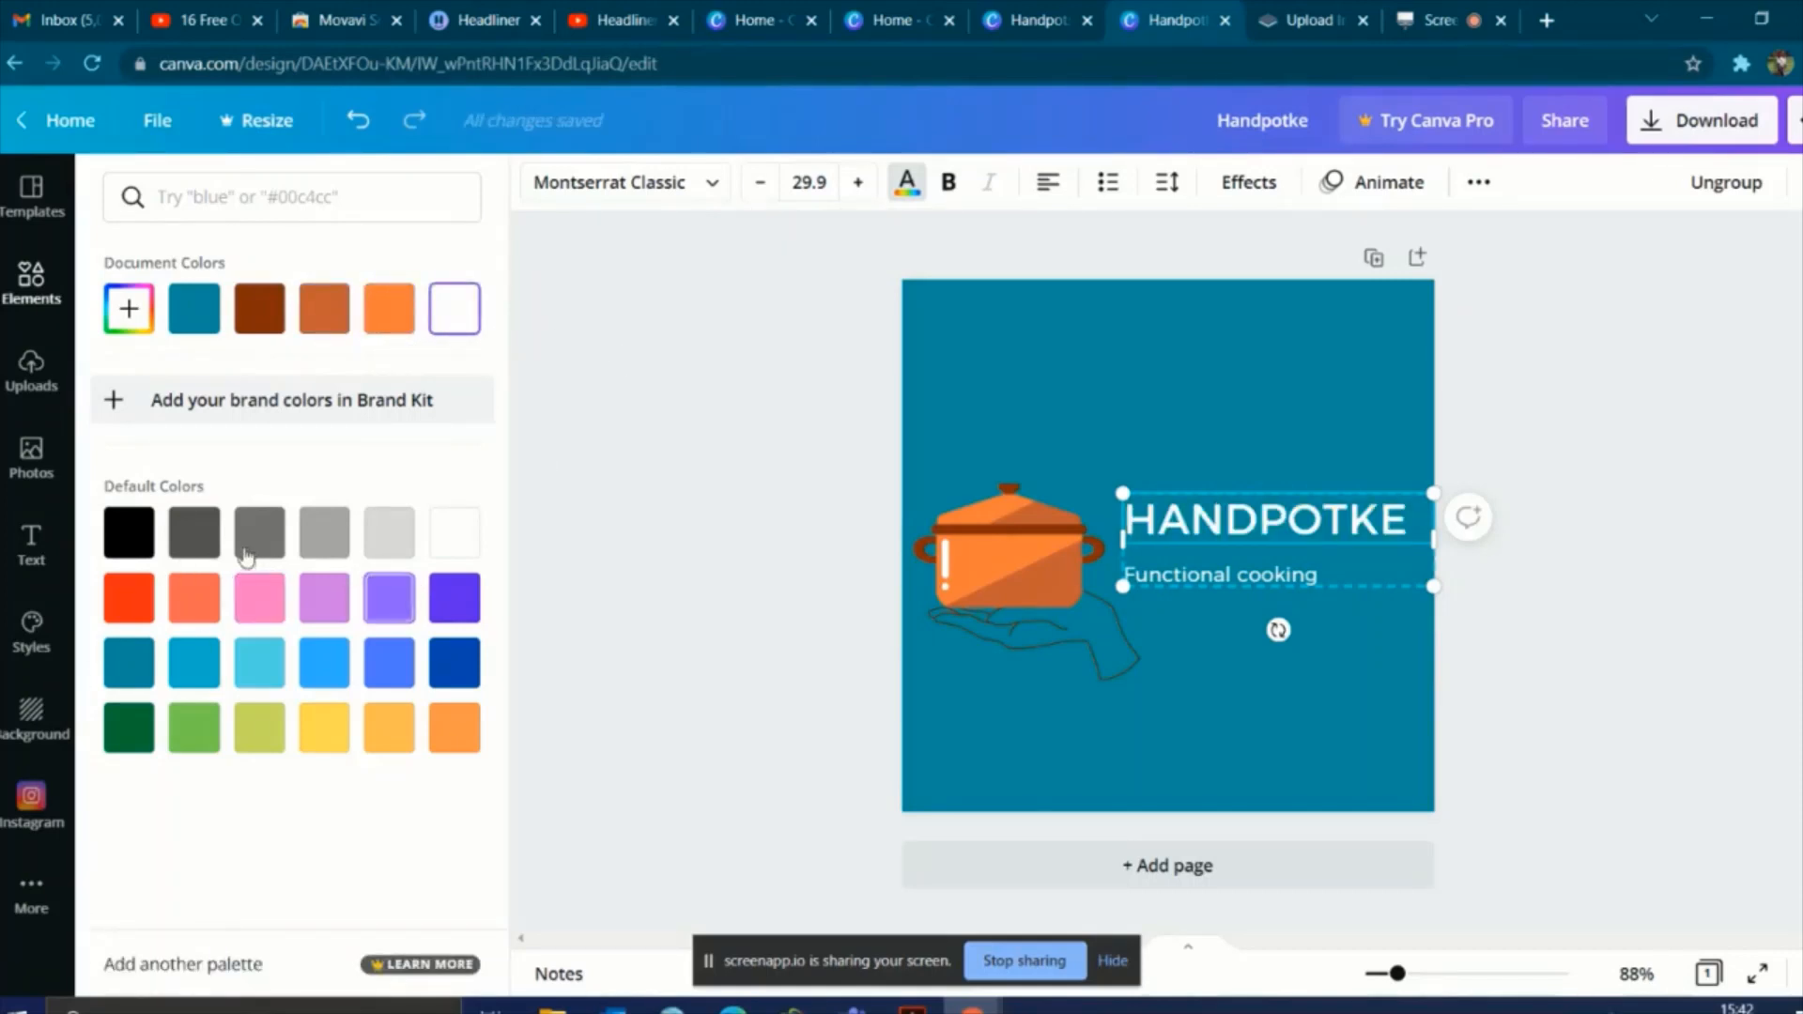
left_click(203, 542)
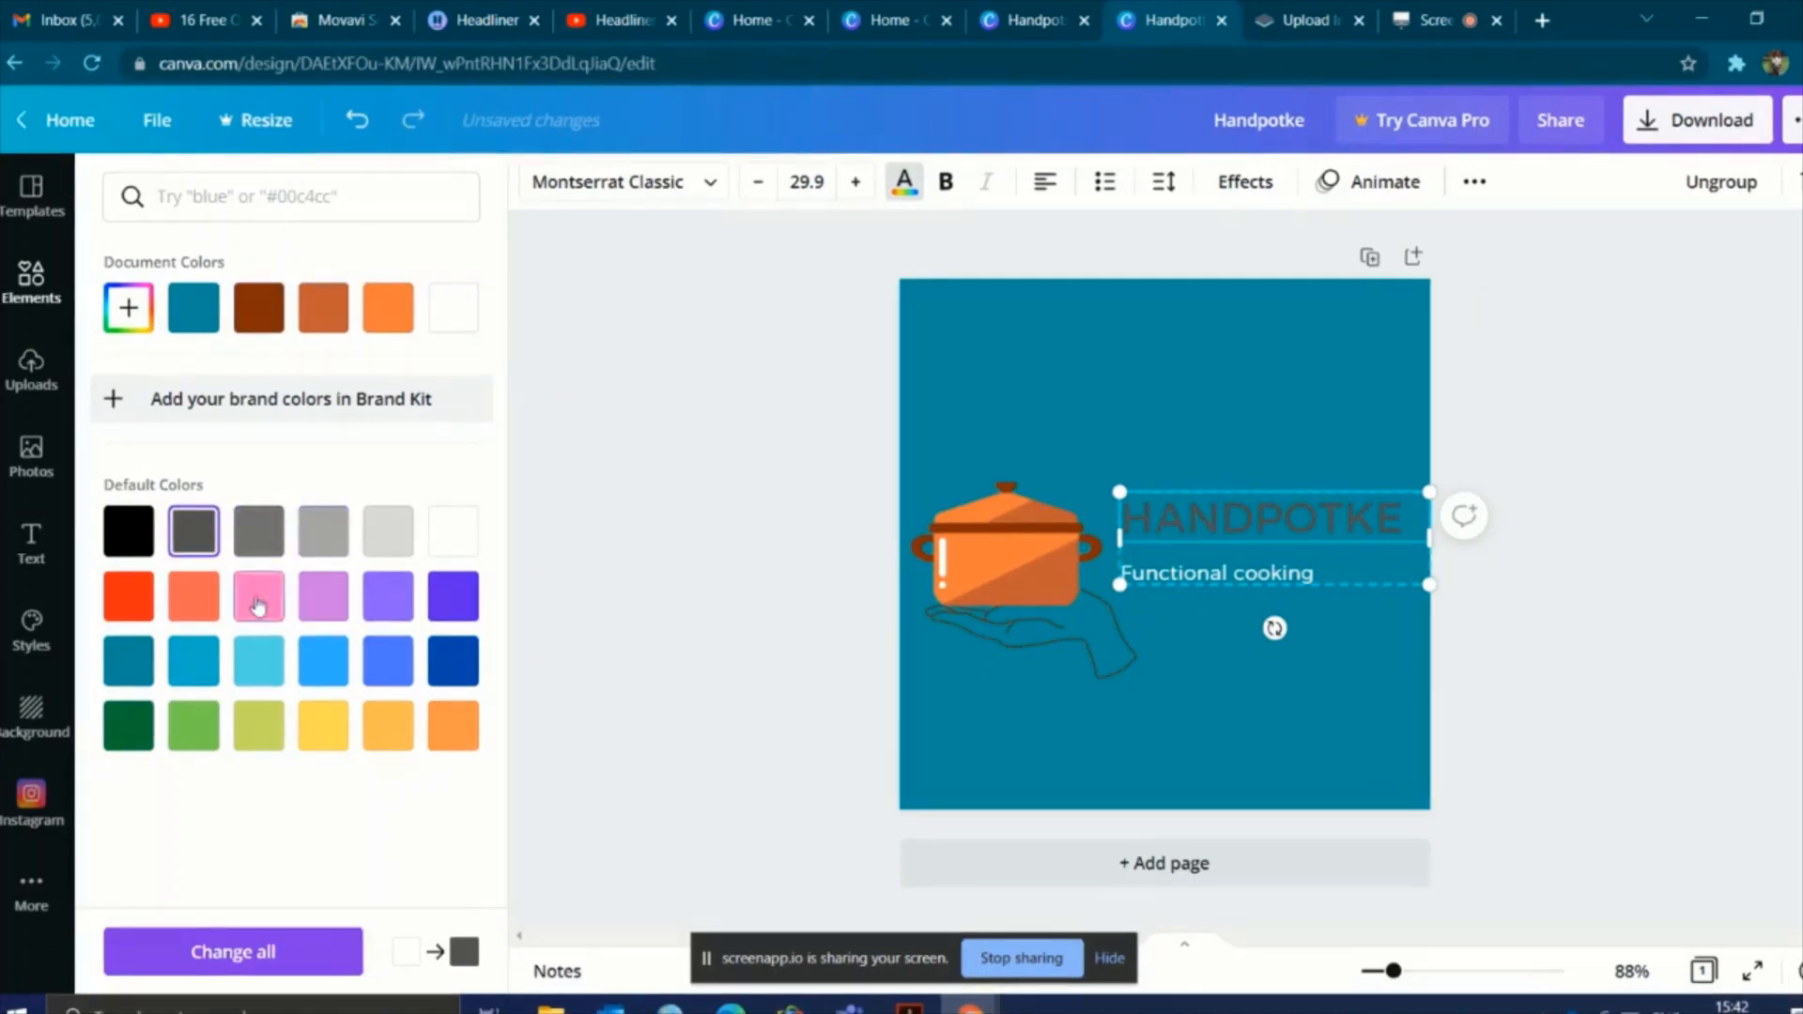
left_click(197, 611)
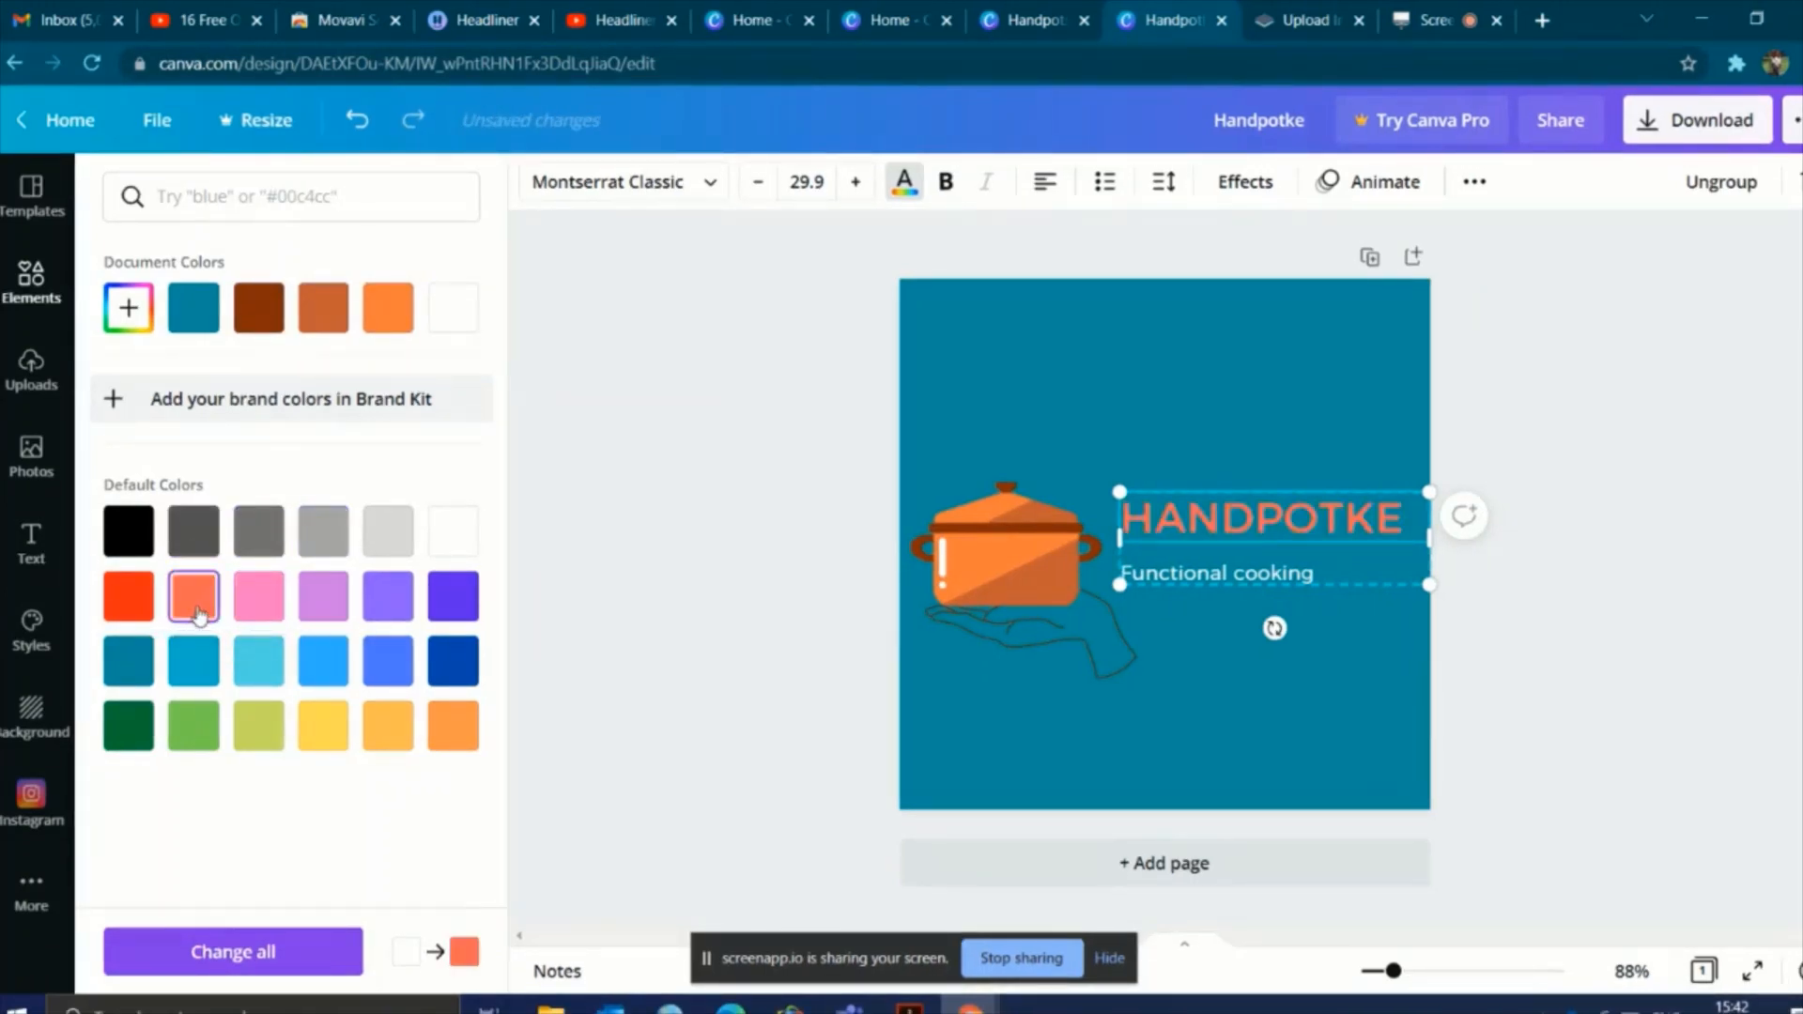
left_click(129, 662)
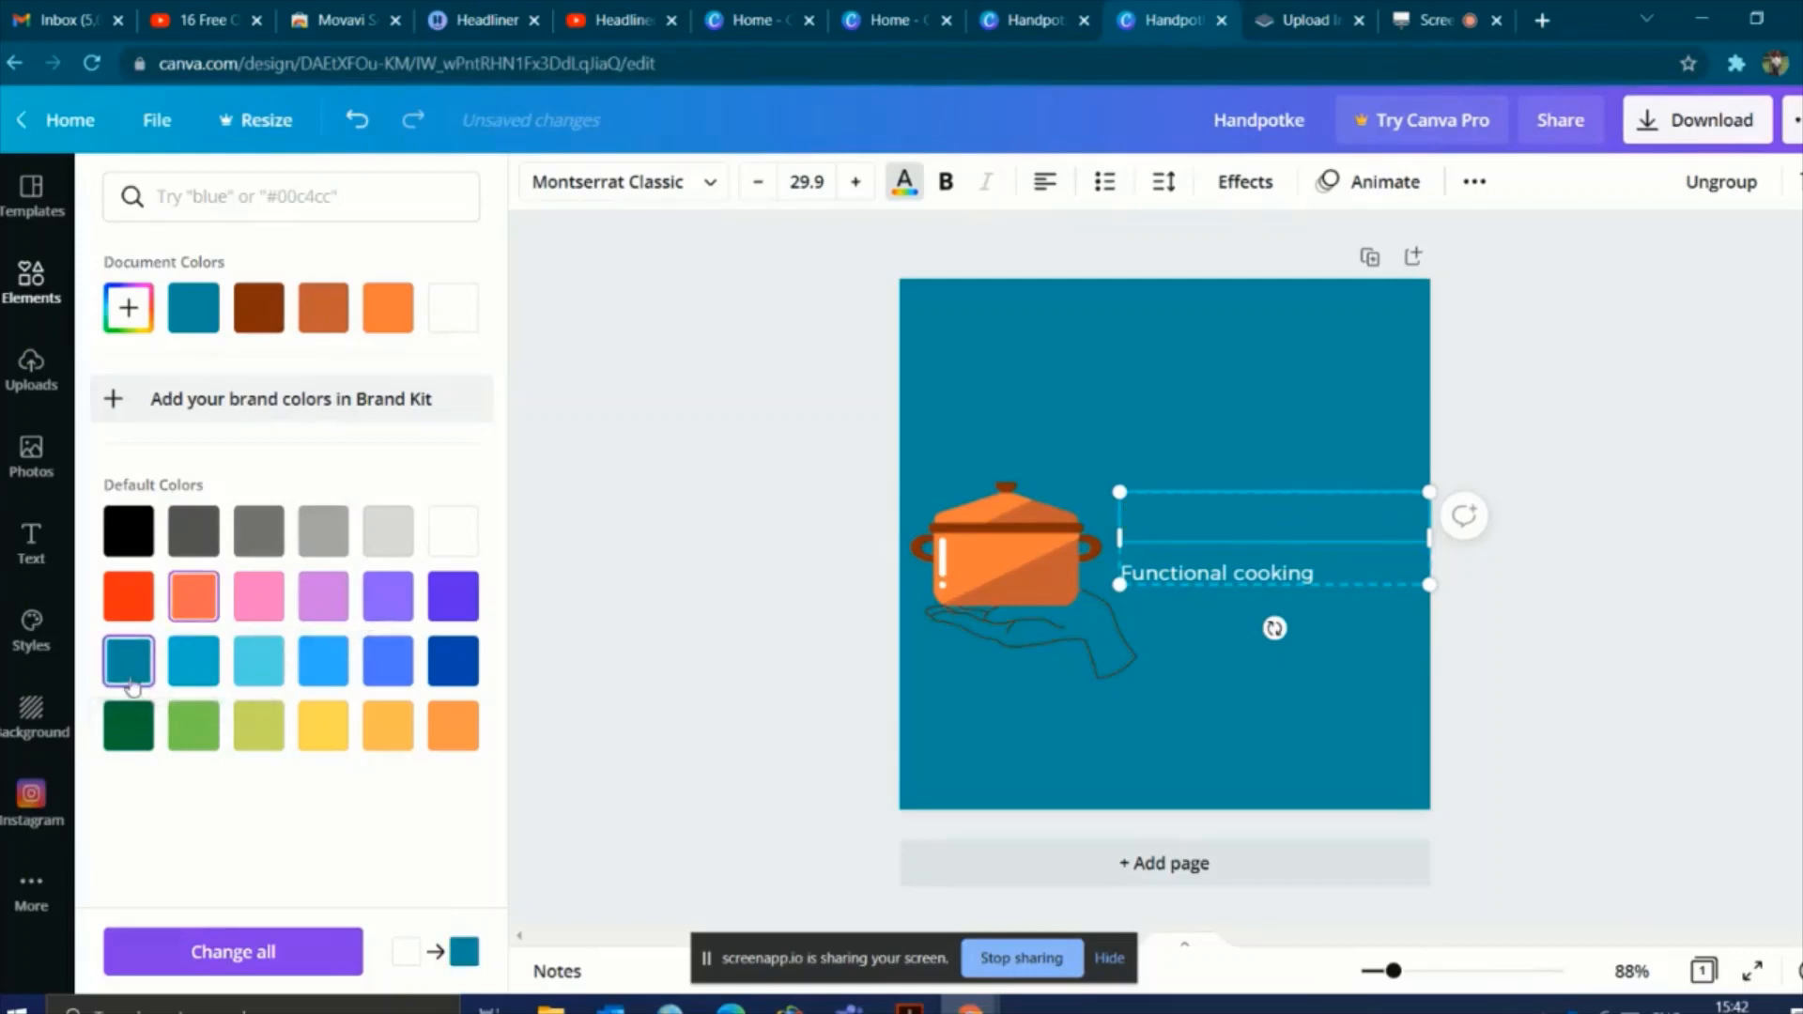
Step: Give the HANDPOTKE heading a custom pale beige color and apply the same beige to the "Functional cooking" tagline
left_click(128, 307)
left_click(281, 382)
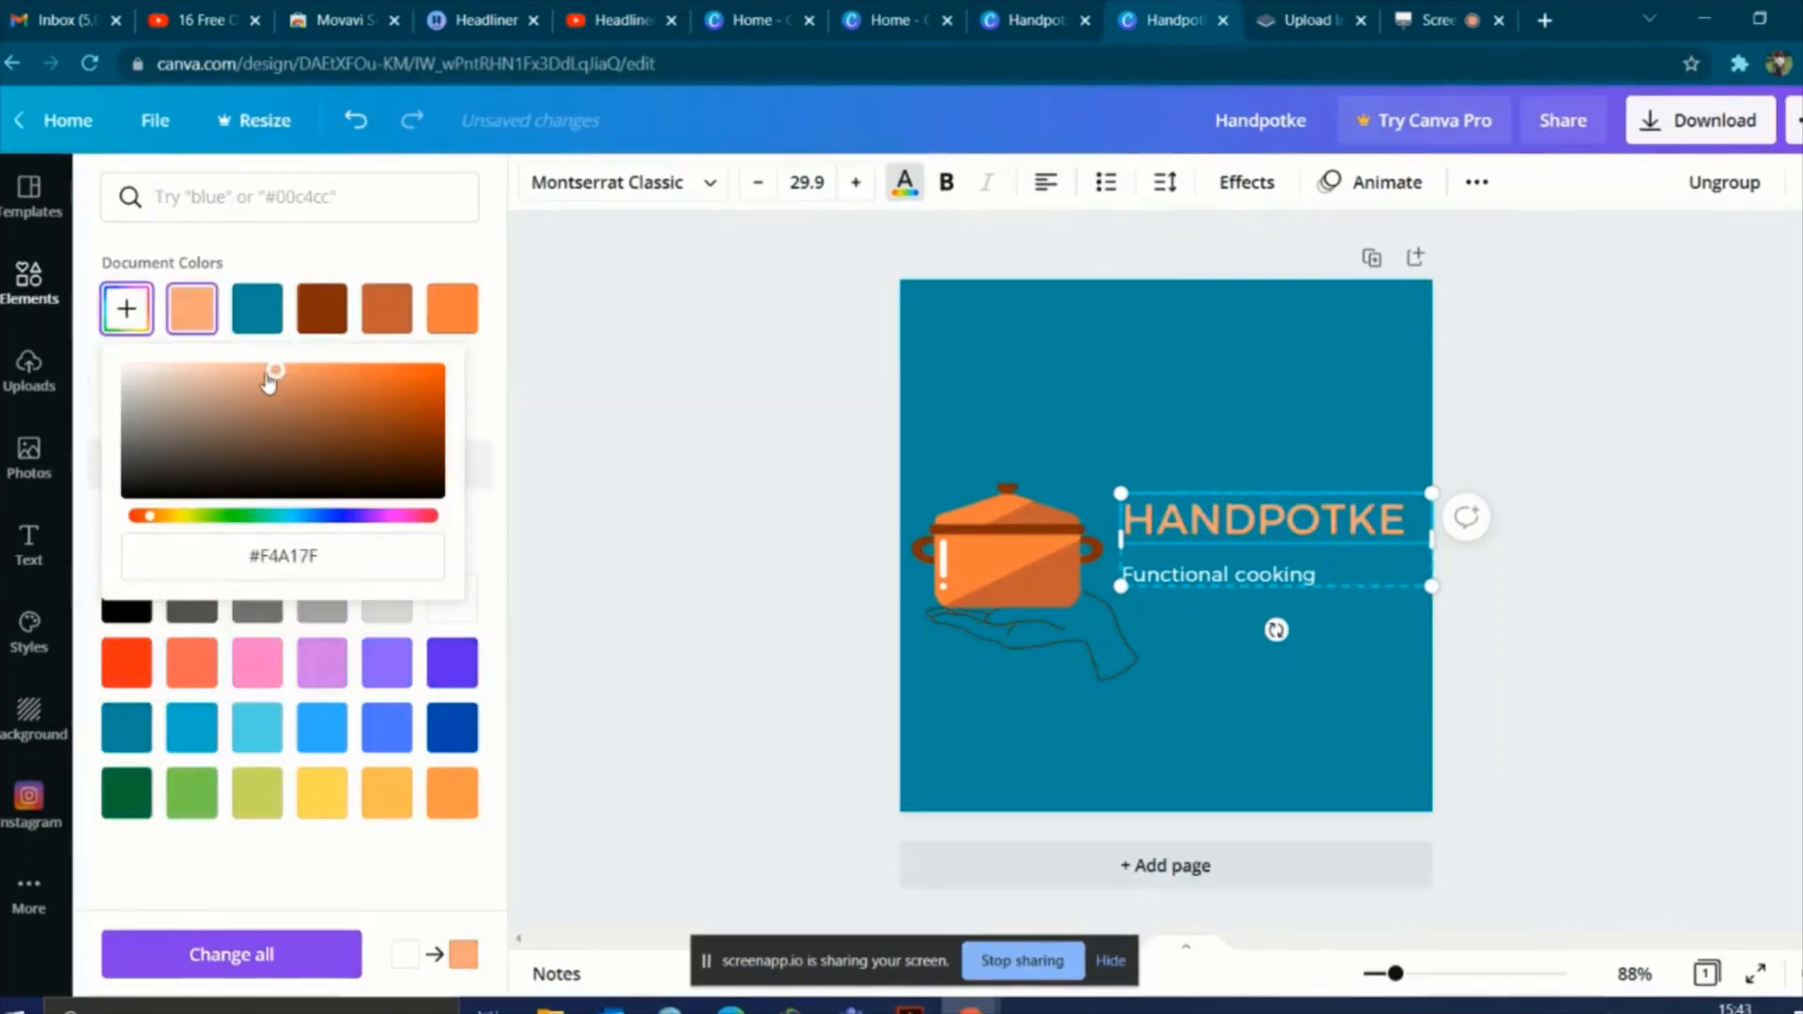
left_click_drag(264, 376, 229, 371)
left_click(1202, 583)
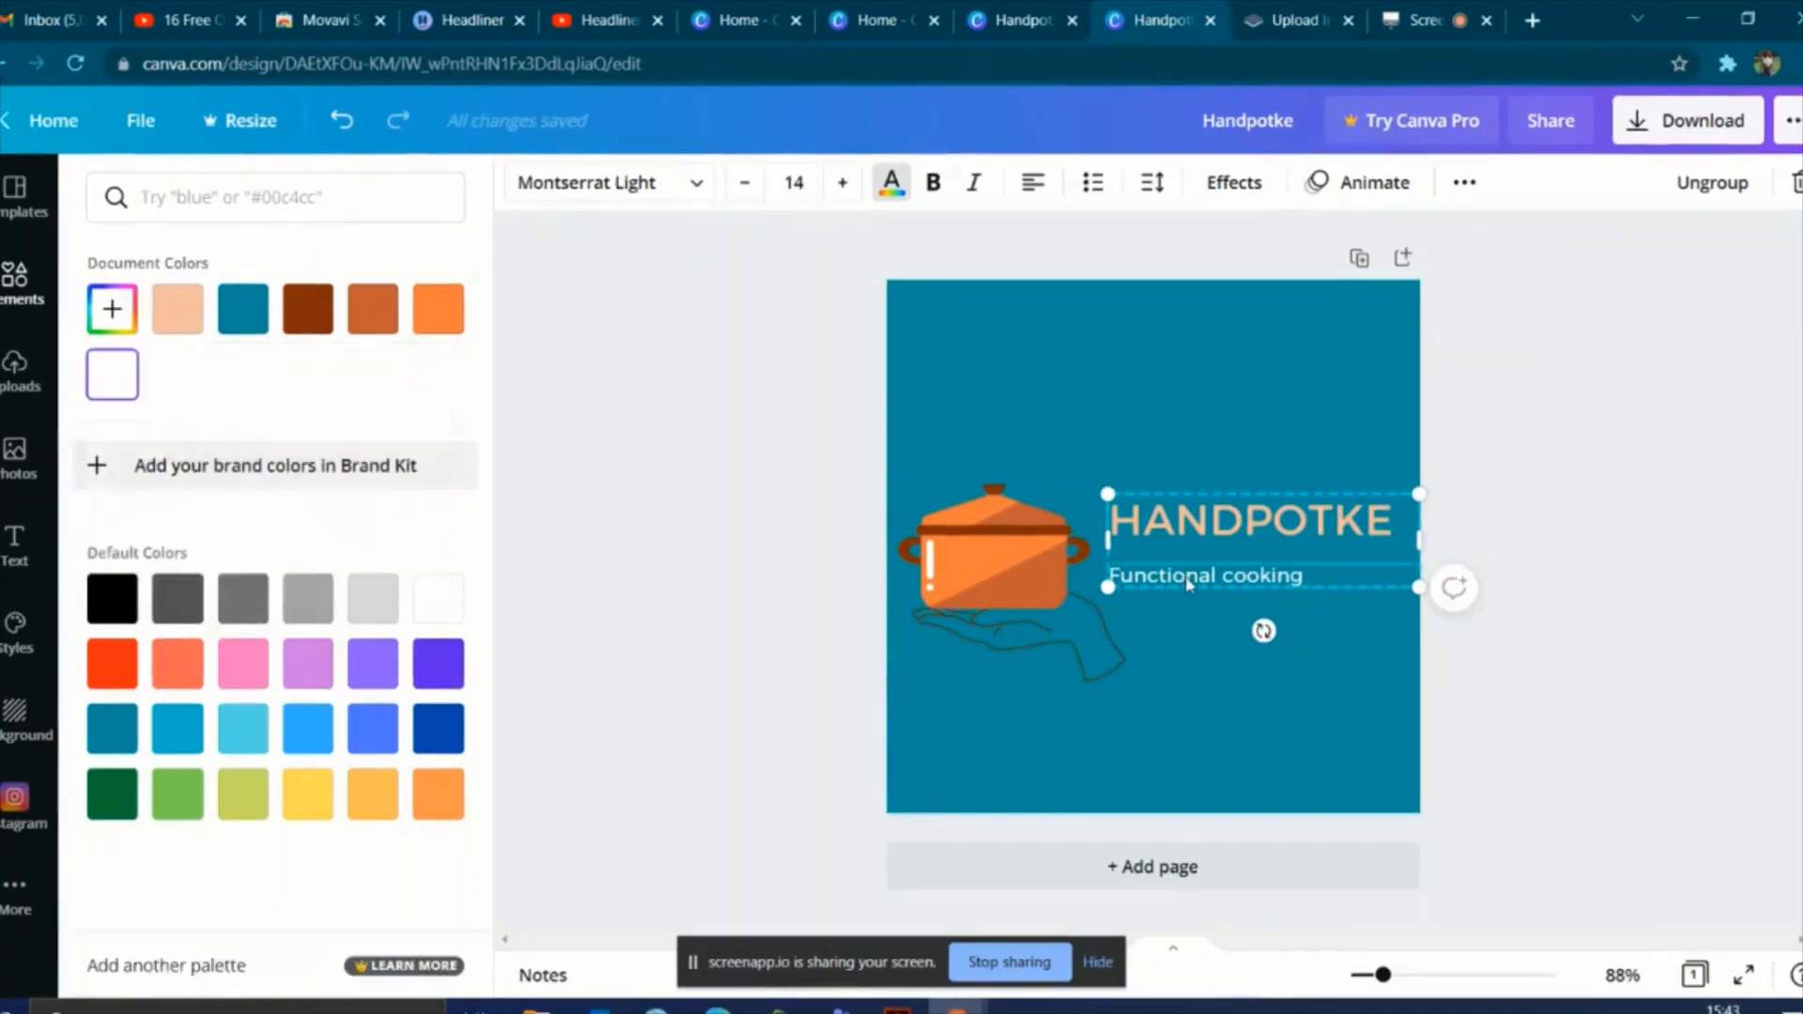
left_click(1263, 517)
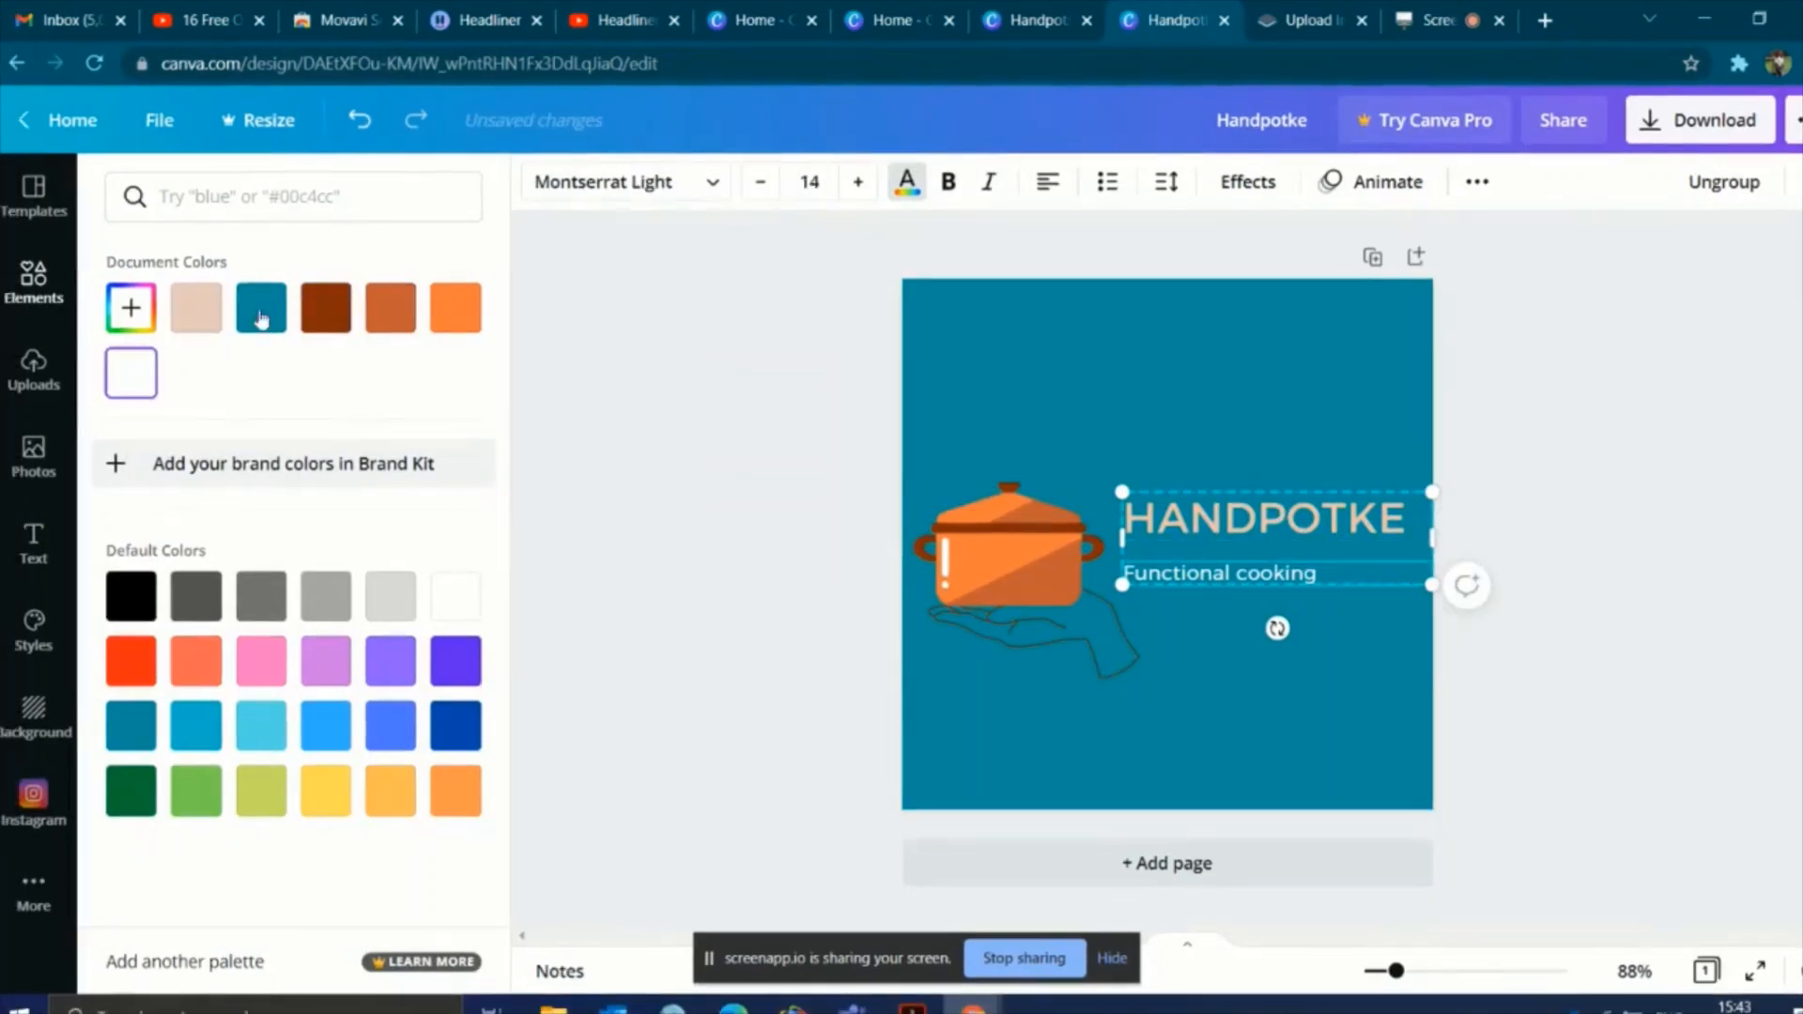
left_click(177, 308)
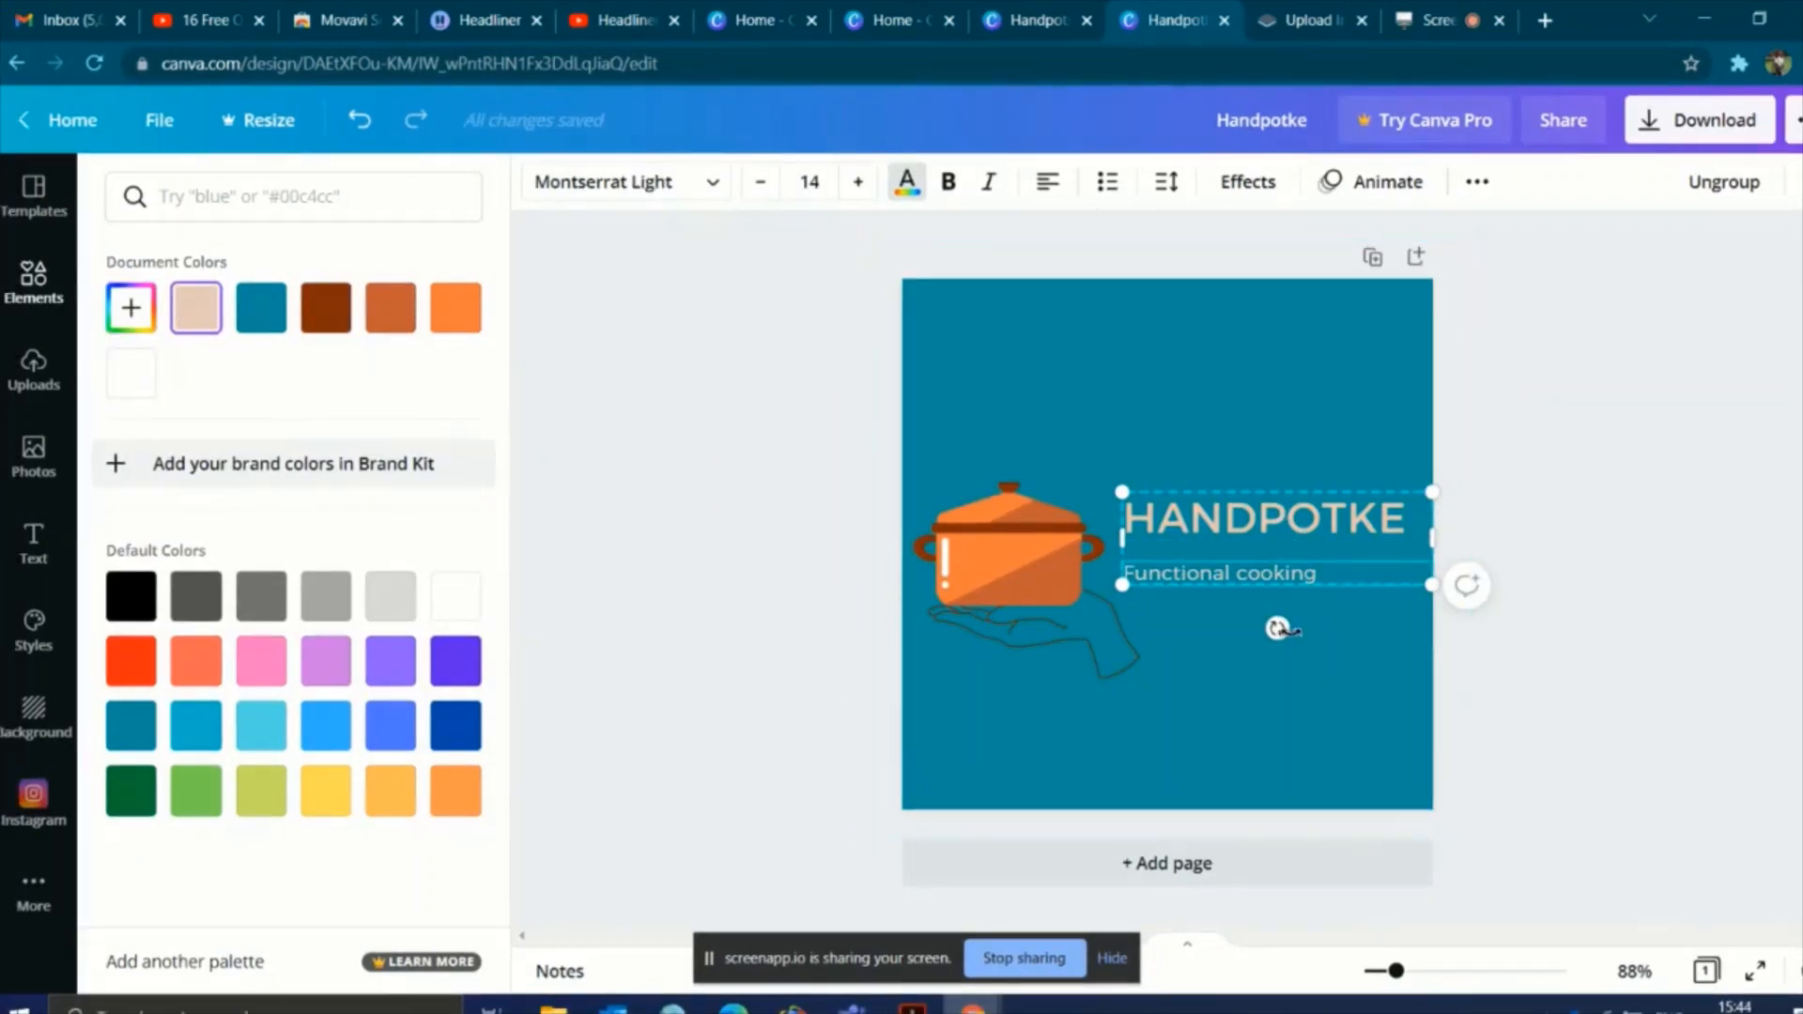
left_click(1240, 693)
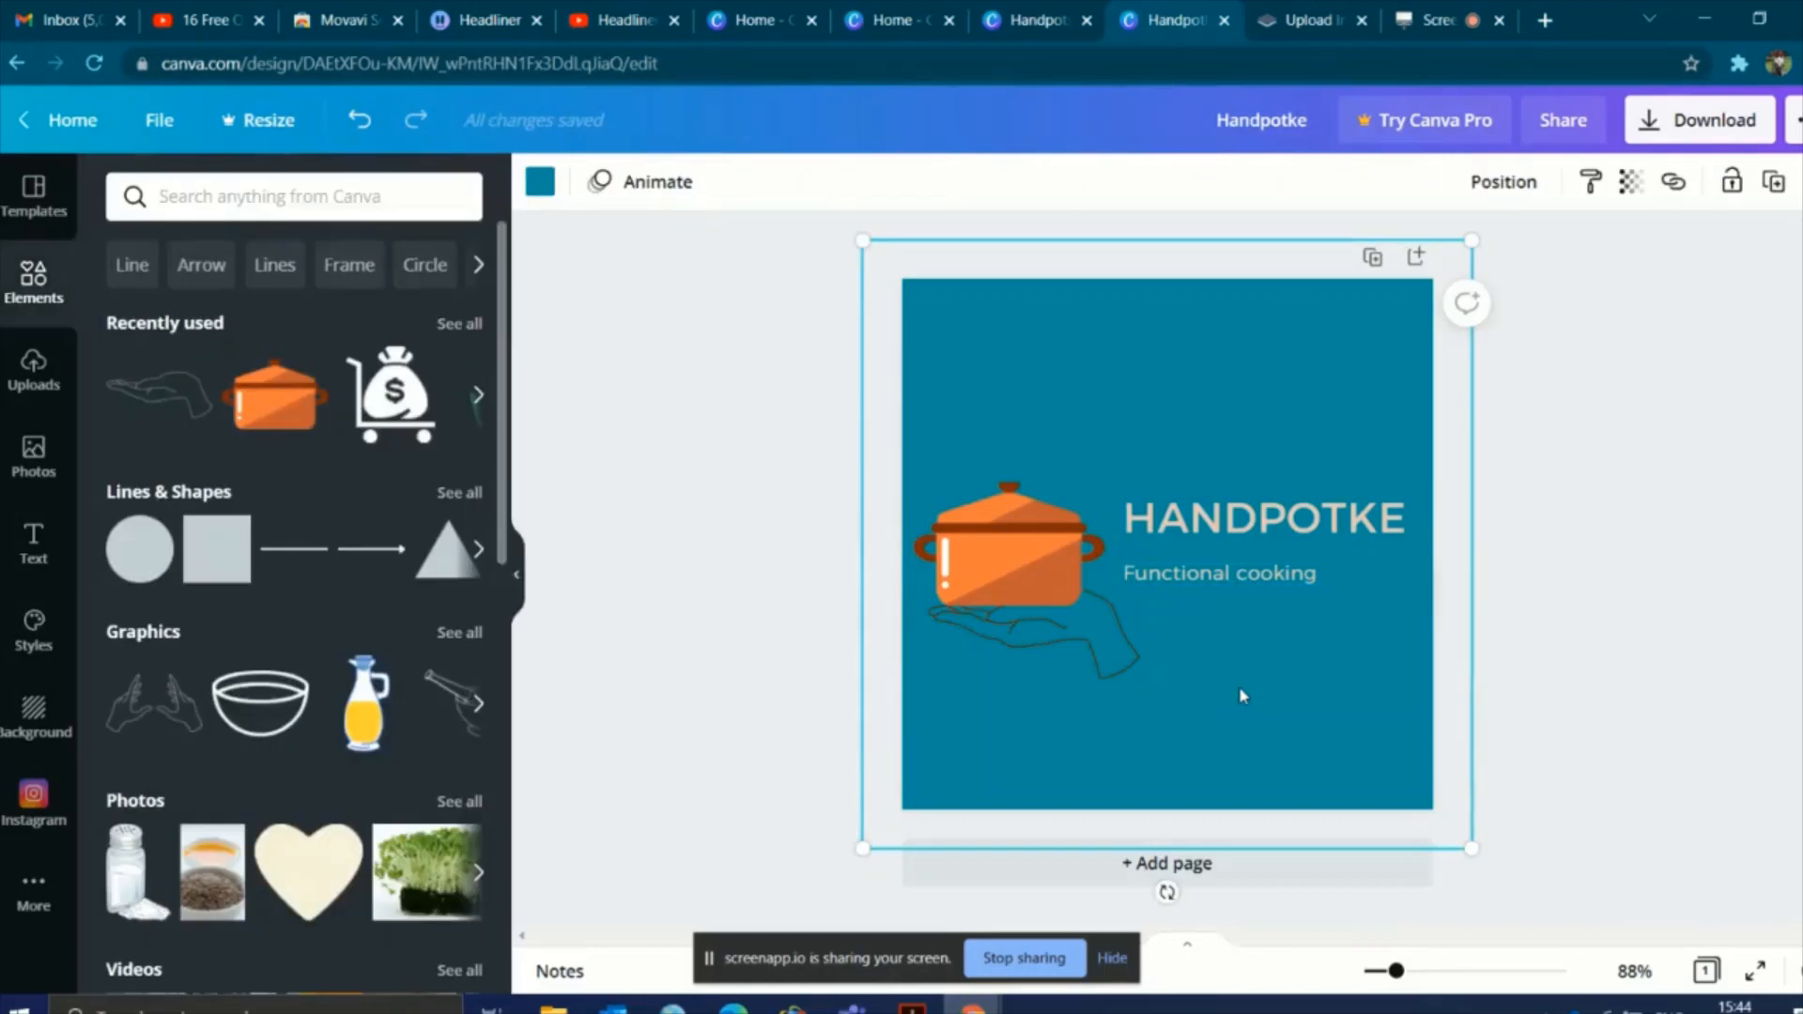
Step: Try the Abhaya Libre Regular and Aileron Regular fonts on the "Functional cooking" tagline
left_click(1202, 559)
left_click(1208, 576)
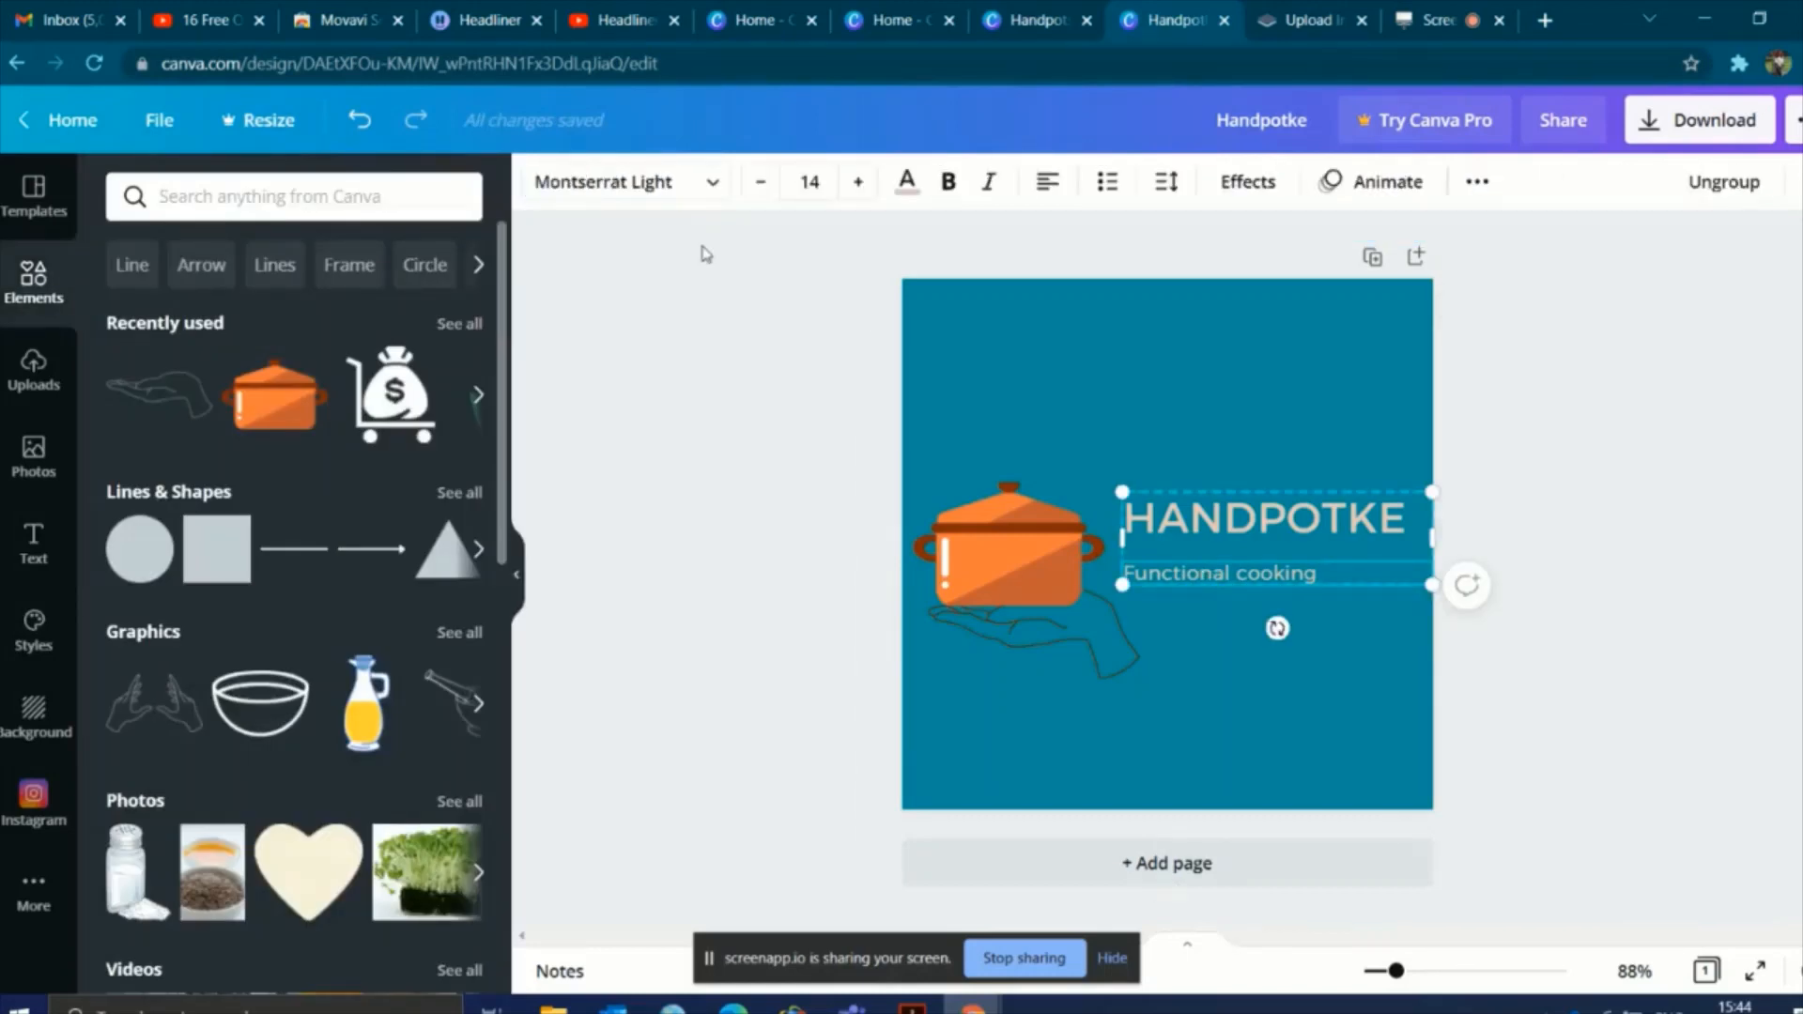
left_click(620, 188)
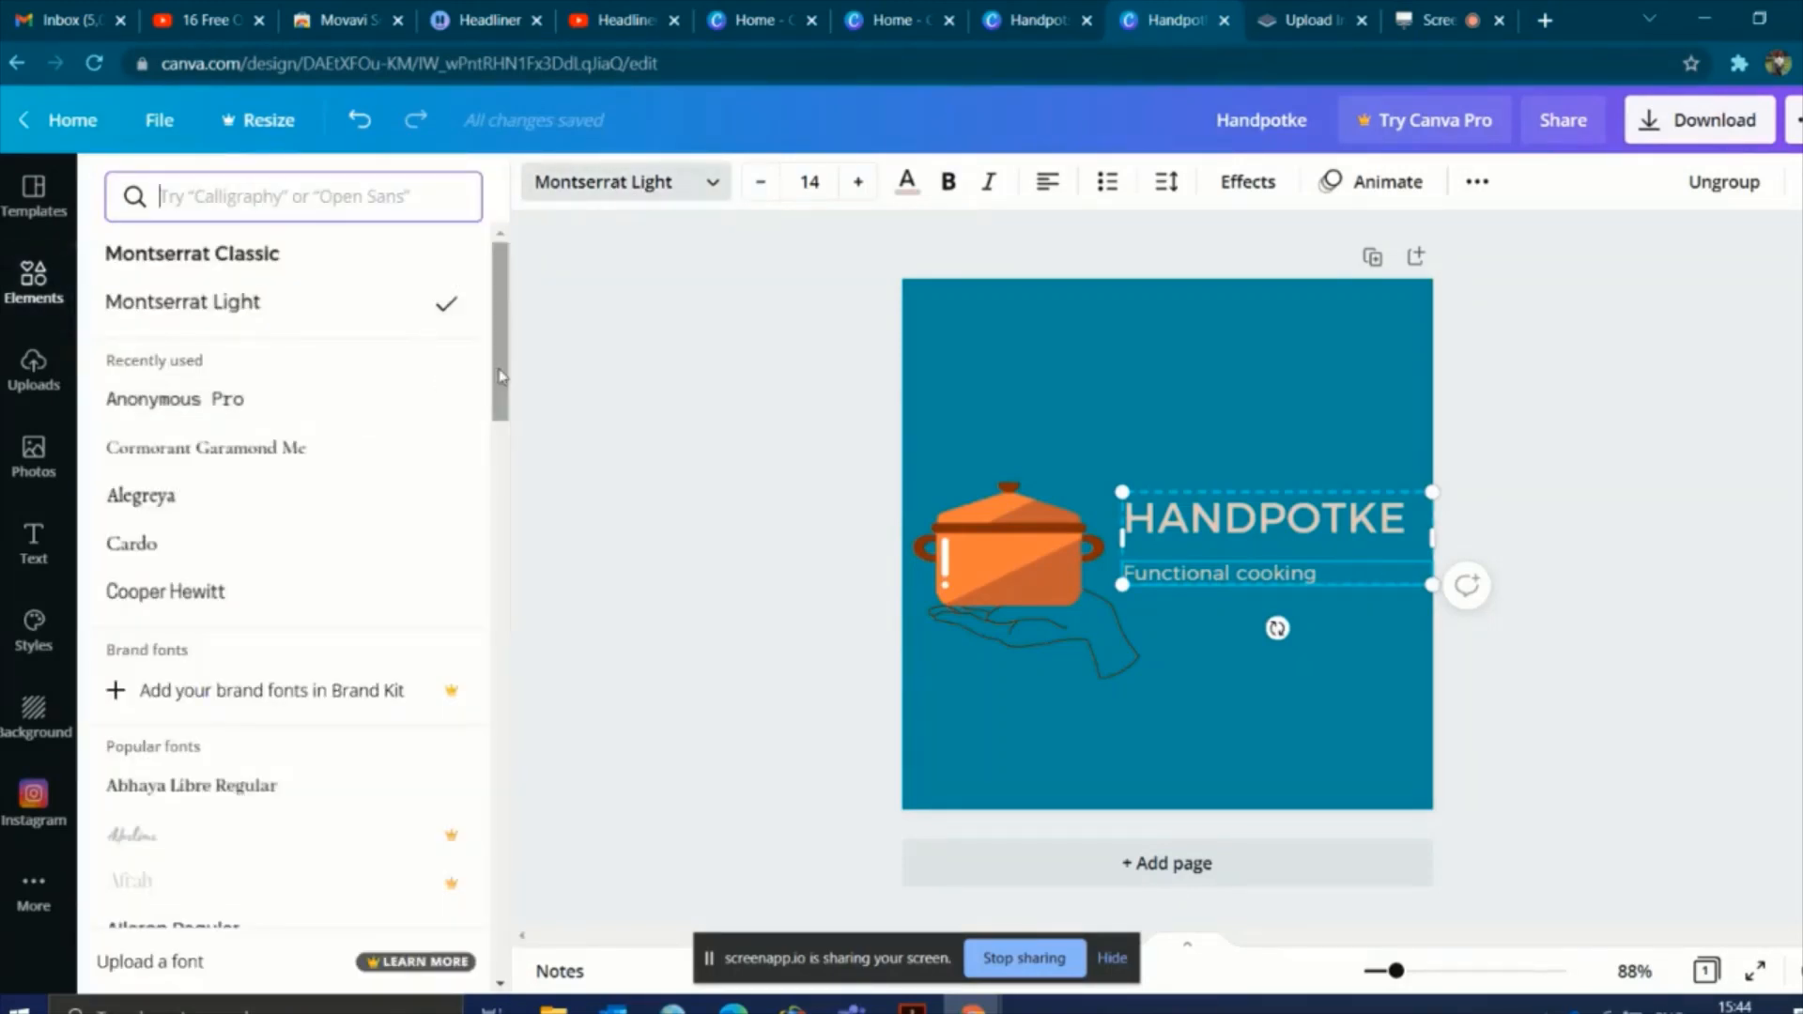
left_click_drag(502, 379, 495, 466)
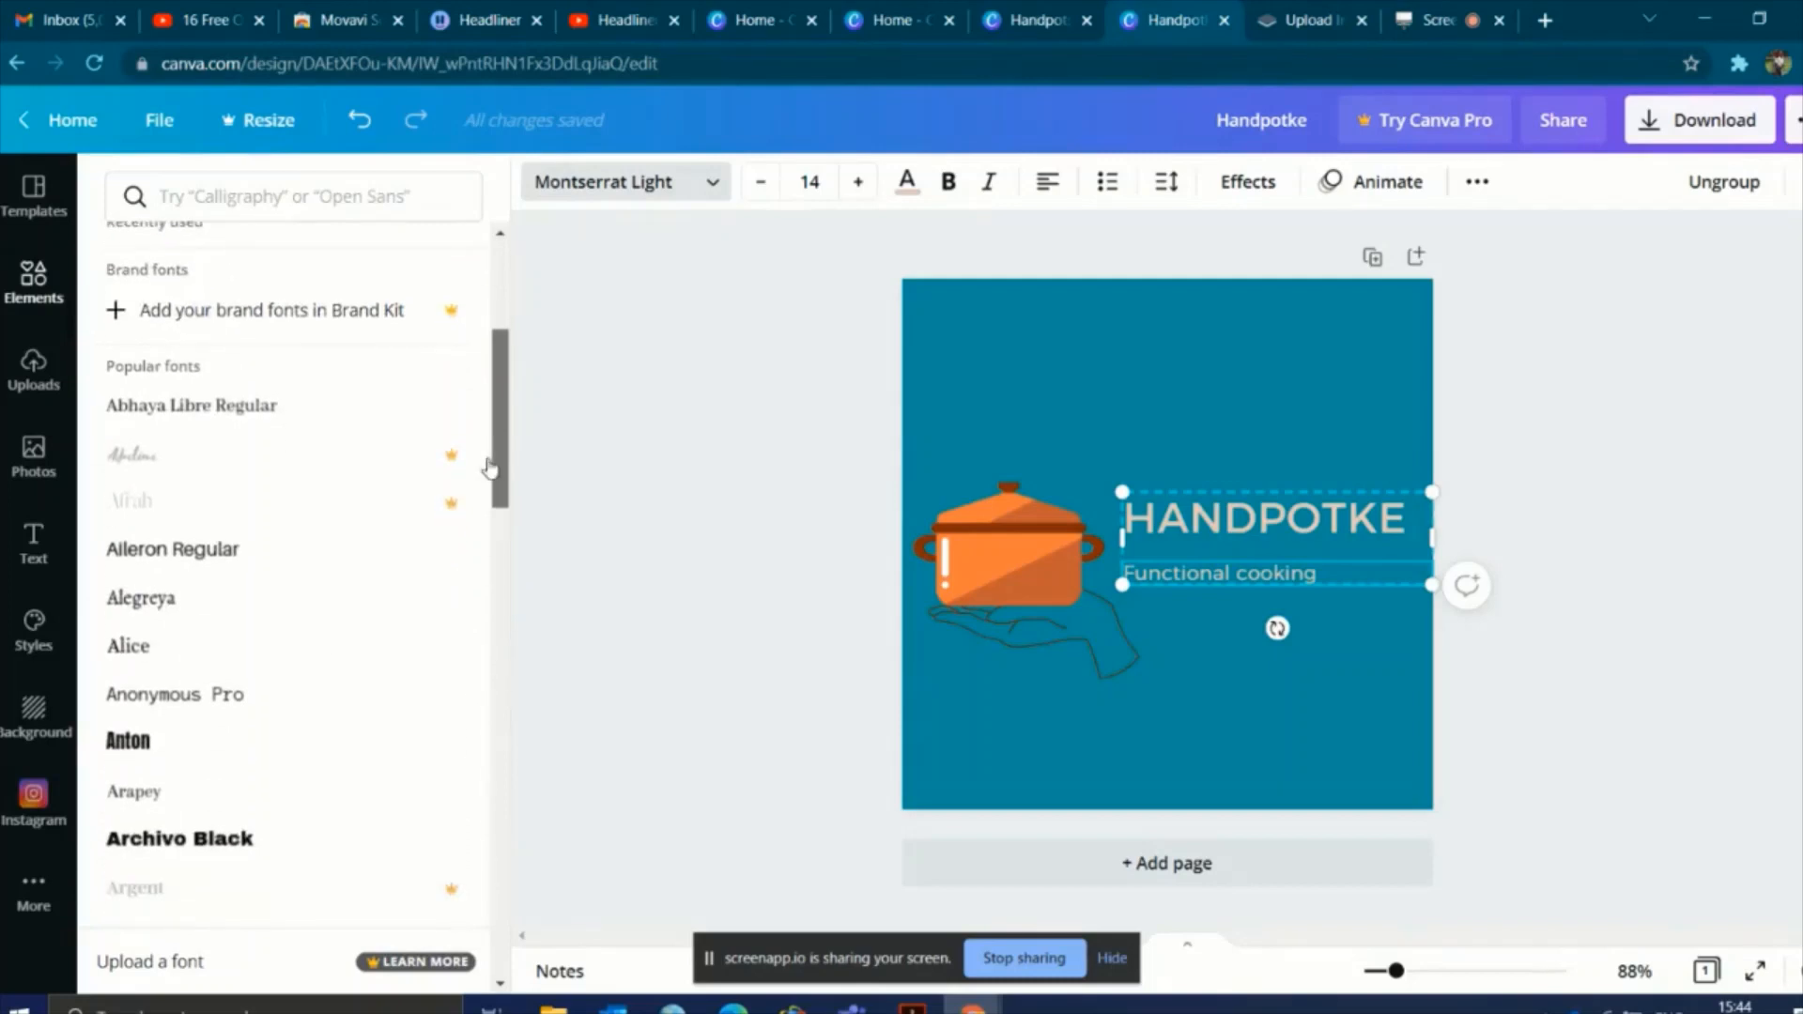
left_click(276, 414)
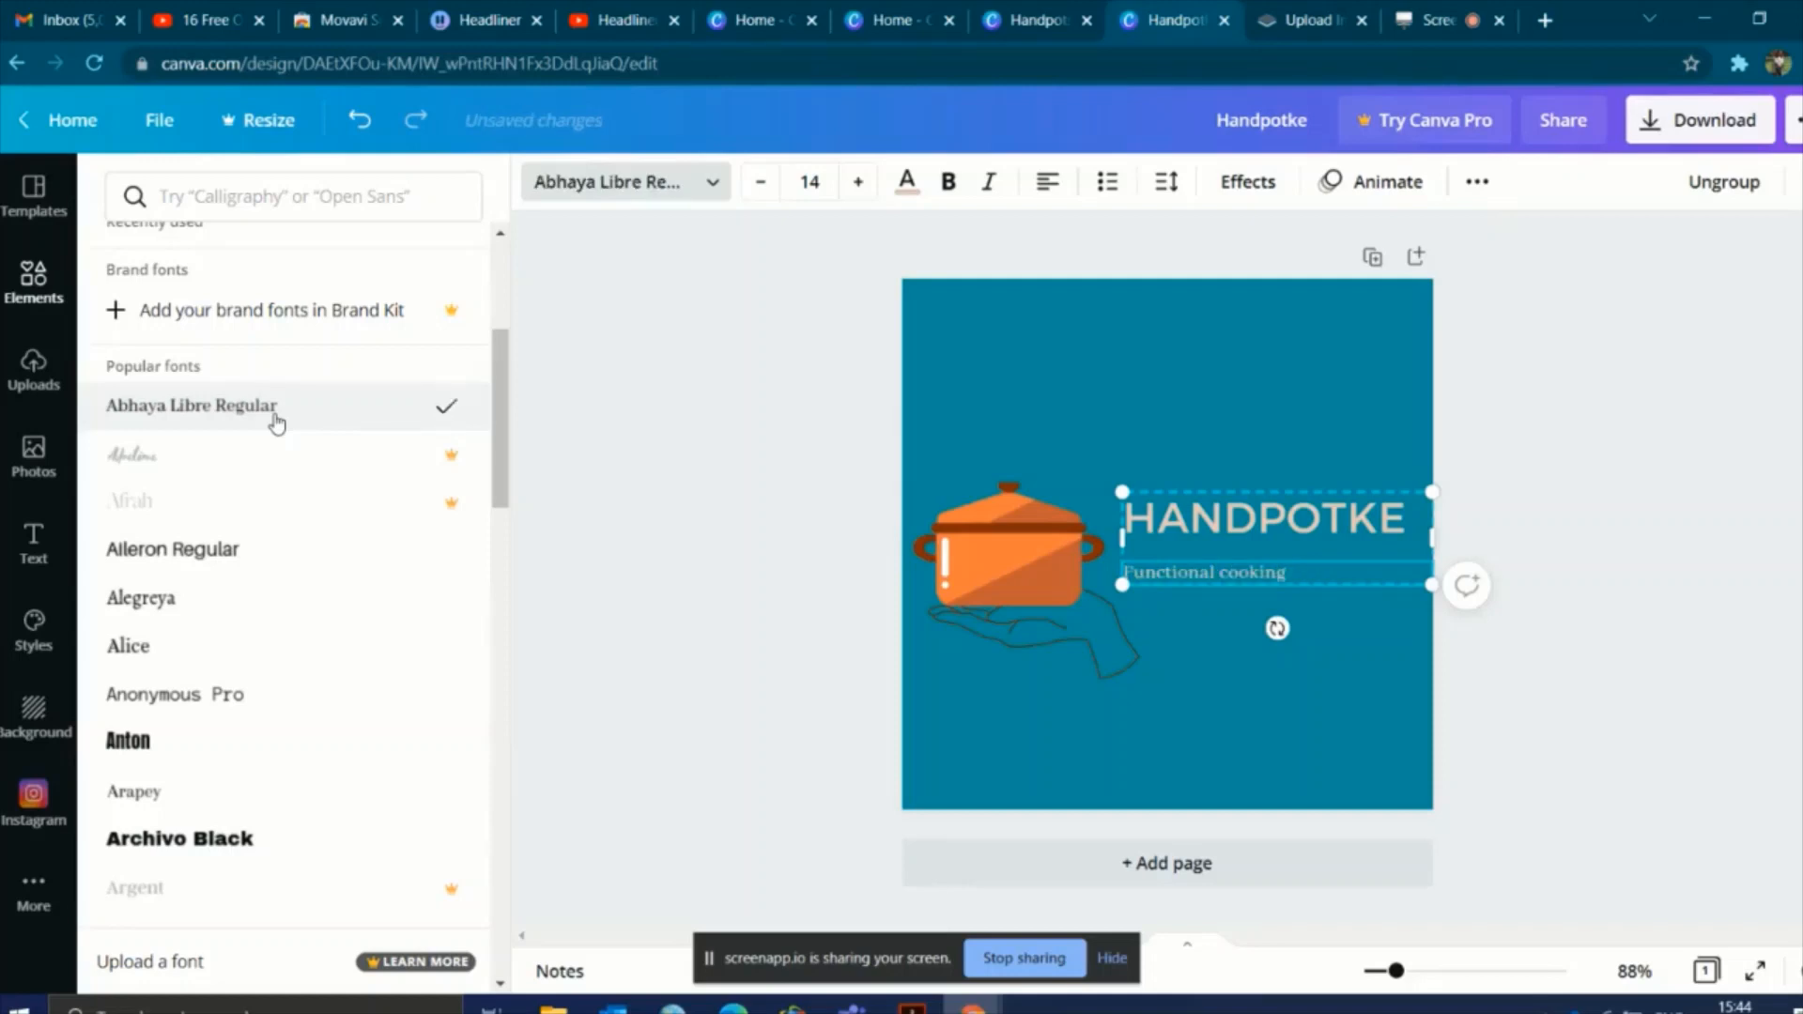
left_click(226, 564)
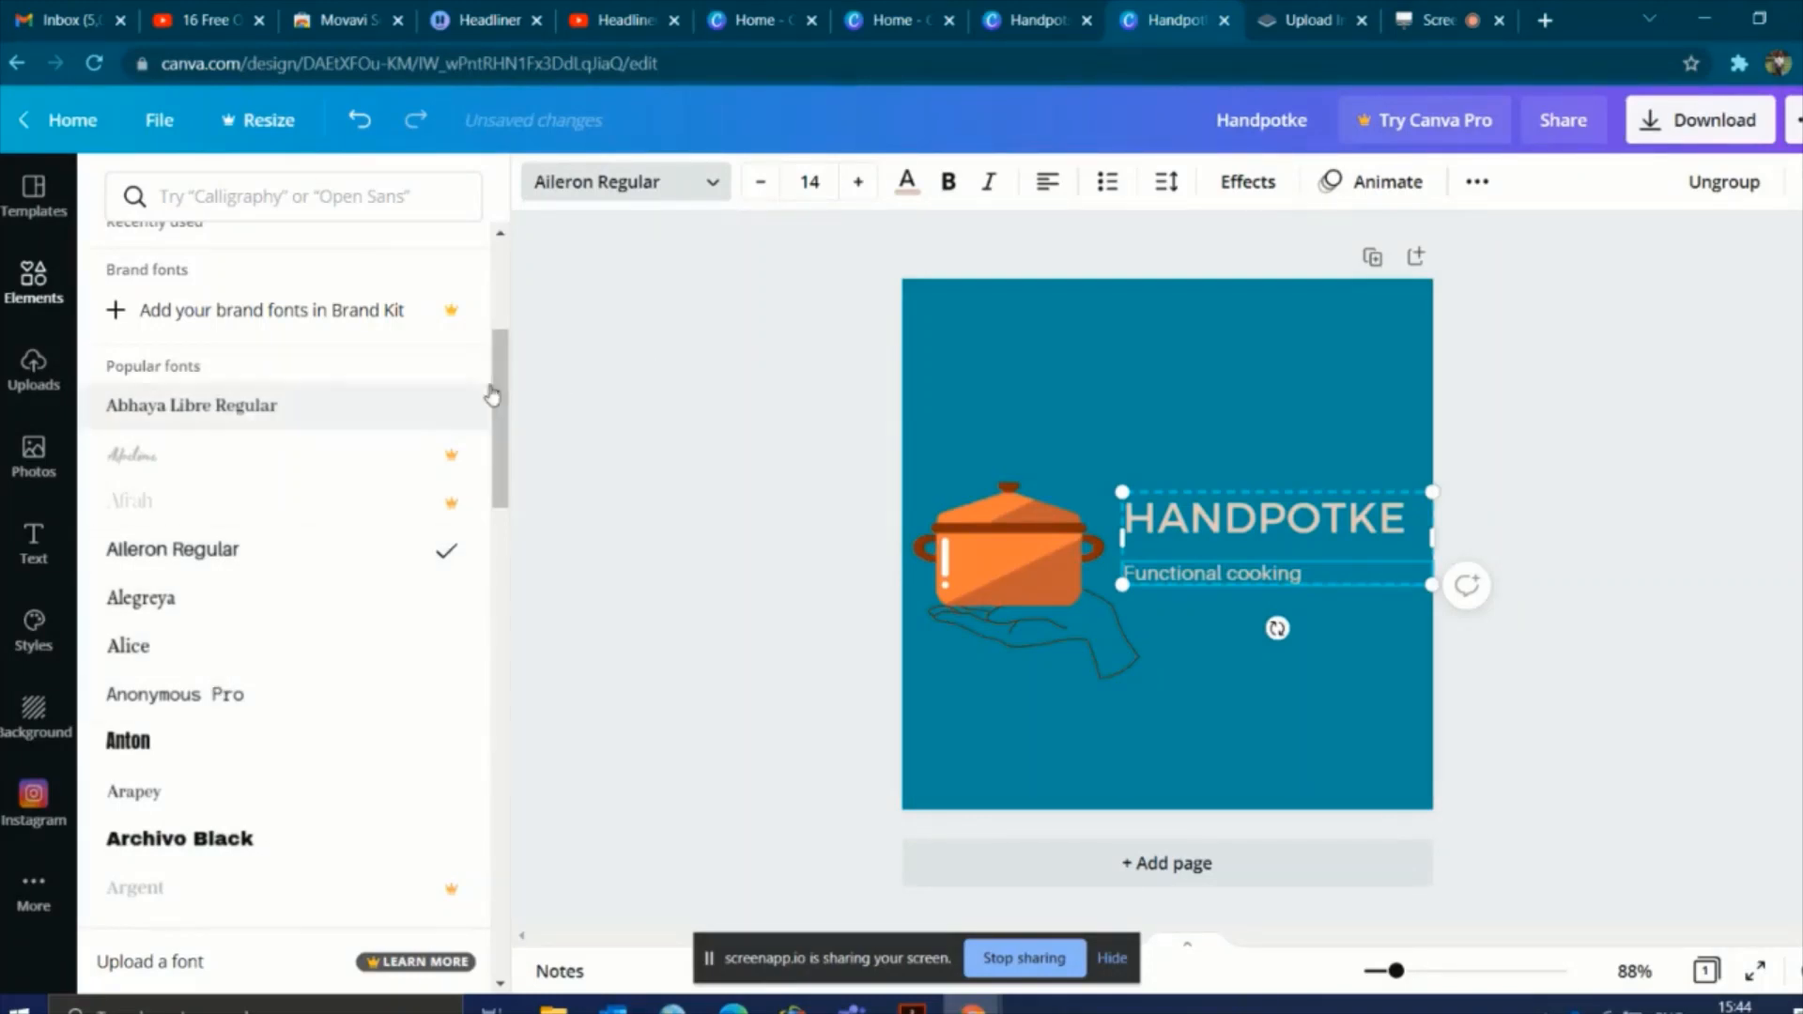
Step: Try bold and italic formatting on the "Functional cooking" tagline and remove both again
left_click(947, 193)
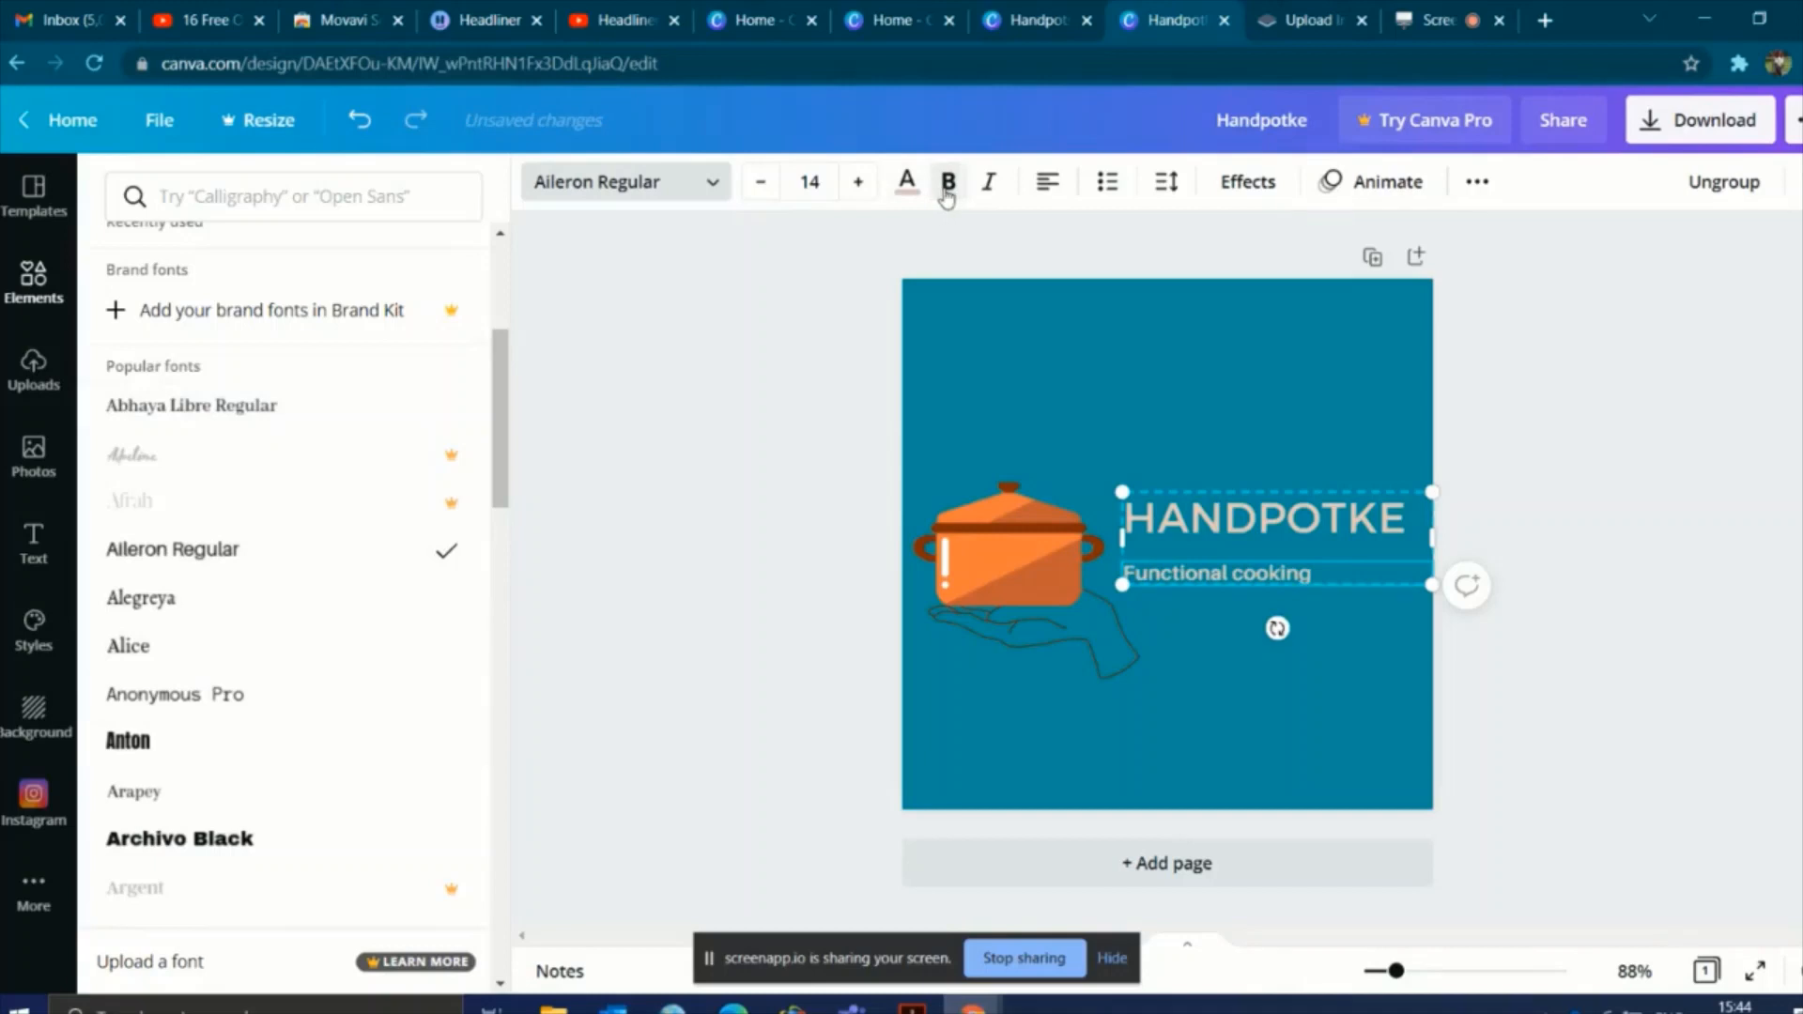
left_click(983, 190)
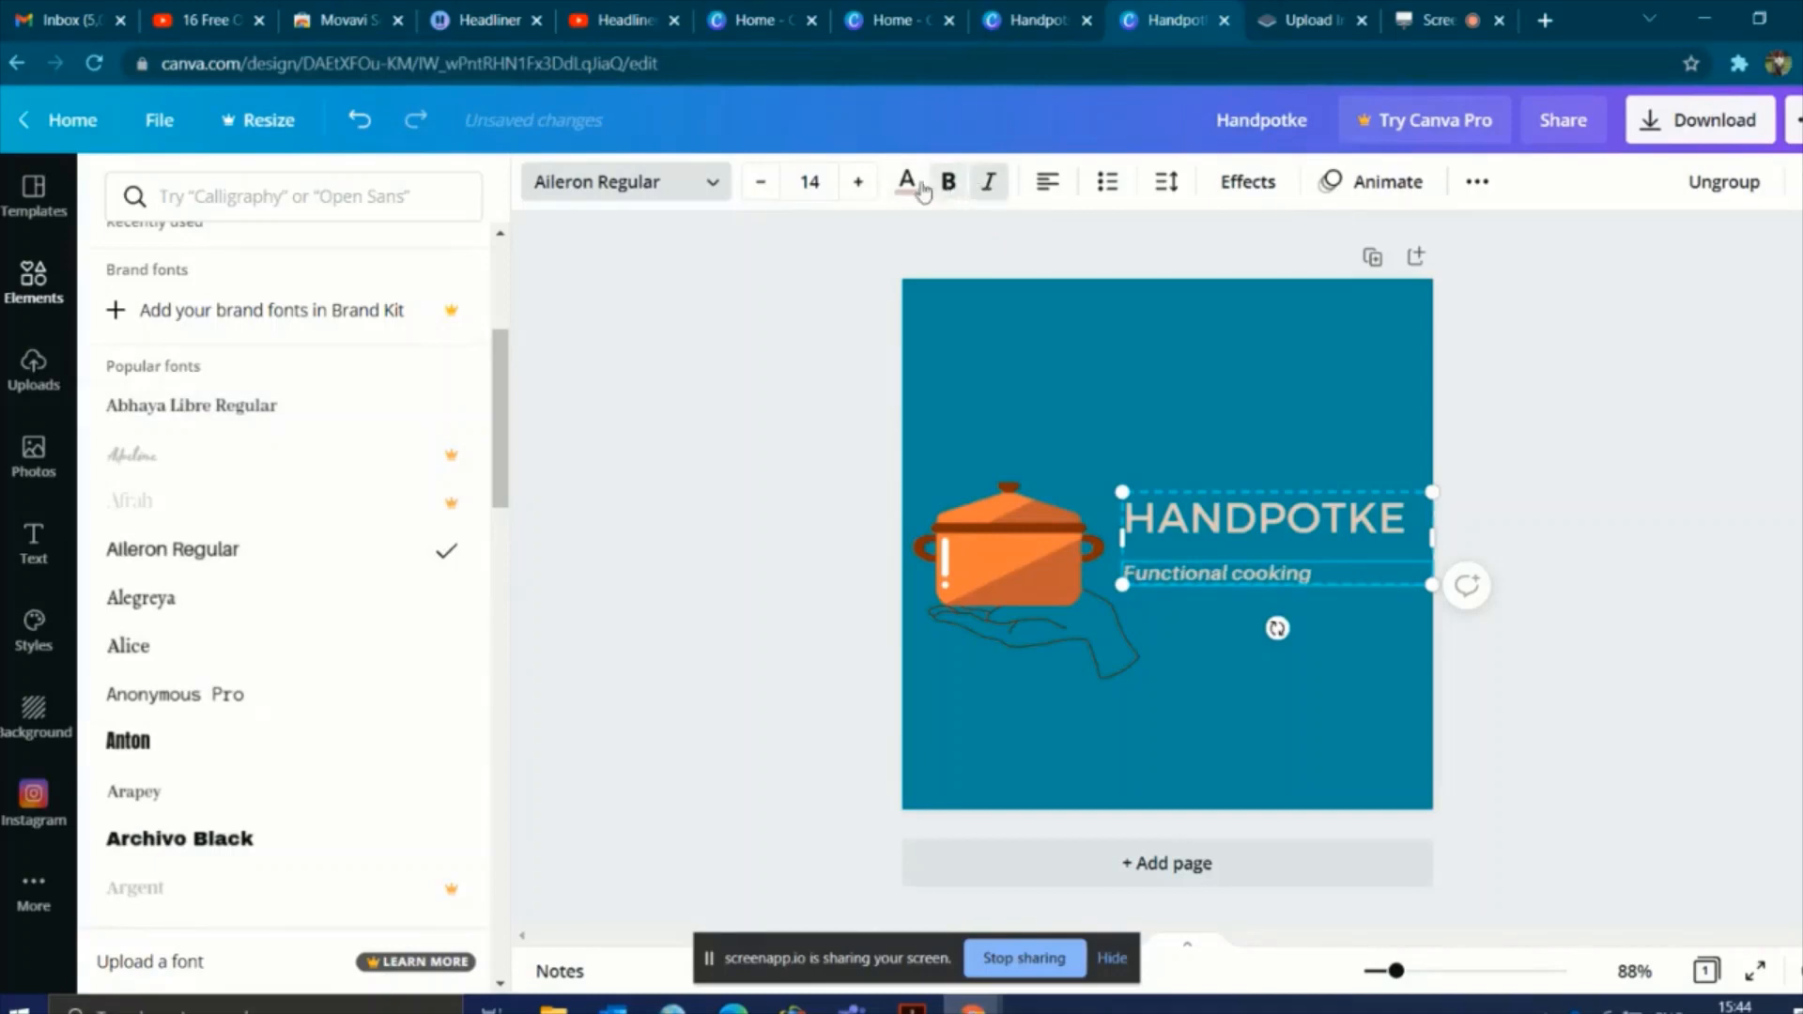
left_click(949, 184)
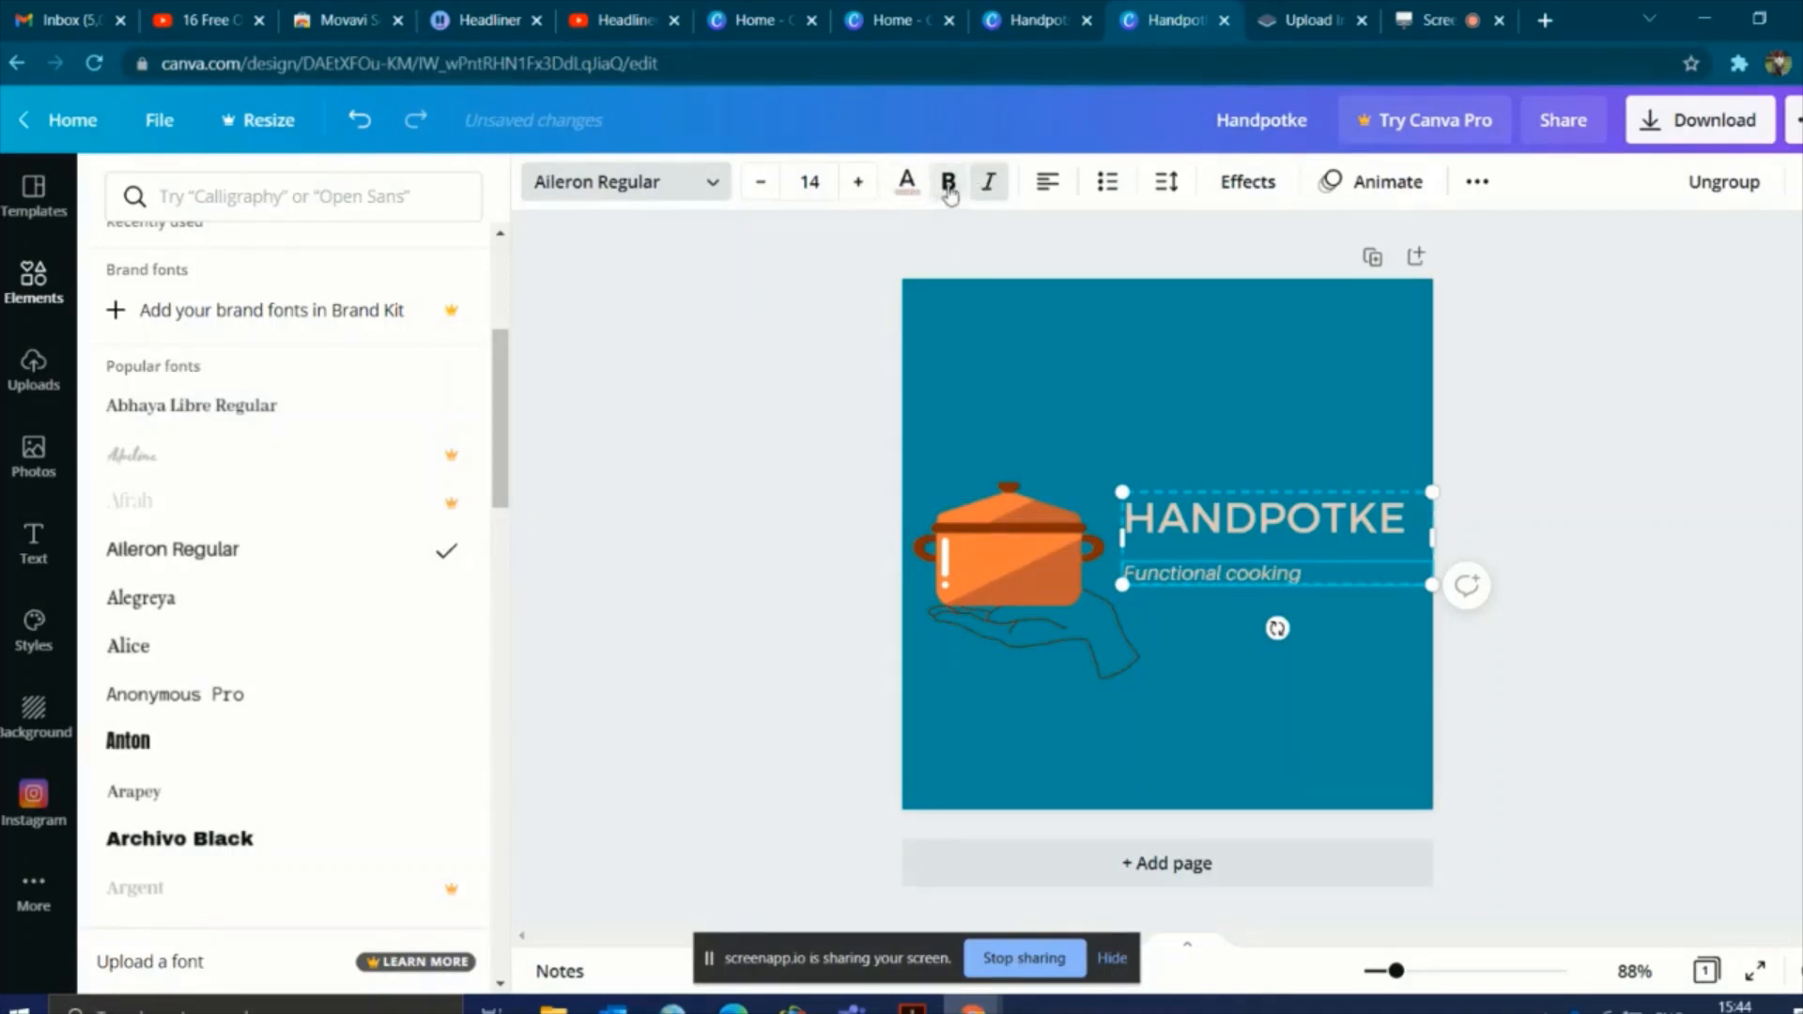
left_click(990, 188)
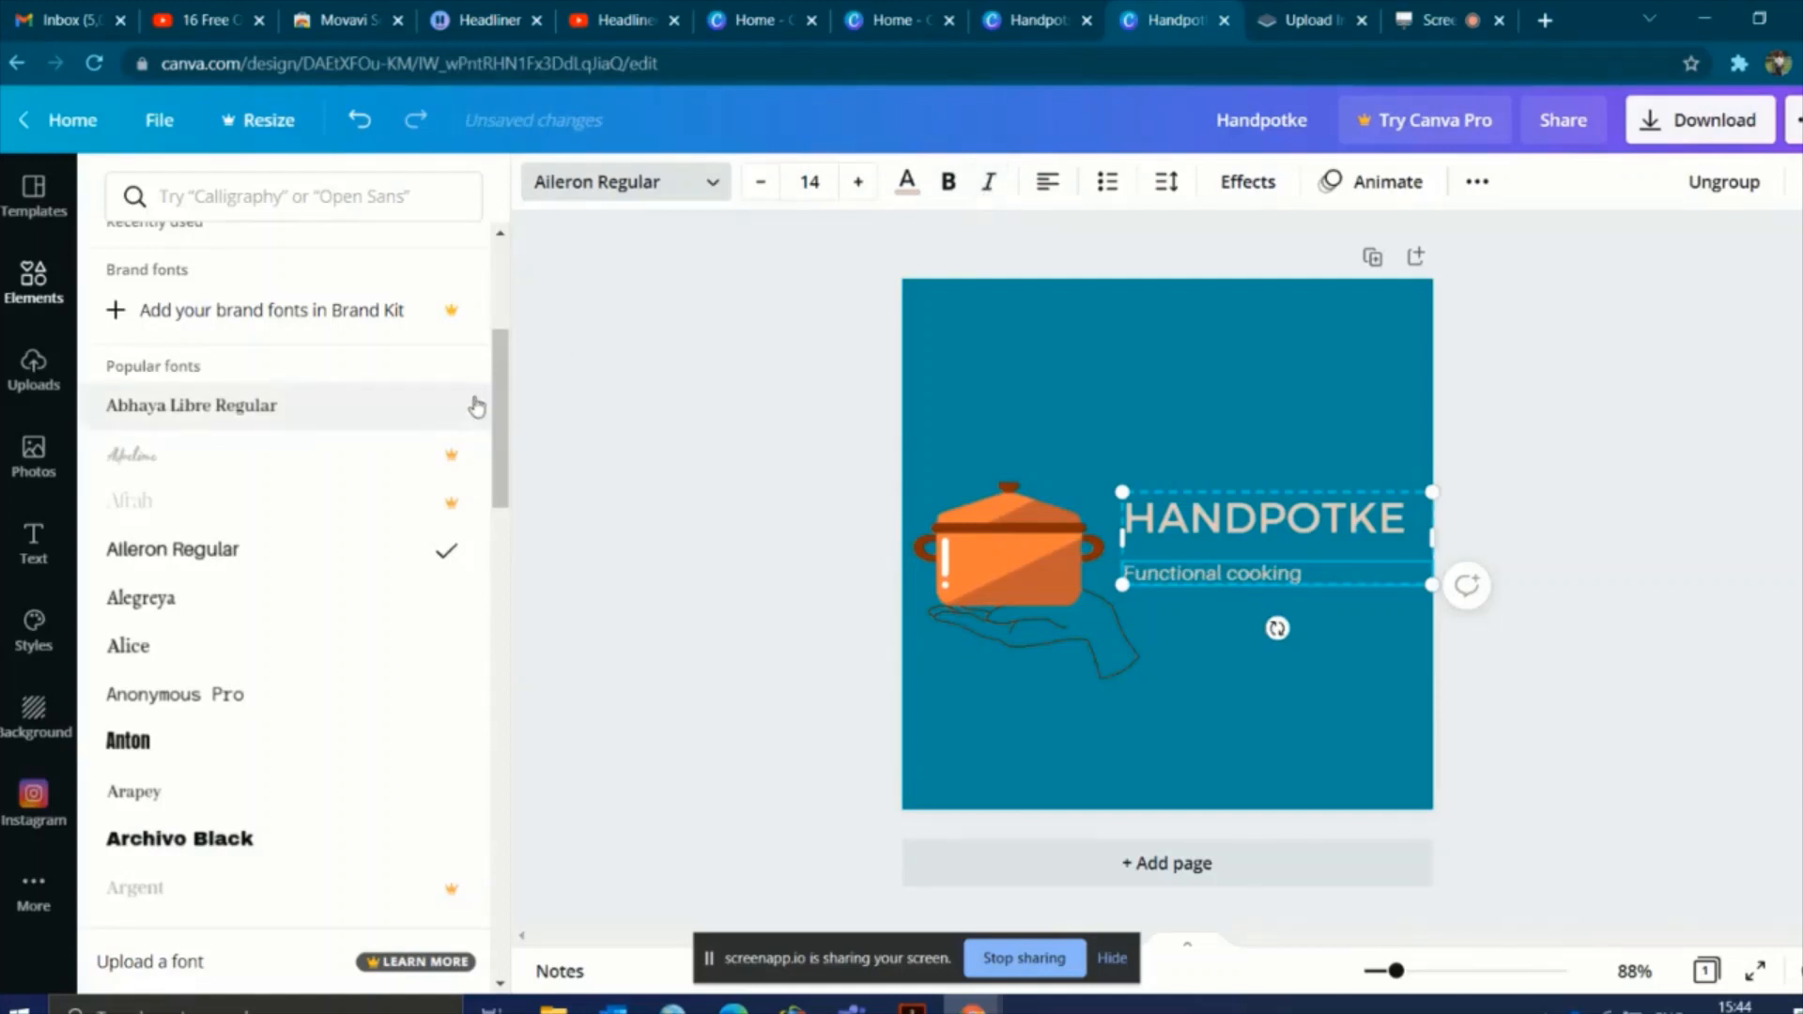
Step: Set the font of the "Functional cooking" tagline to Glacial Indifference after trying Cooper Hewitt
left_click_drag(499, 404, 485, 683)
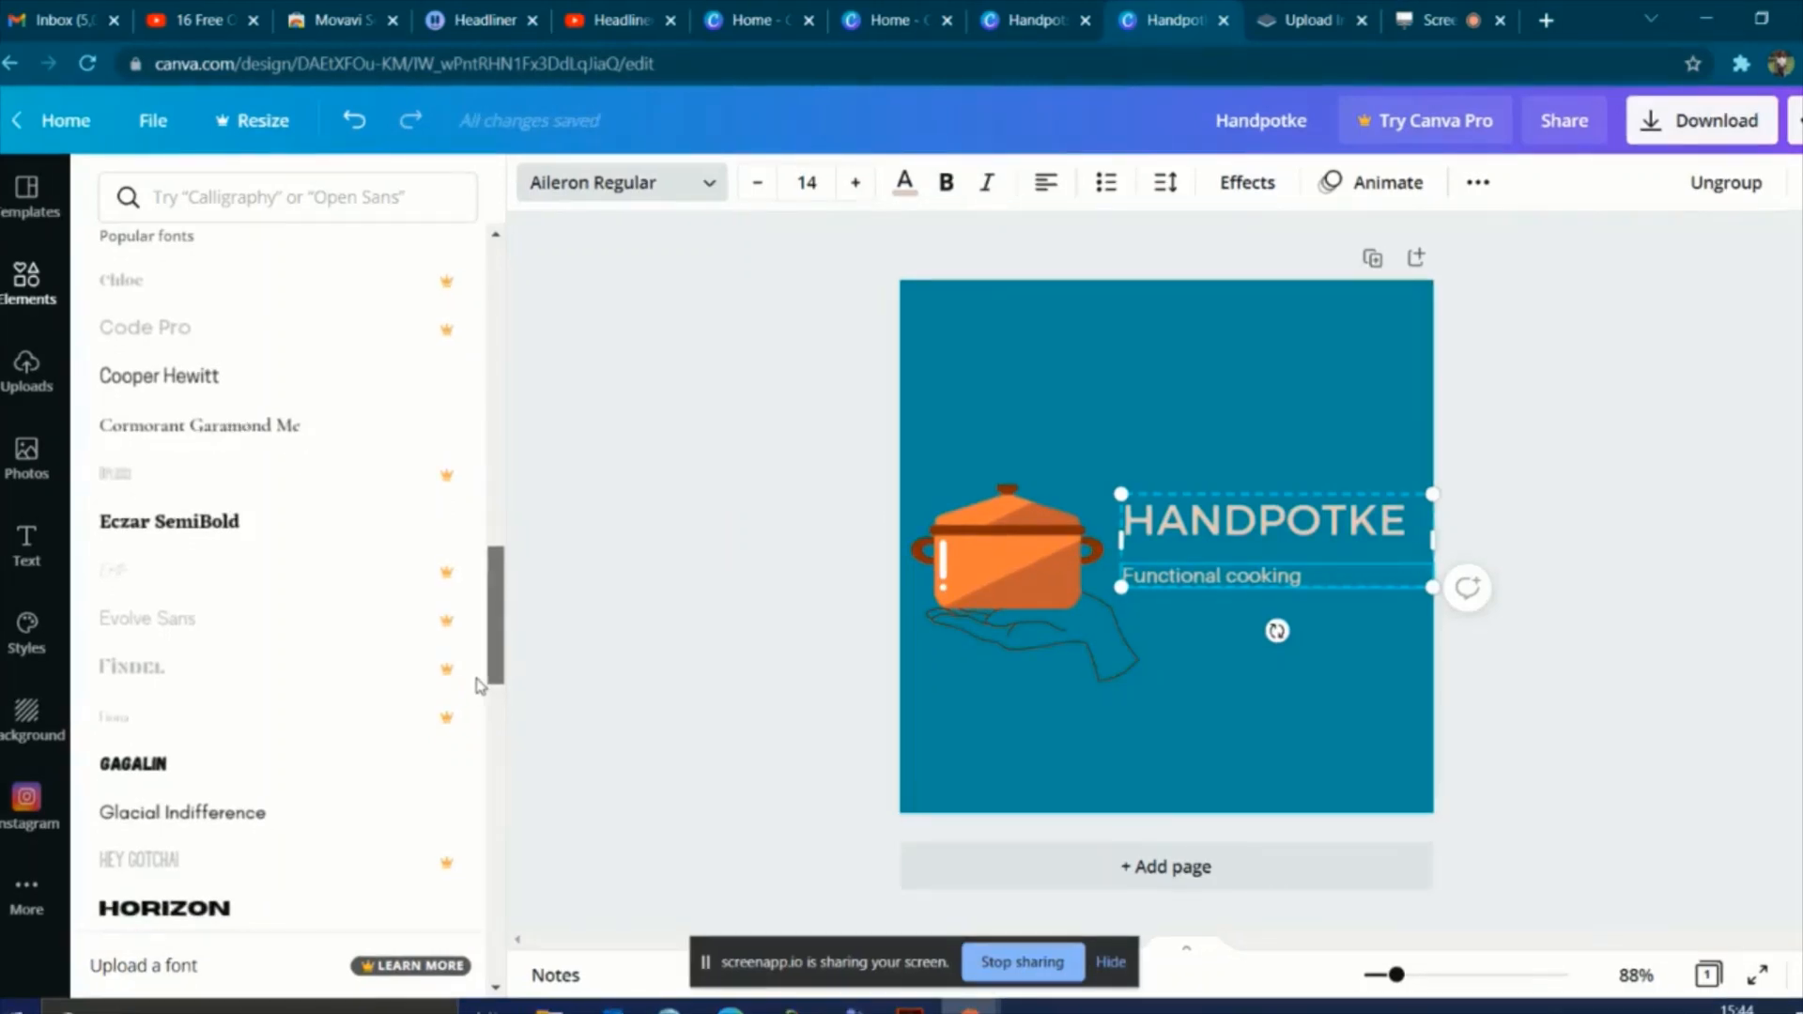
left_click(148, 387)
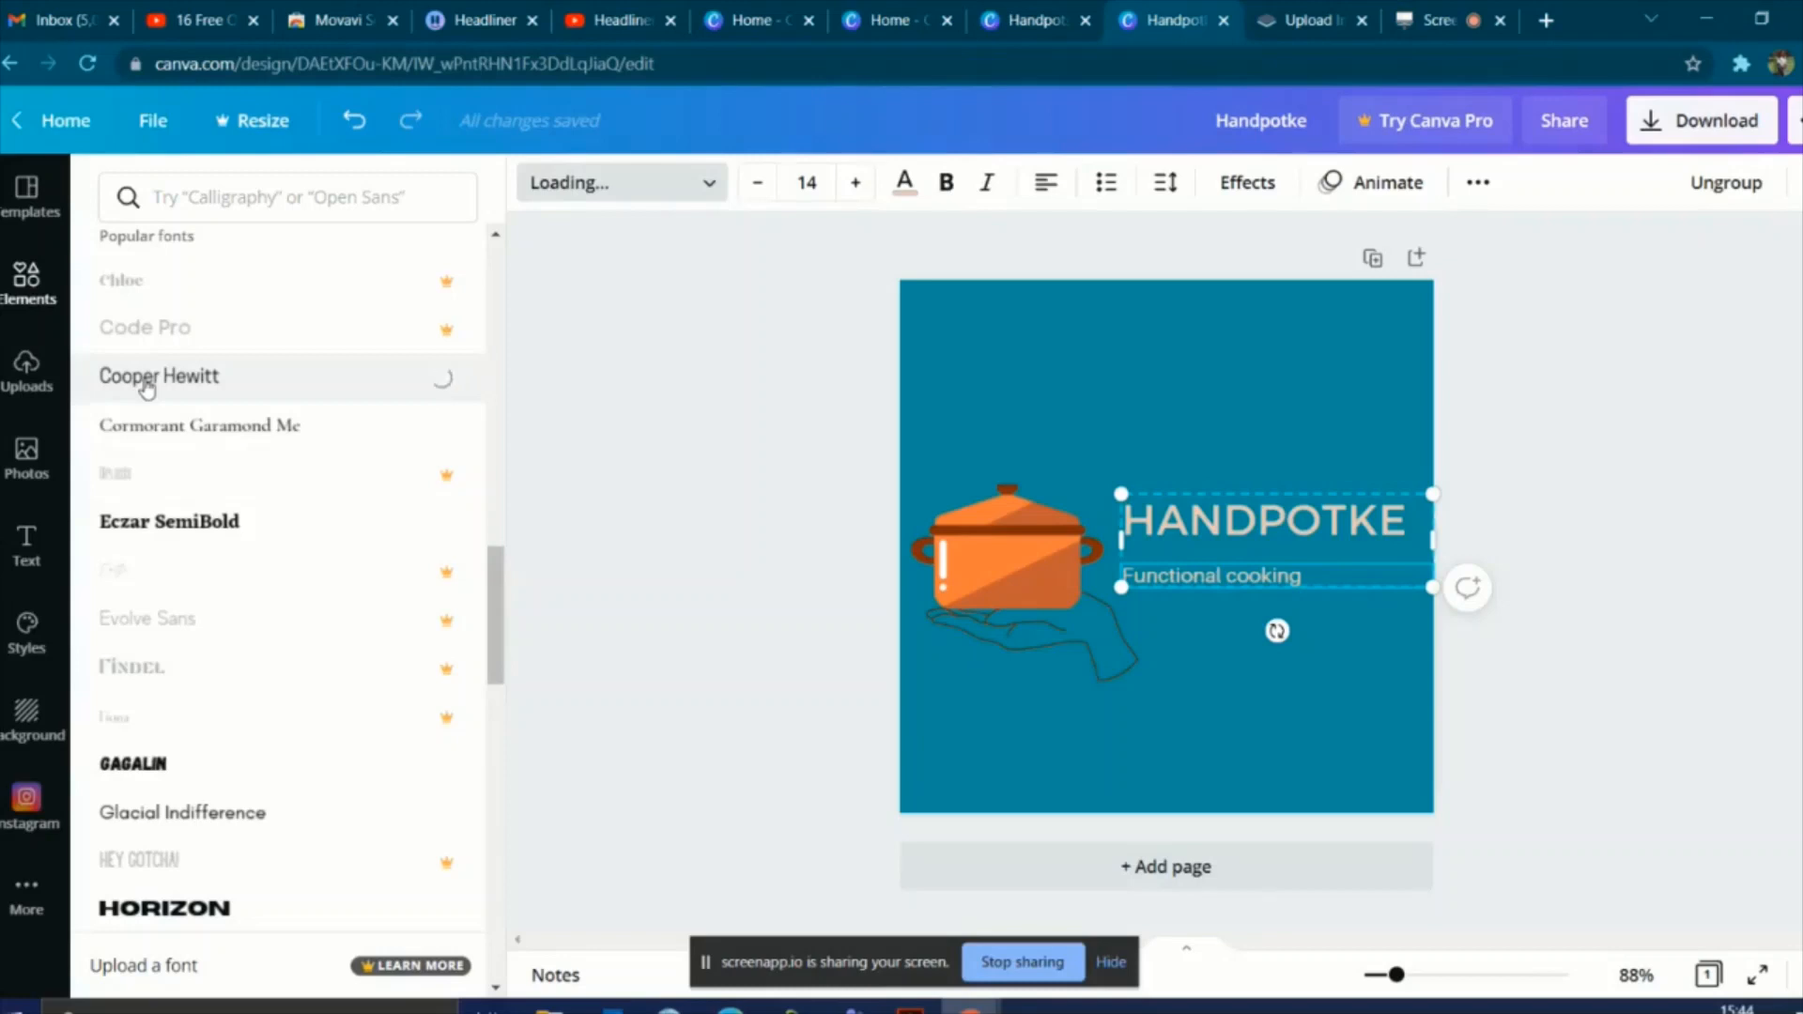
left_click(144, 808)
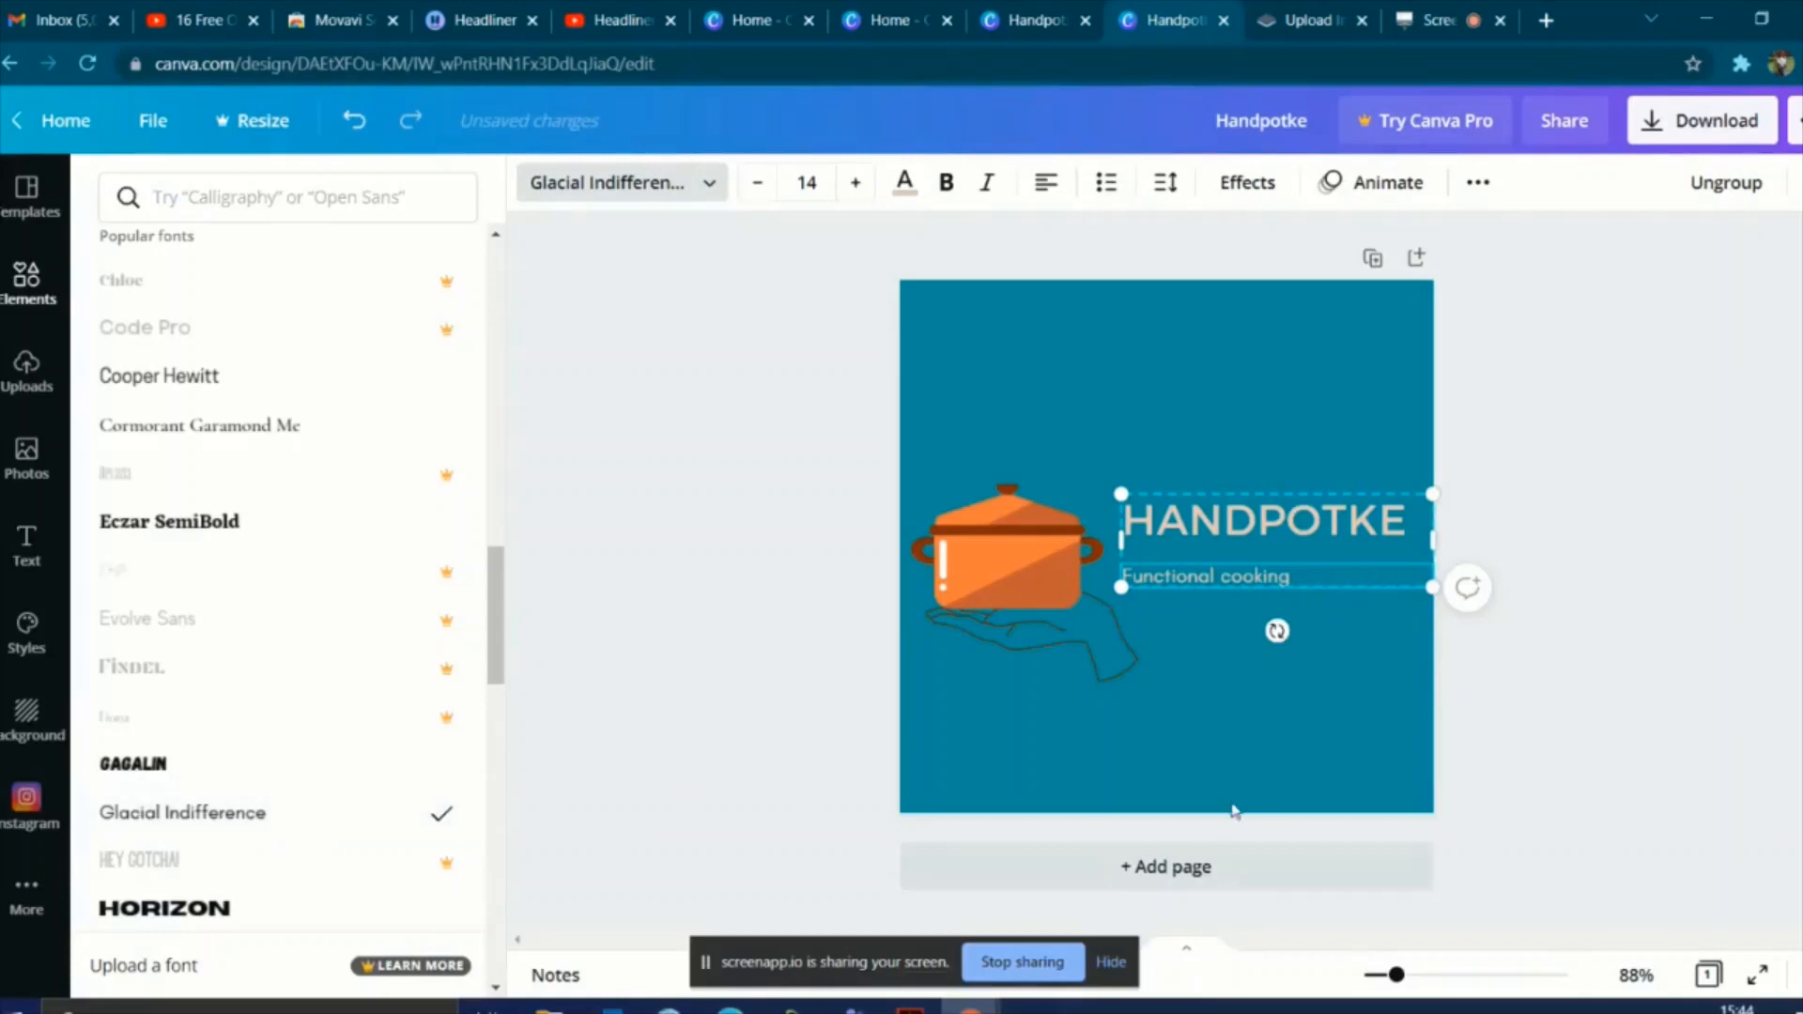
left_click(1242, 538)
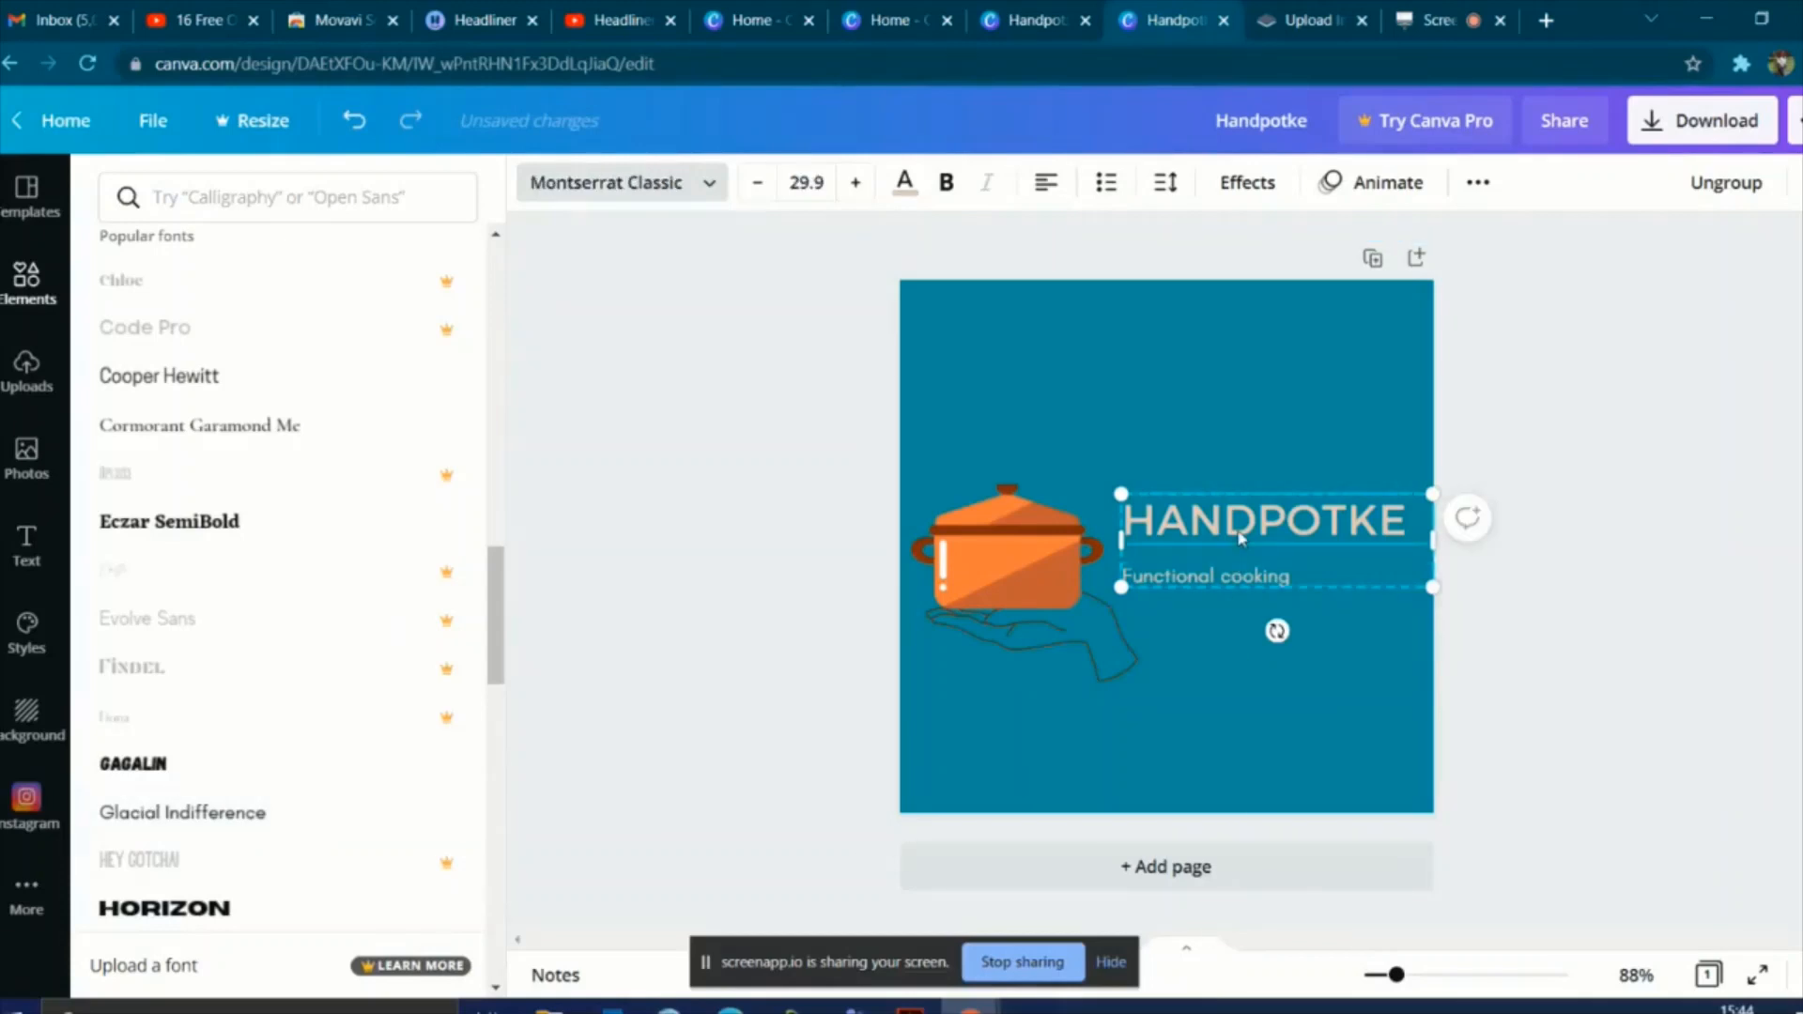
left_click(647, 190)
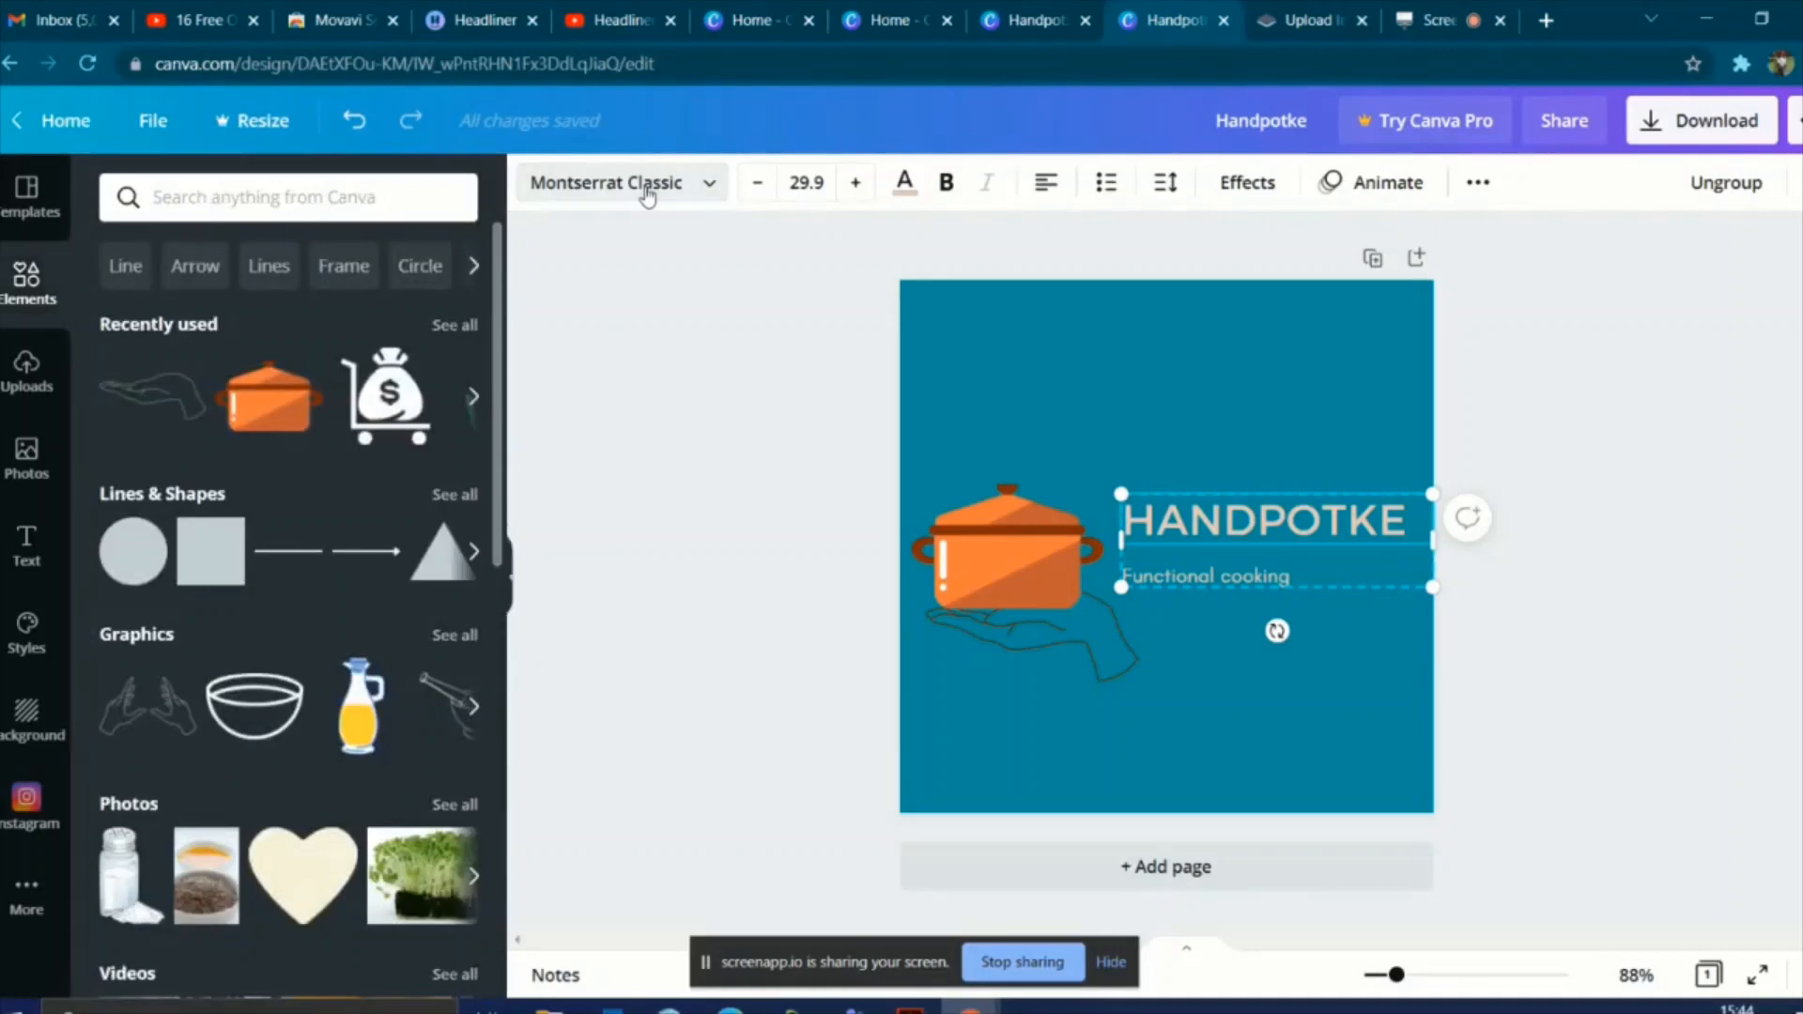
left_click(1133, 352)
Step: Set the font of the "Functional cooking" tagline to Anonymous Pro after trying Cooper Hewitt
left_click(1211, 582)
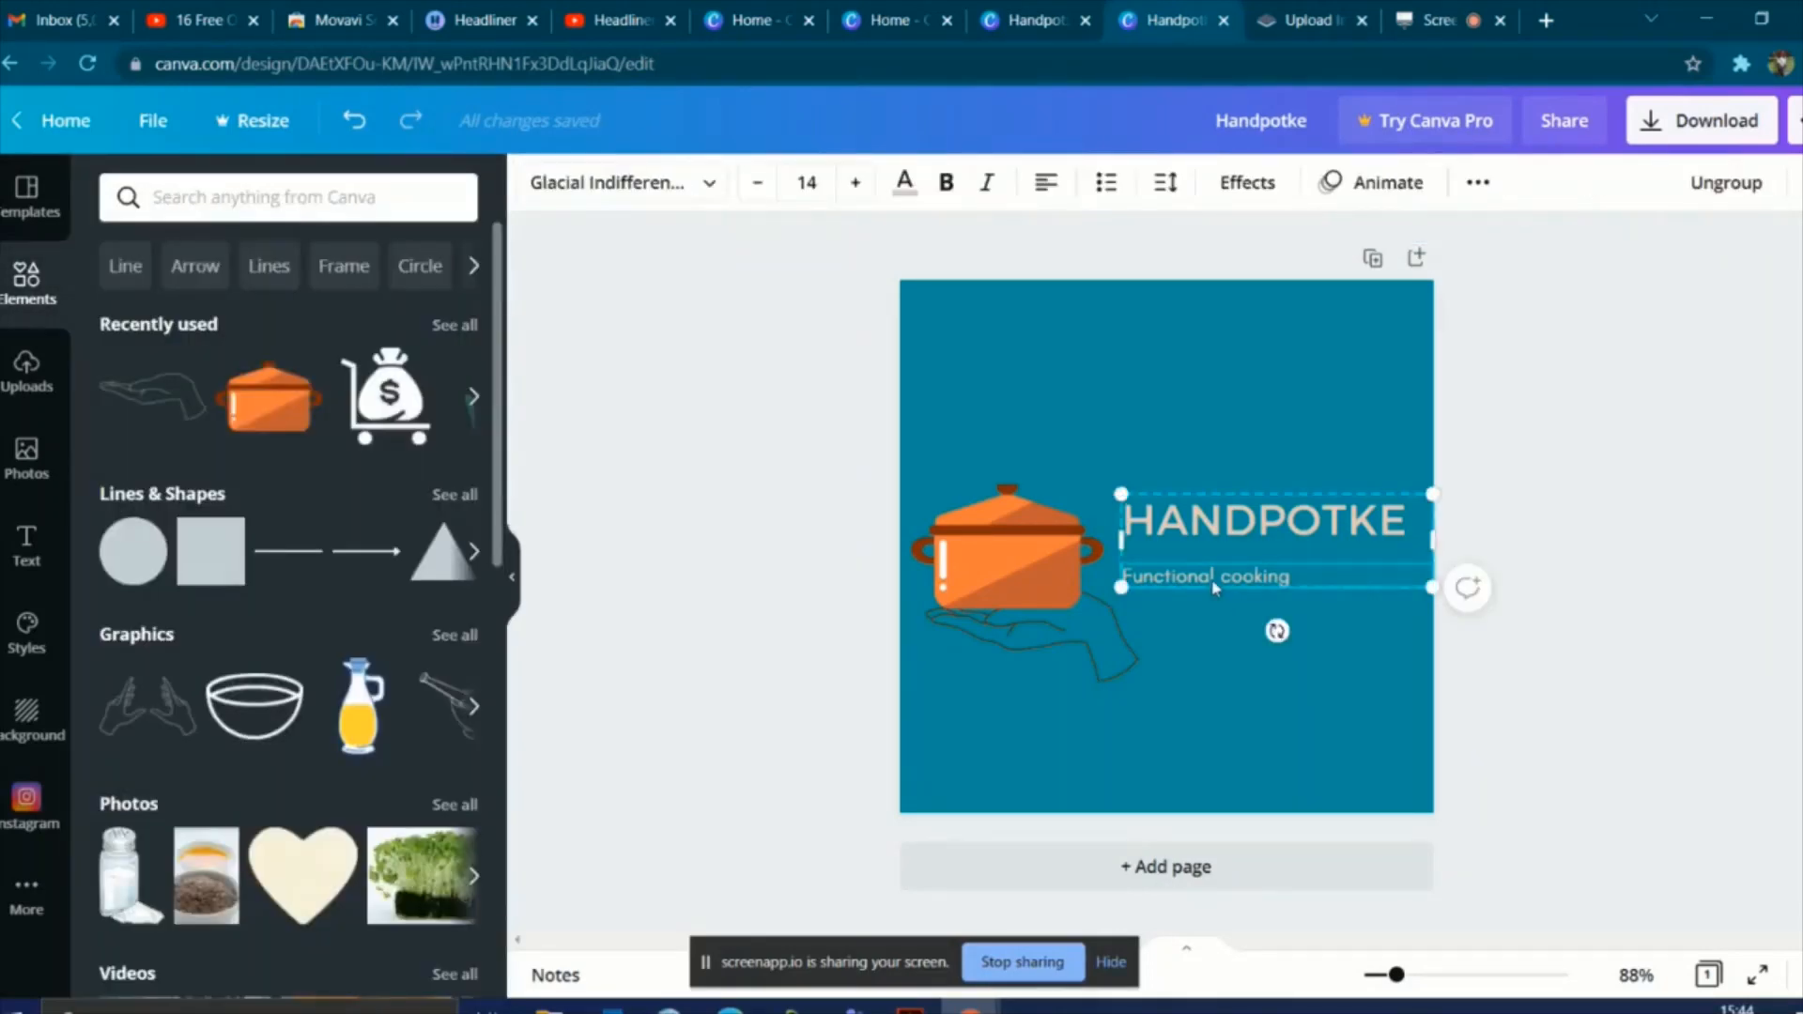
left_click(604, 189)
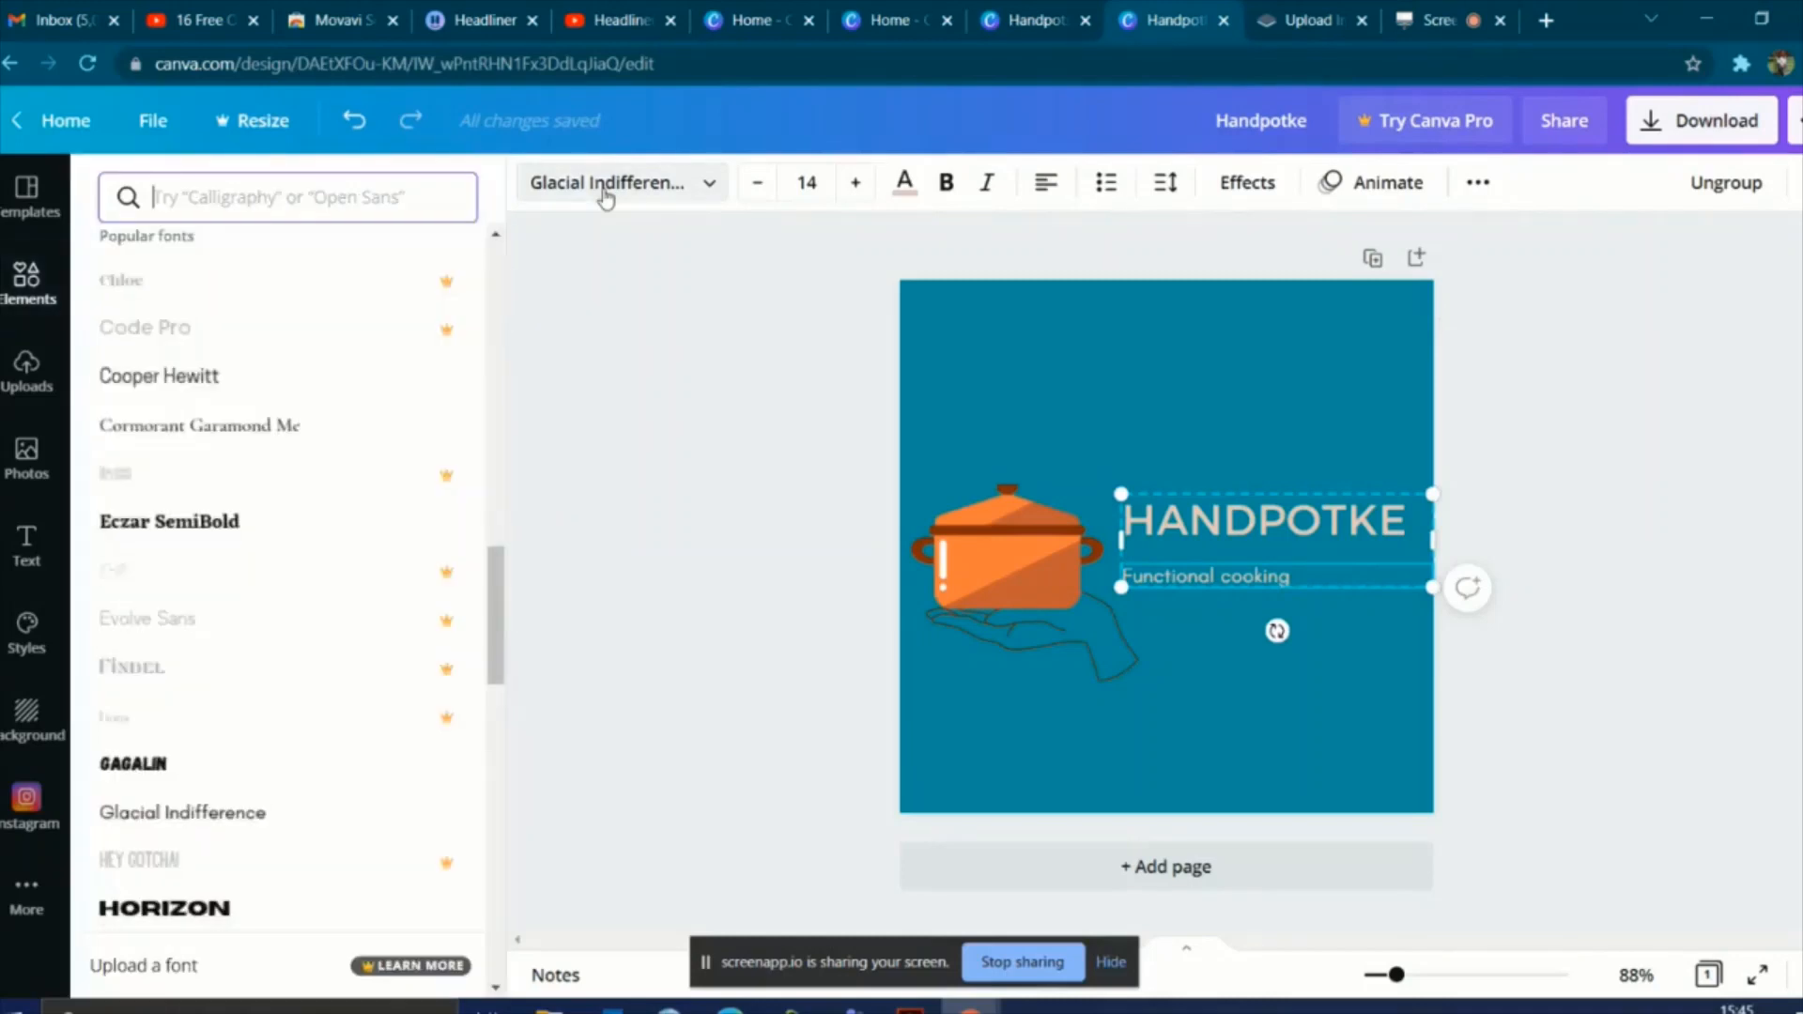
left_click_drag(492, 554, 470, 255)
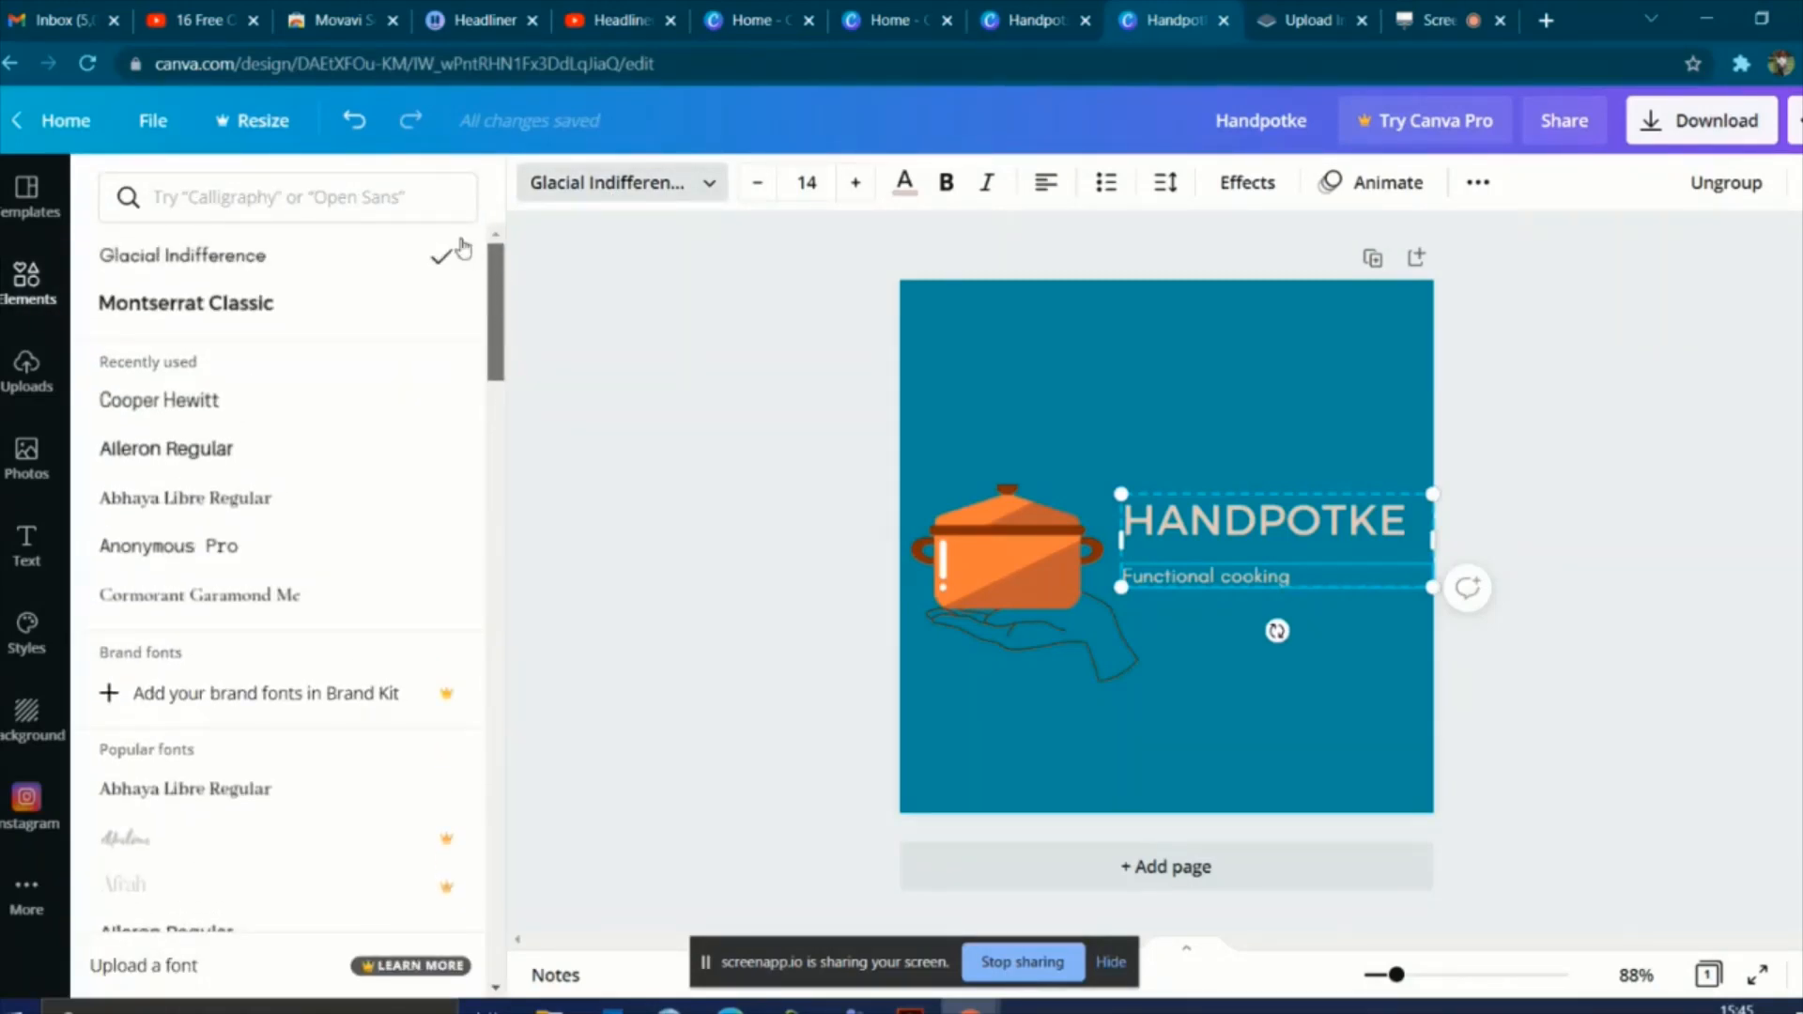
left_click(270, 411)
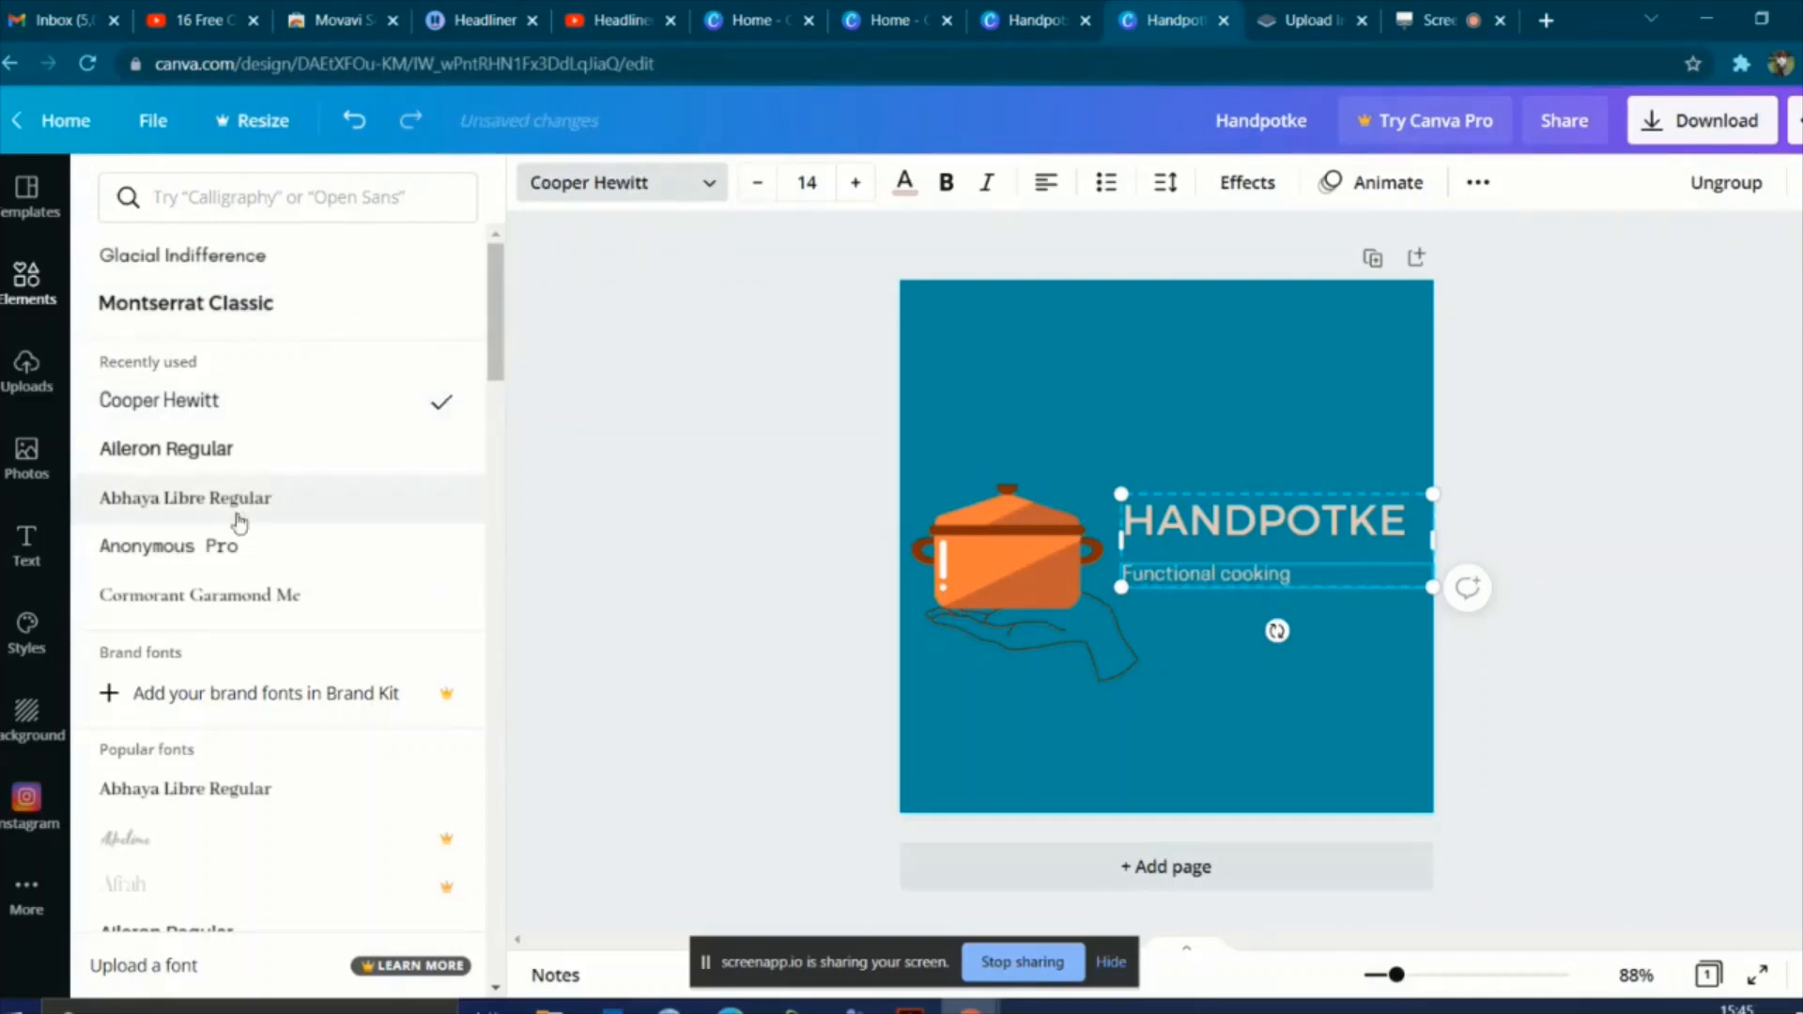
left_click(232, 552)
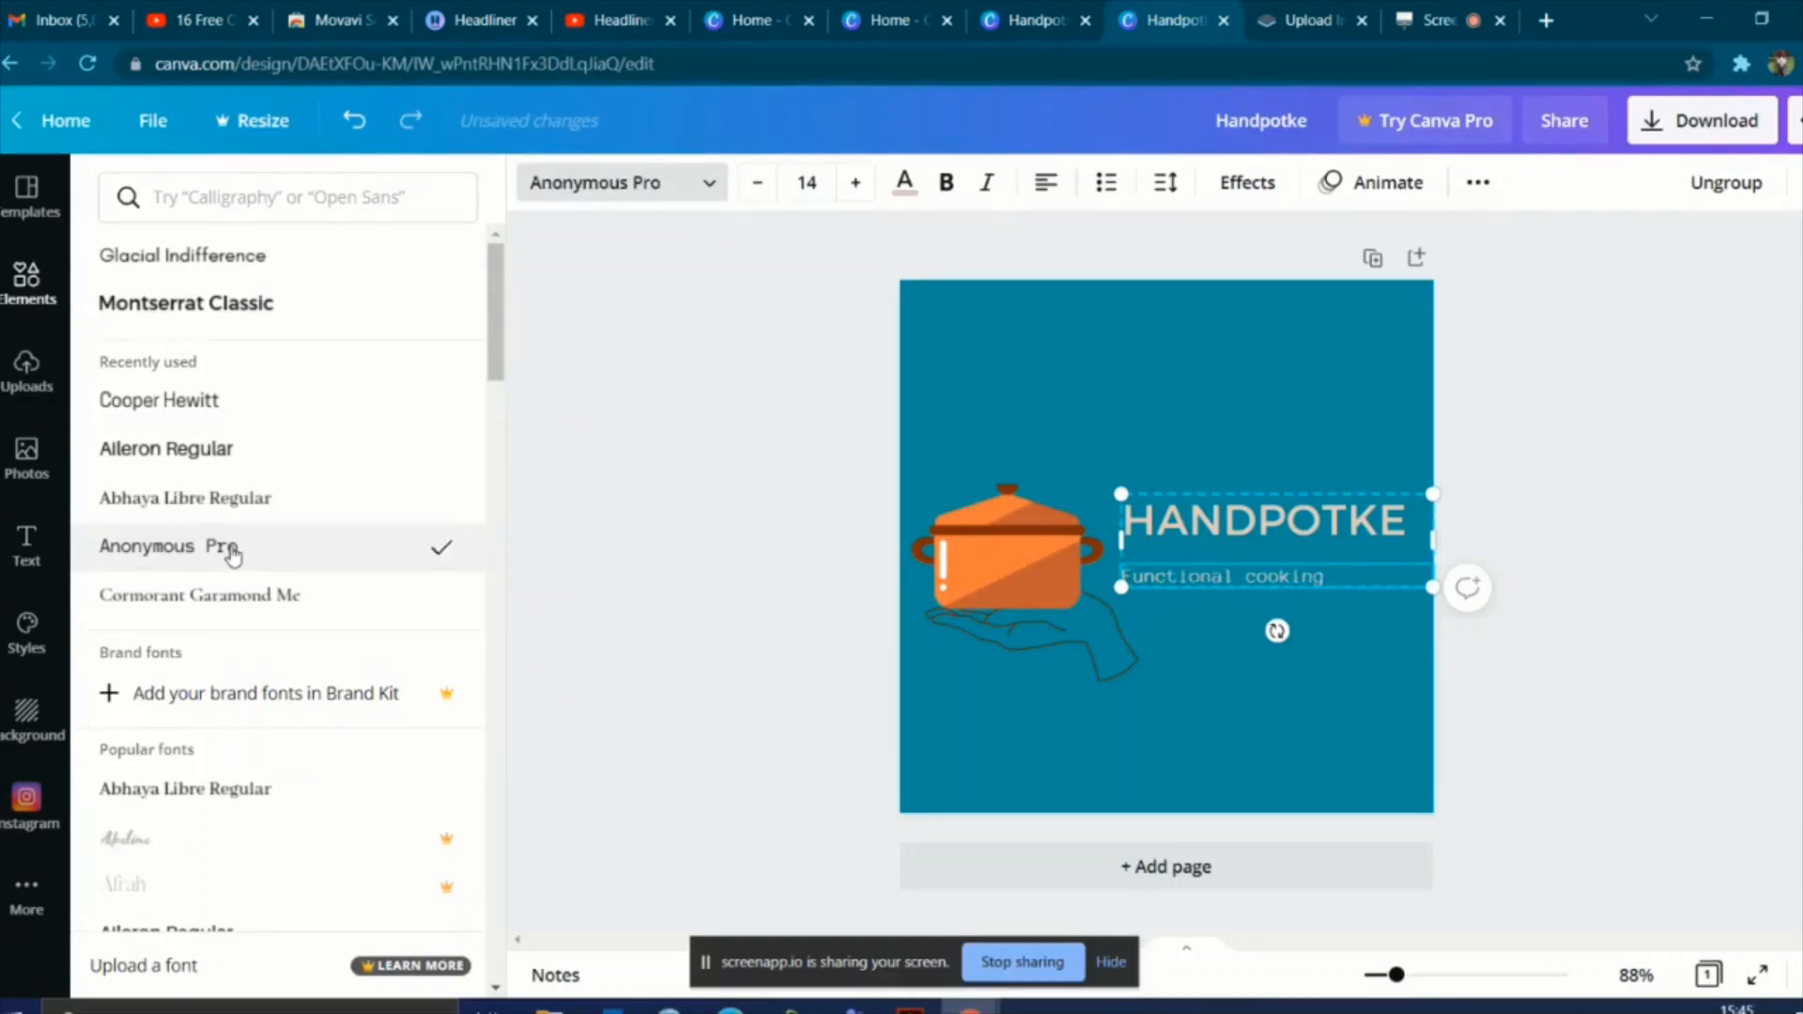
left_click(1159, 734)
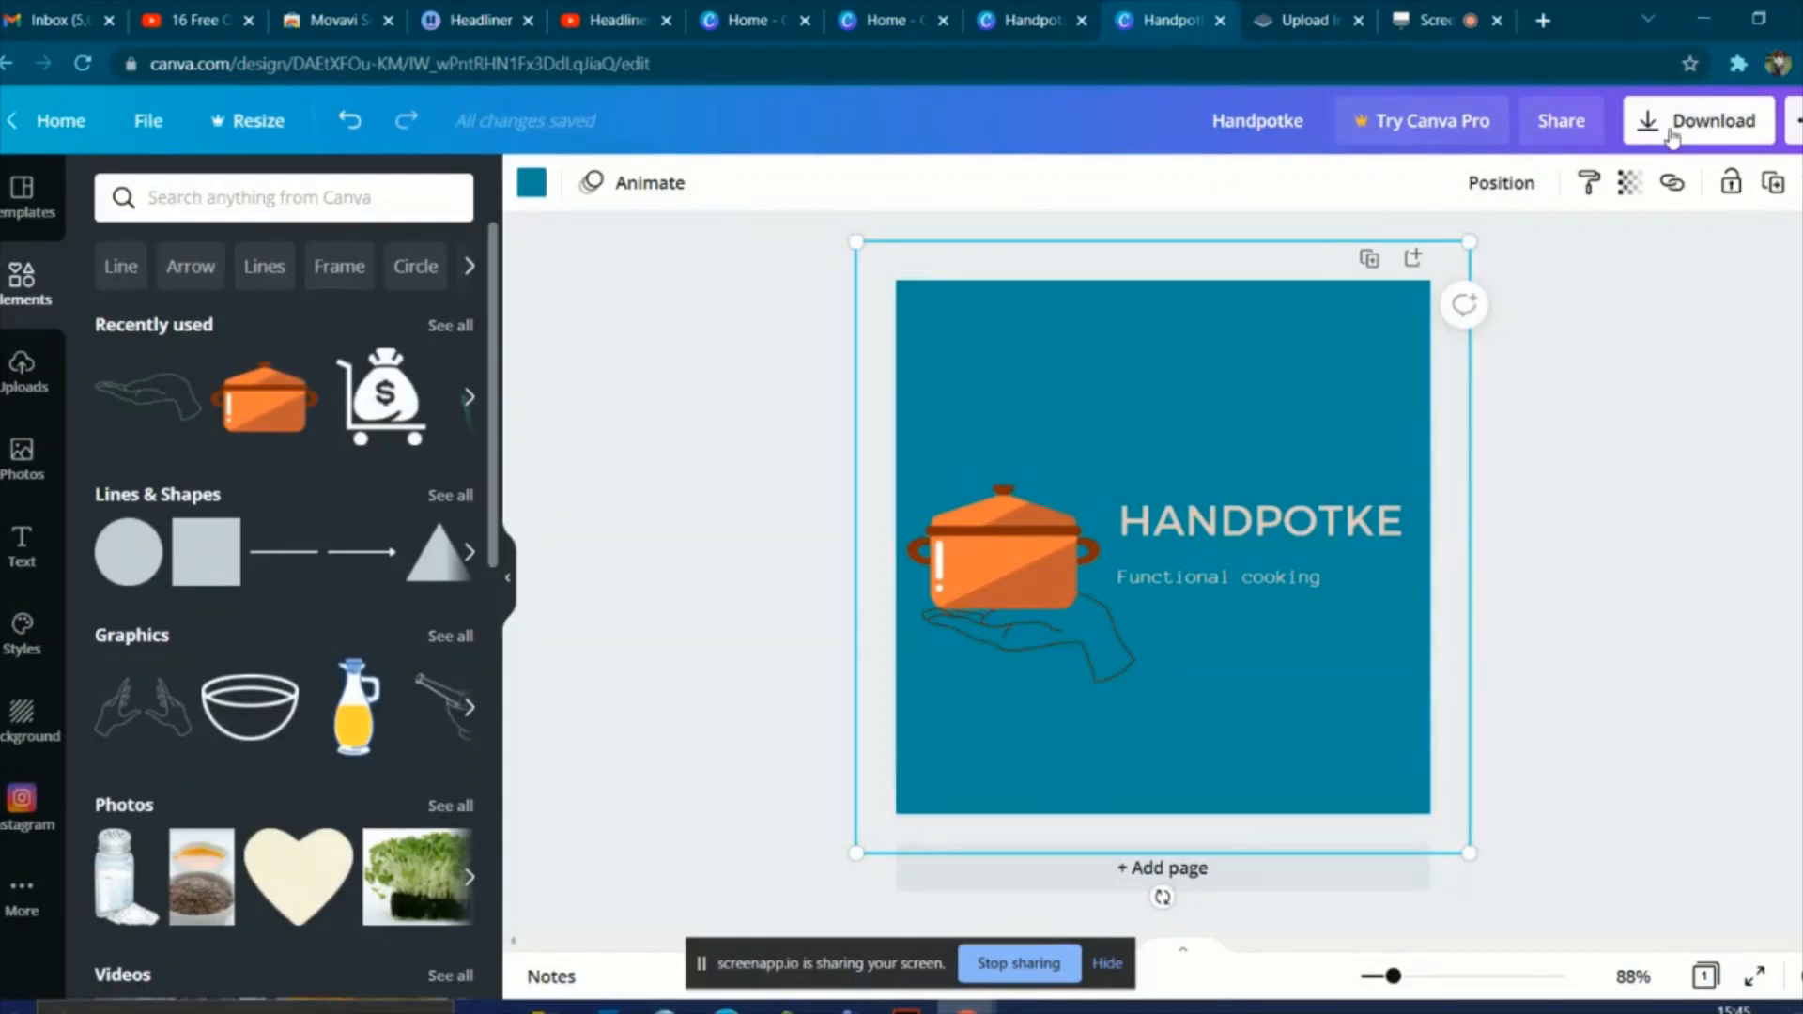
Step: Download the finished HANDPOTKE logo as a PNG file with the default download settings
left_click(1630, 185)
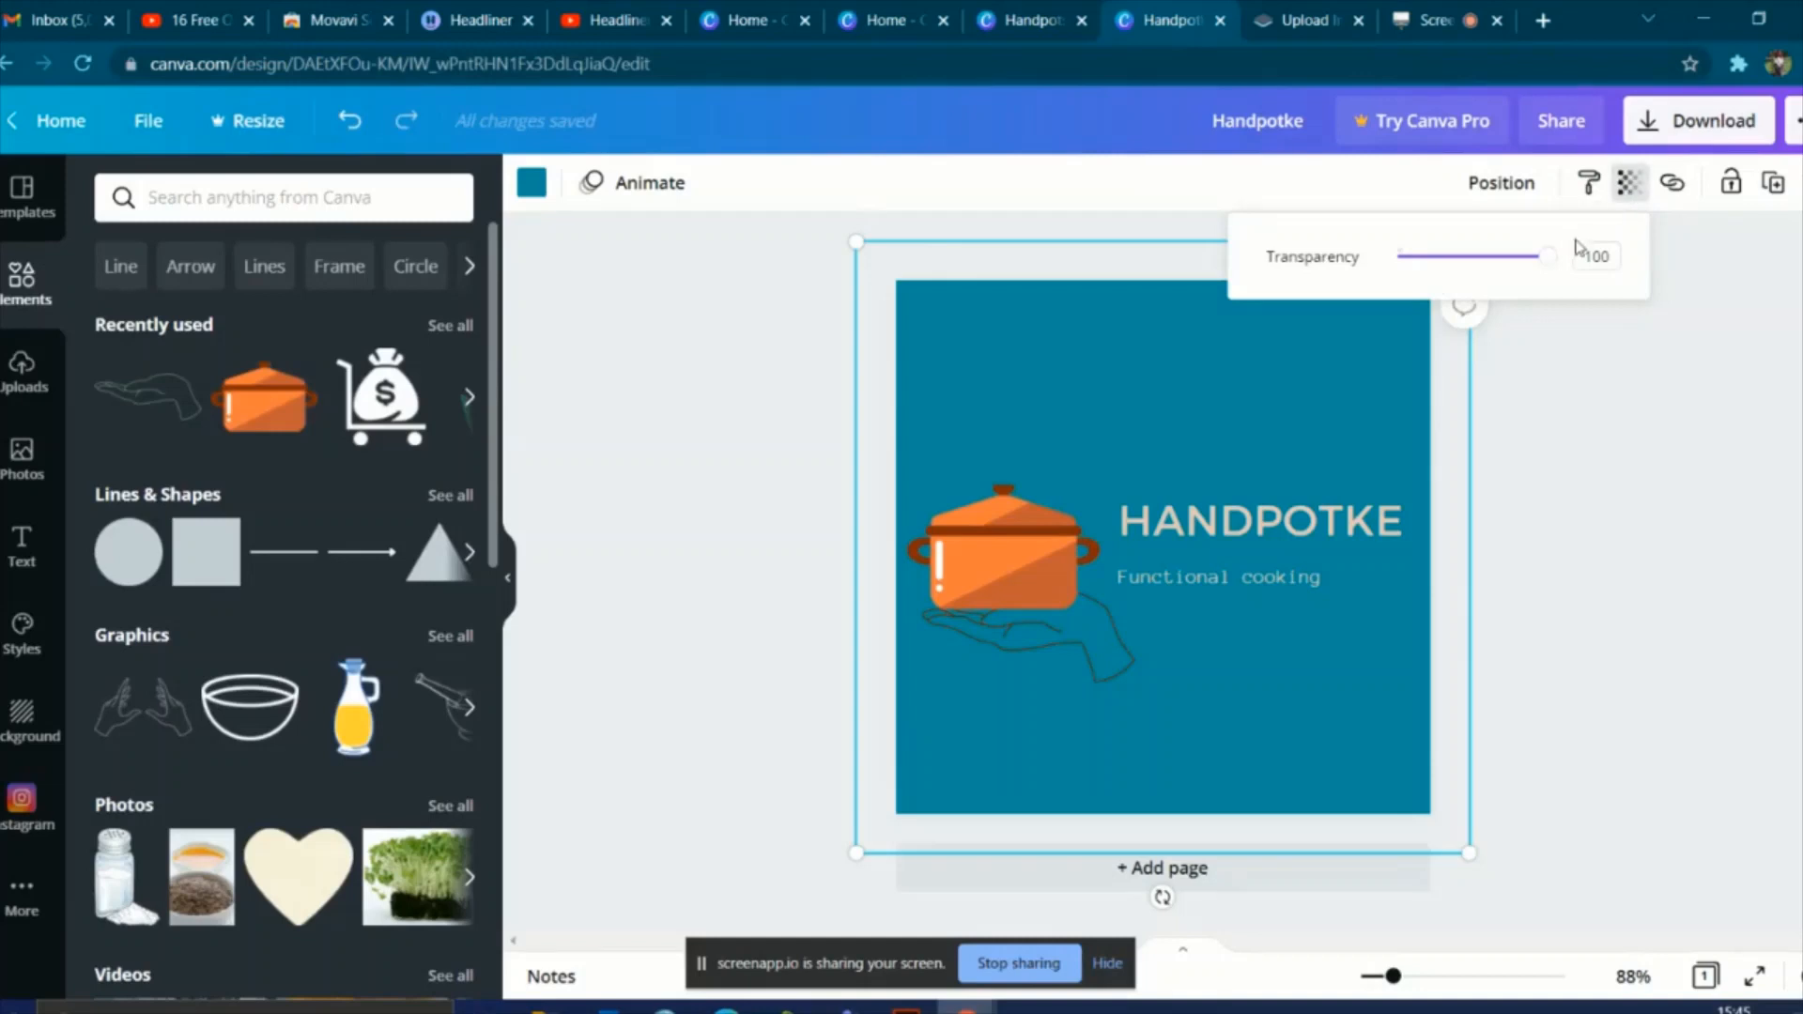
left_click(1675, 141)
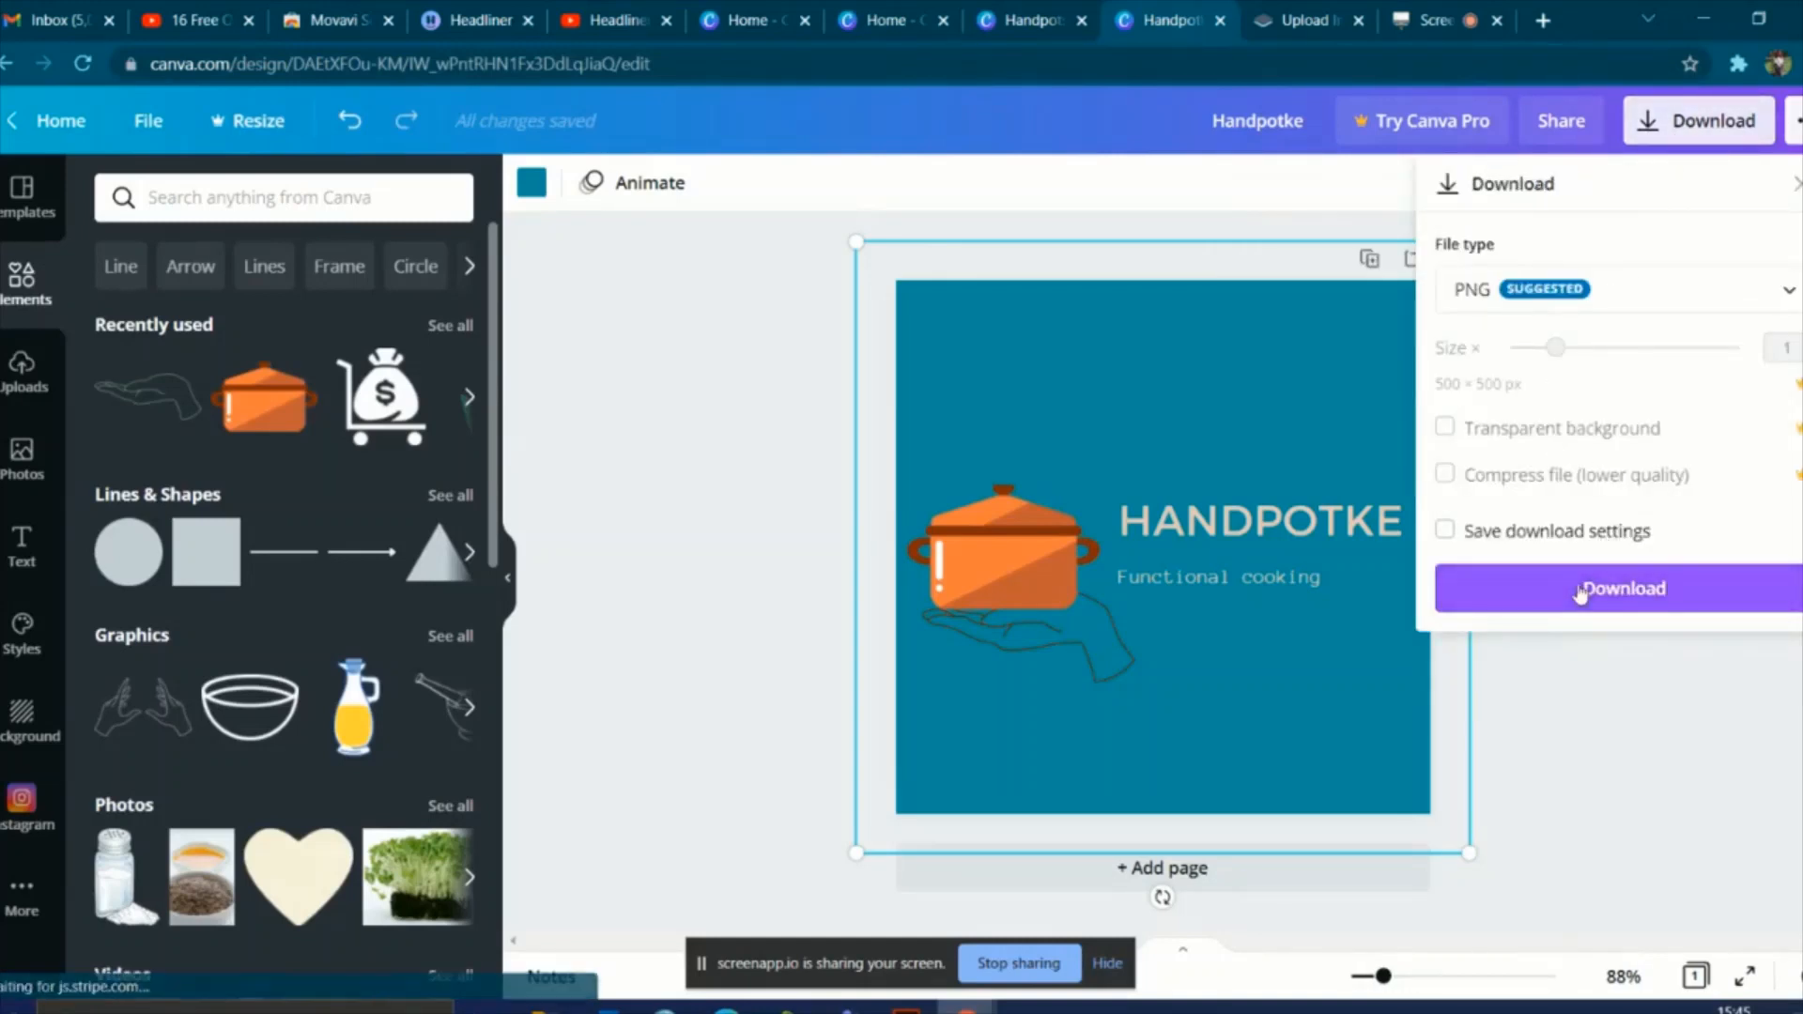
left_click(1583, 590)
Step: Switch to remove.bg, upload Handpotke.png to remove its background, and download the 500 × 500 preview image
left_click(1306, 22)
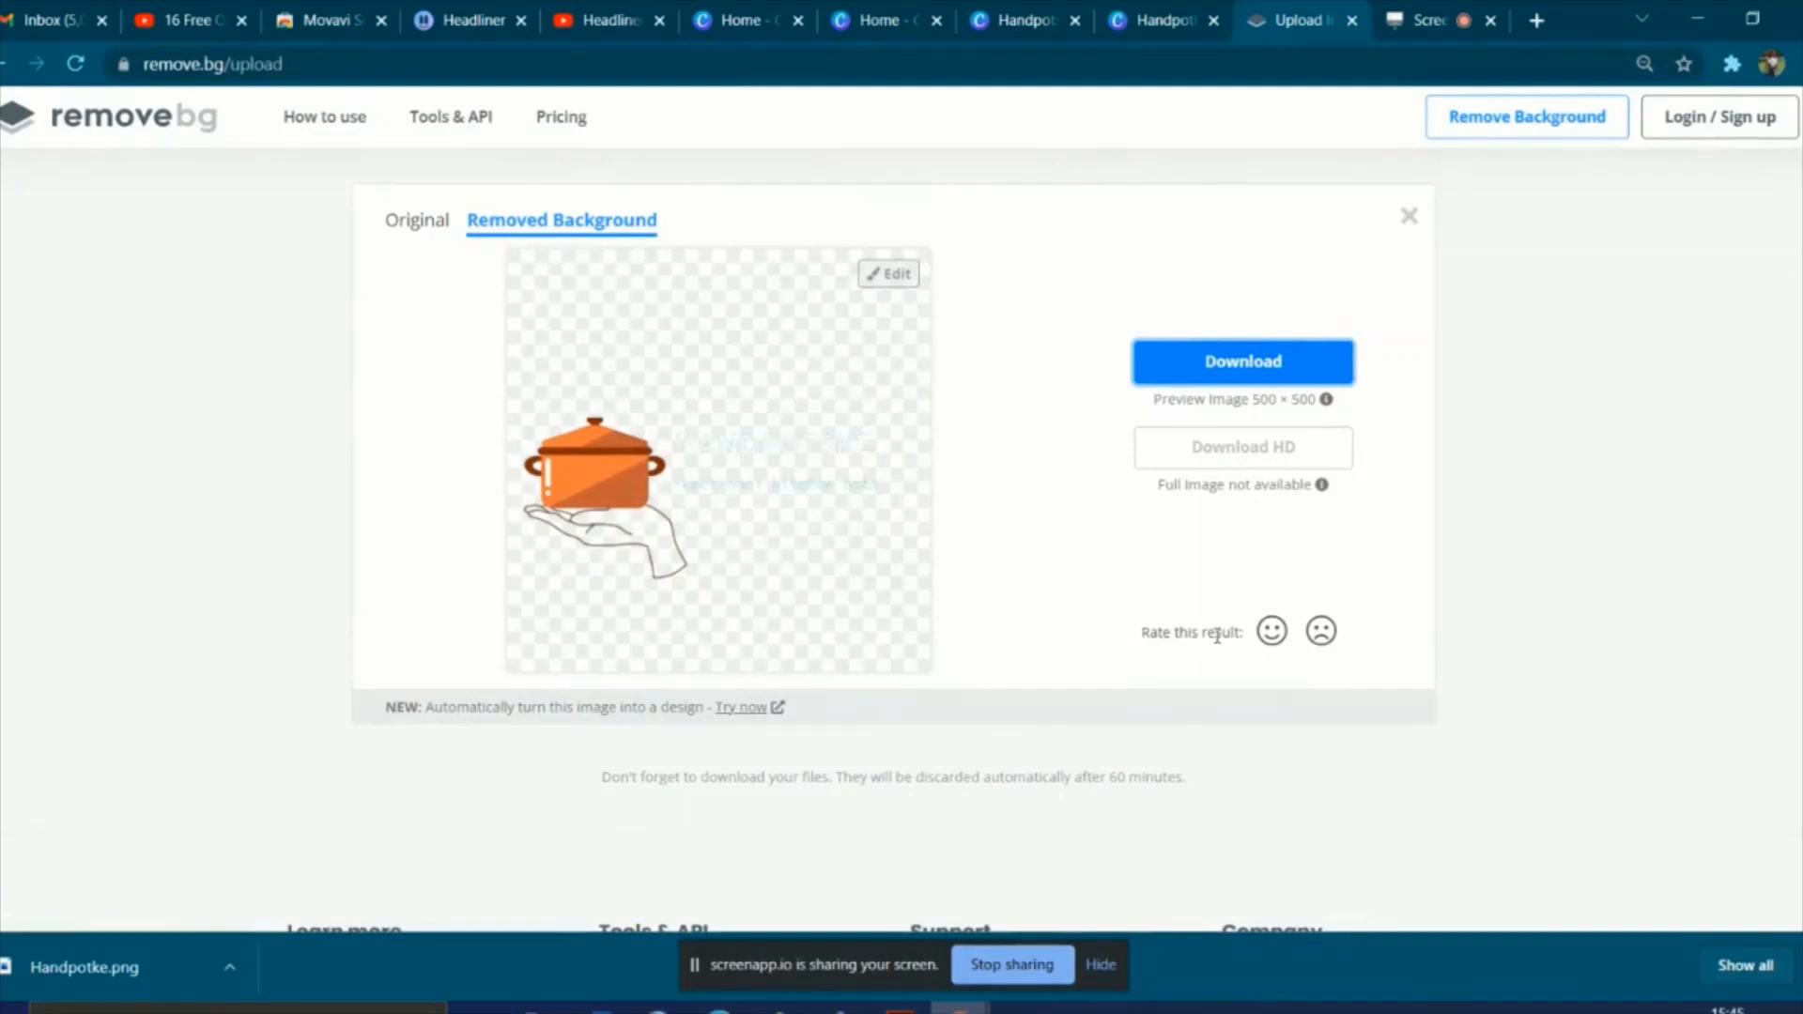
left_click(410, 224)
left_click(410, 224)
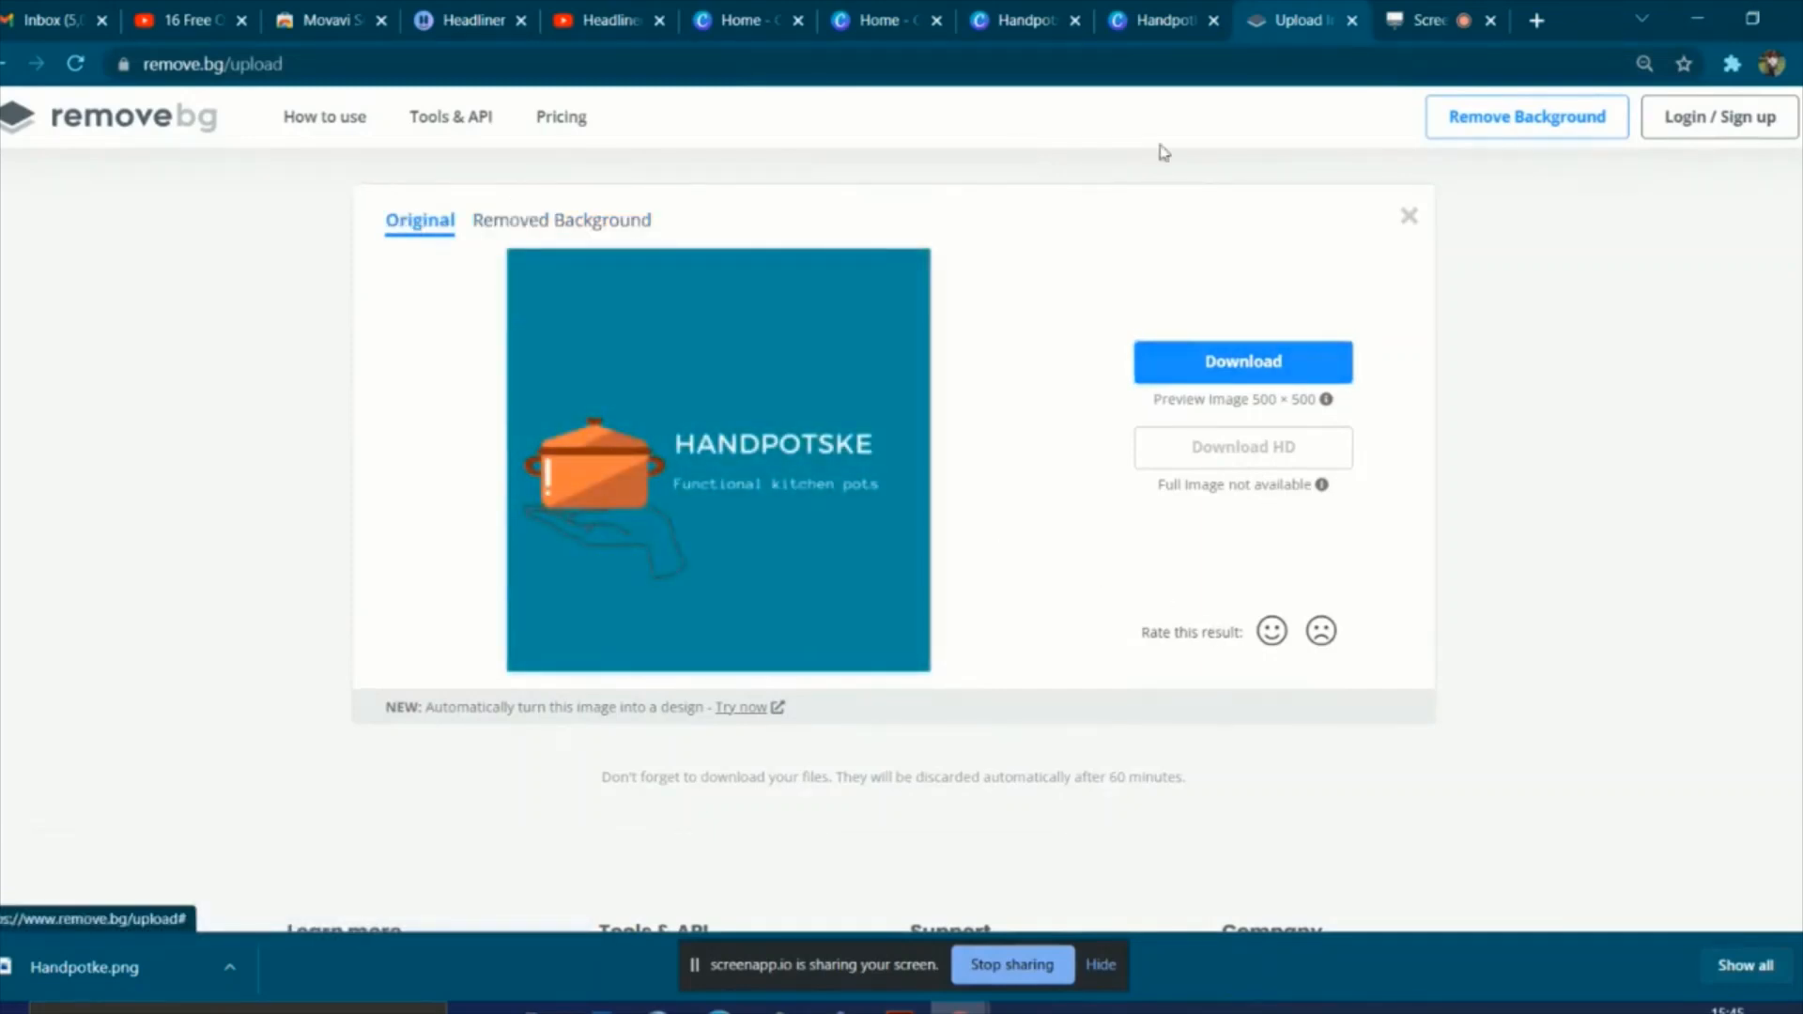
left_click(1501, 131)
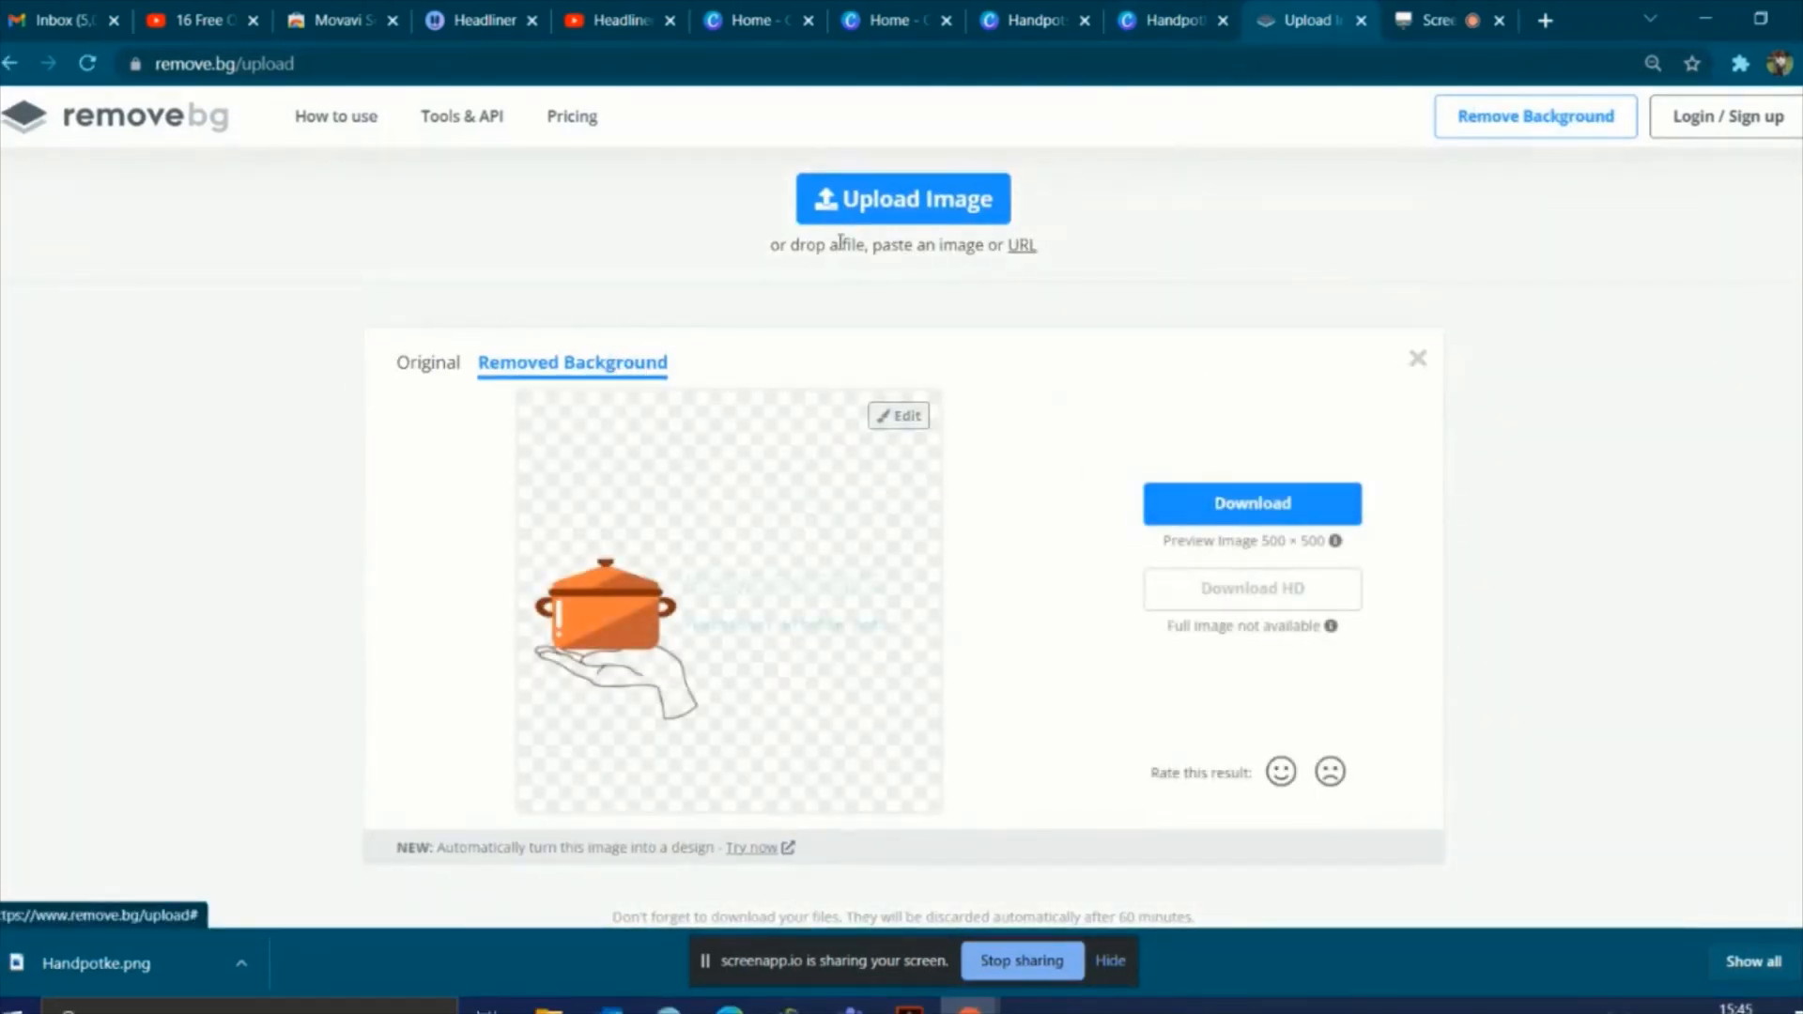
left_click(879, 210)
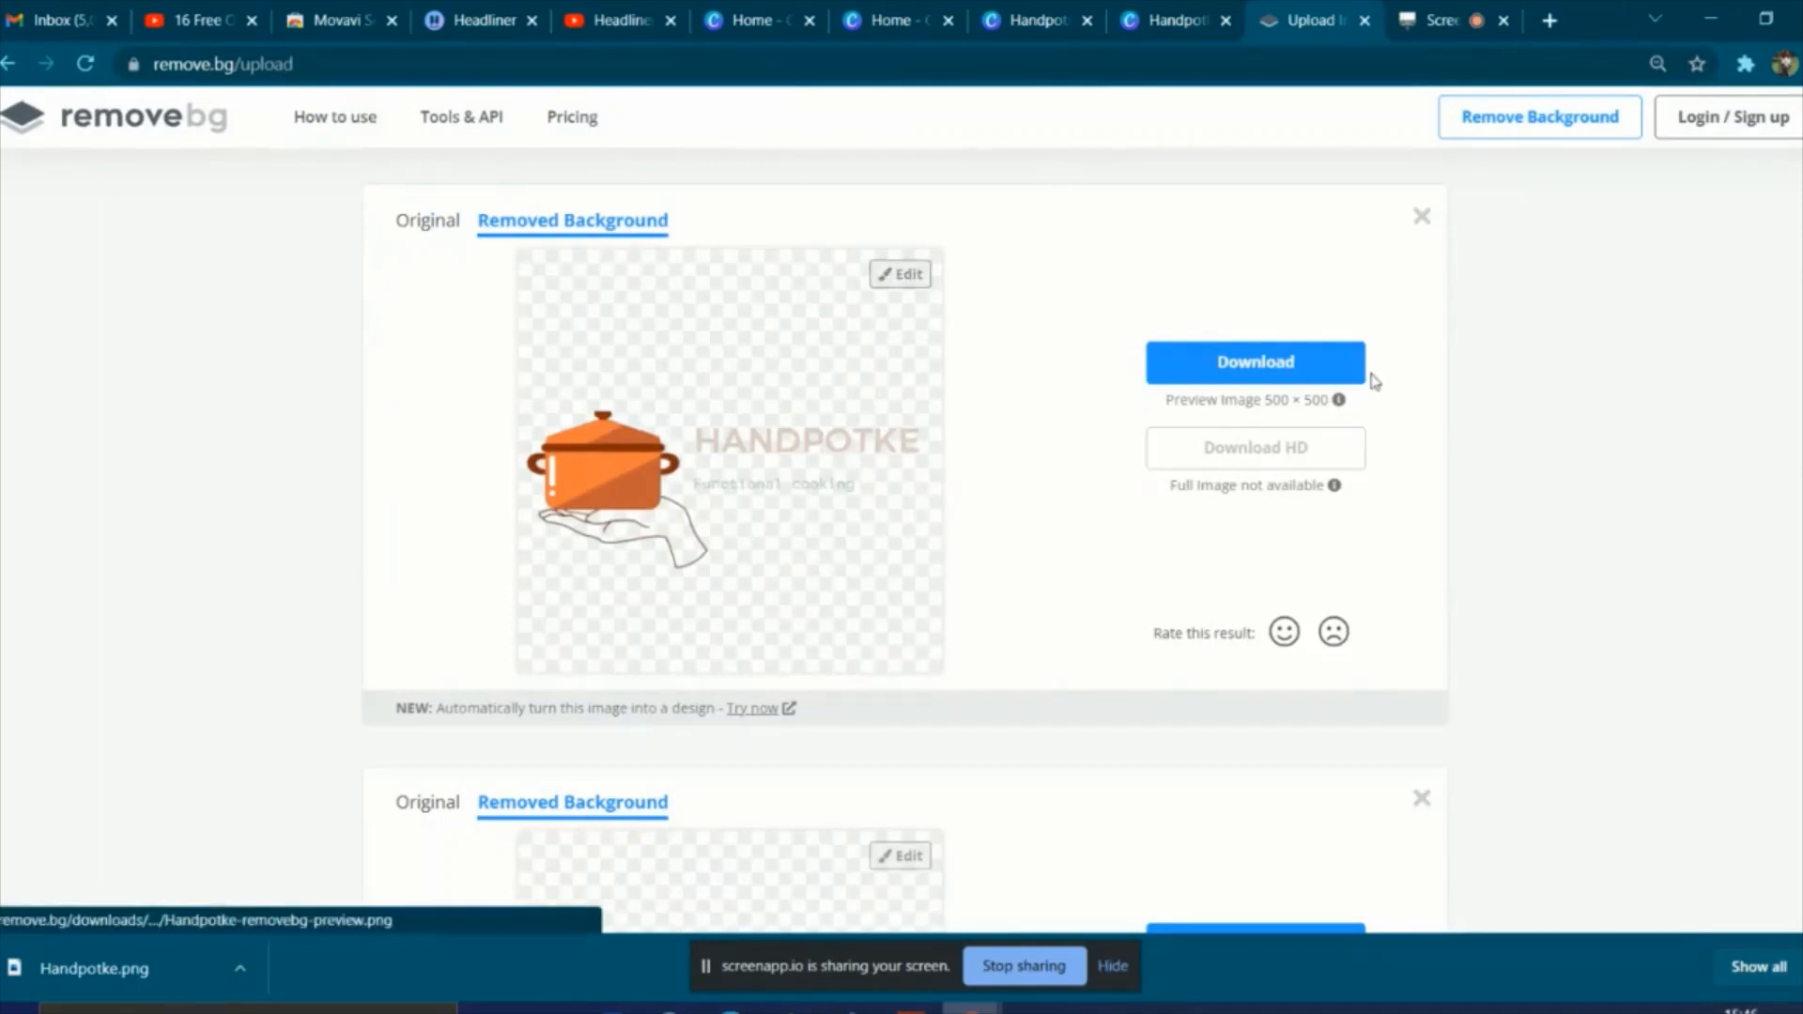
left_click(1297, 374)
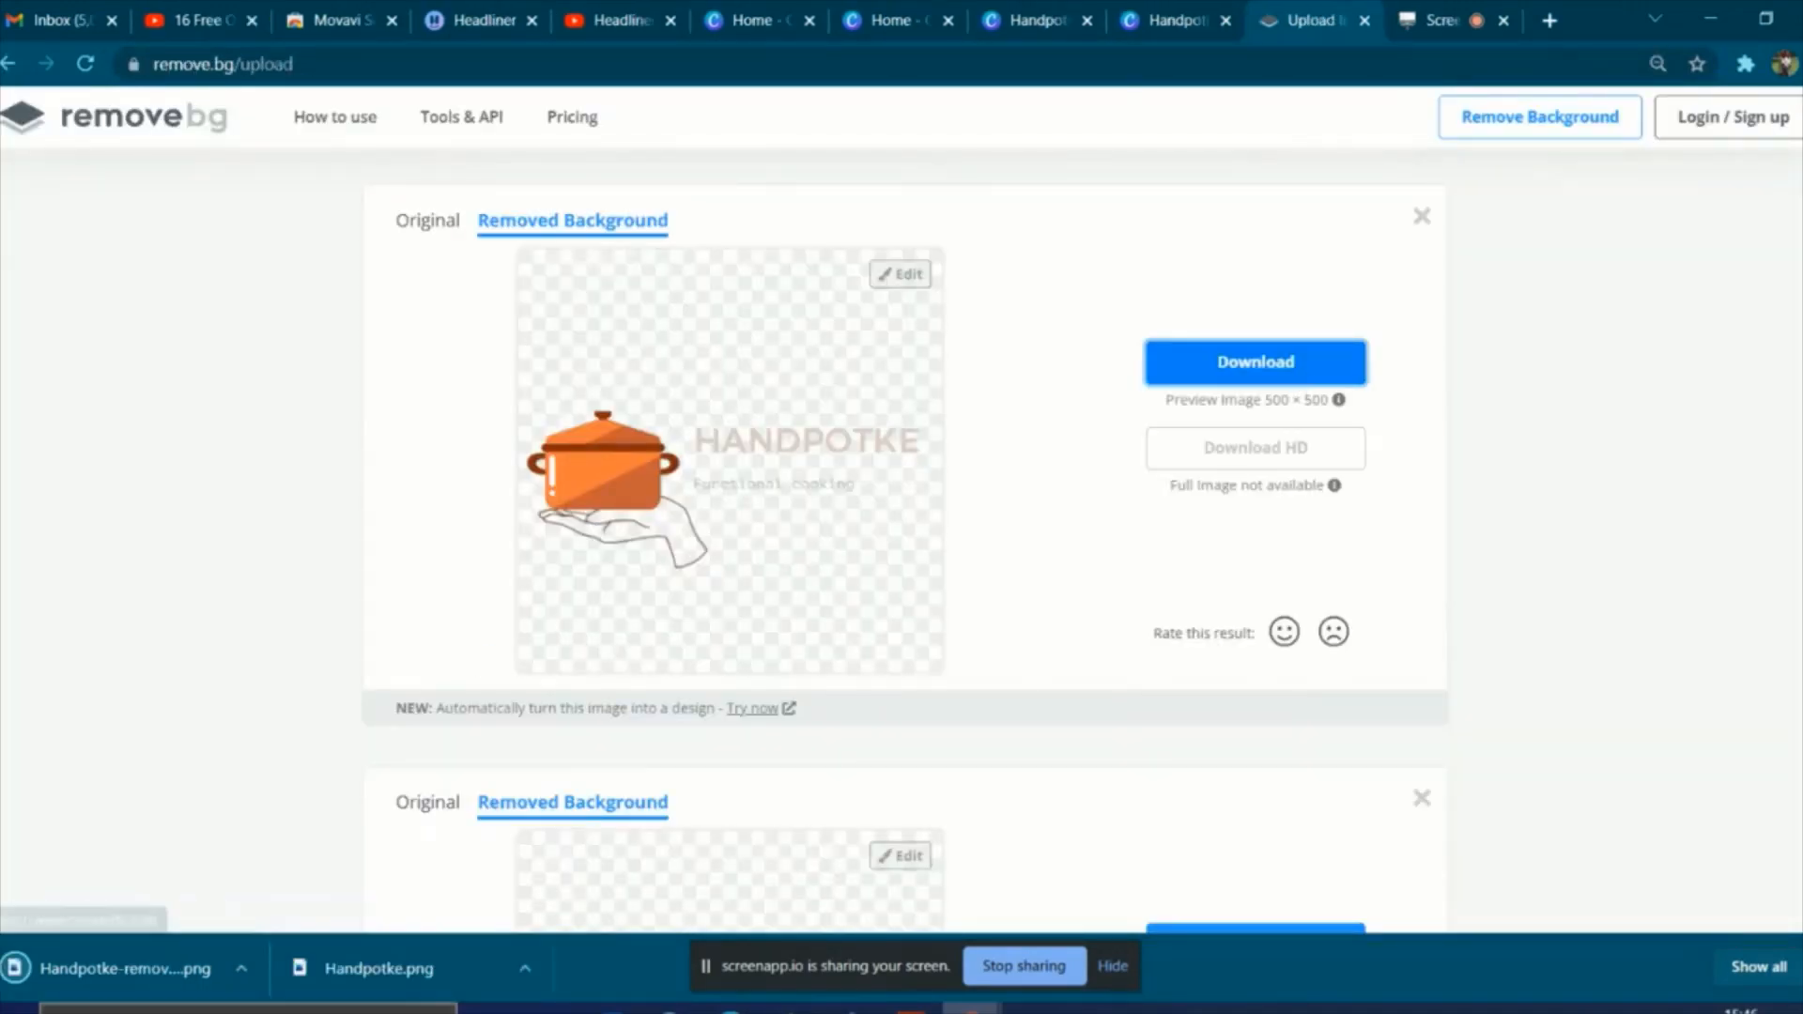
Step: Open the downloaded background-free logo in Photos and compare it with the earlier Handpotske.png version
left_click(56, 968)
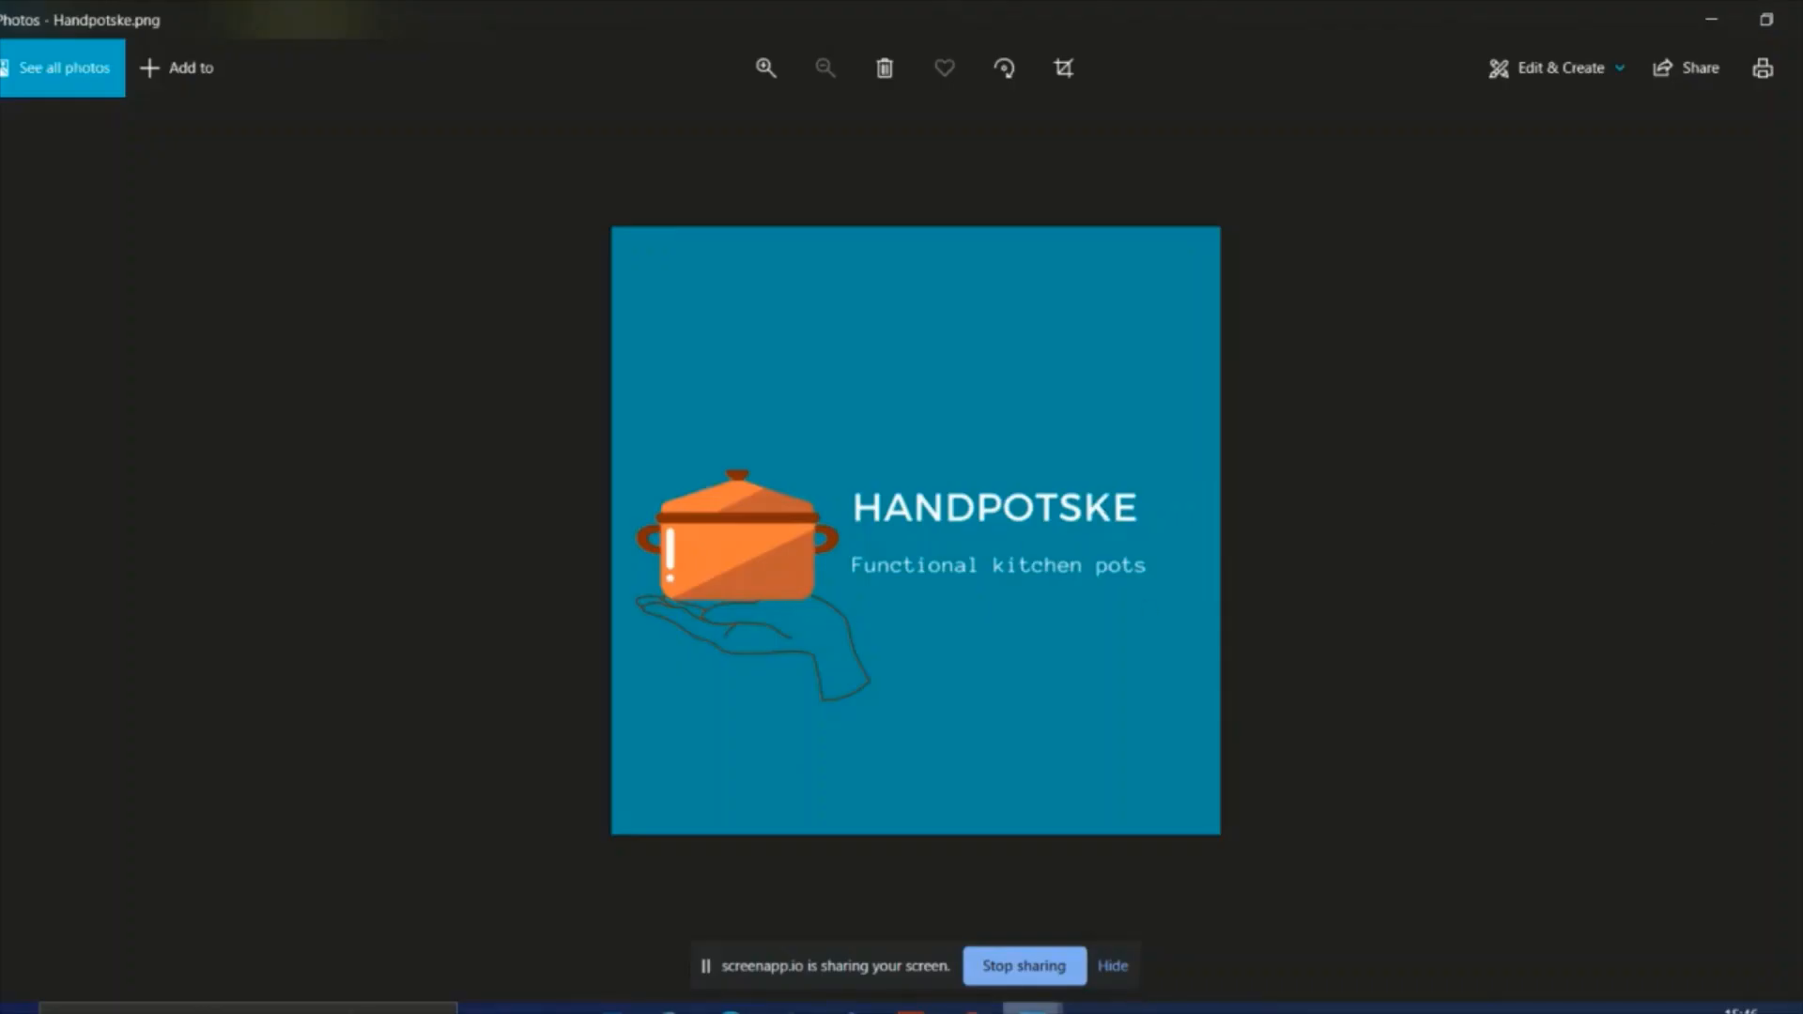
mouse_move(1033, 1009)
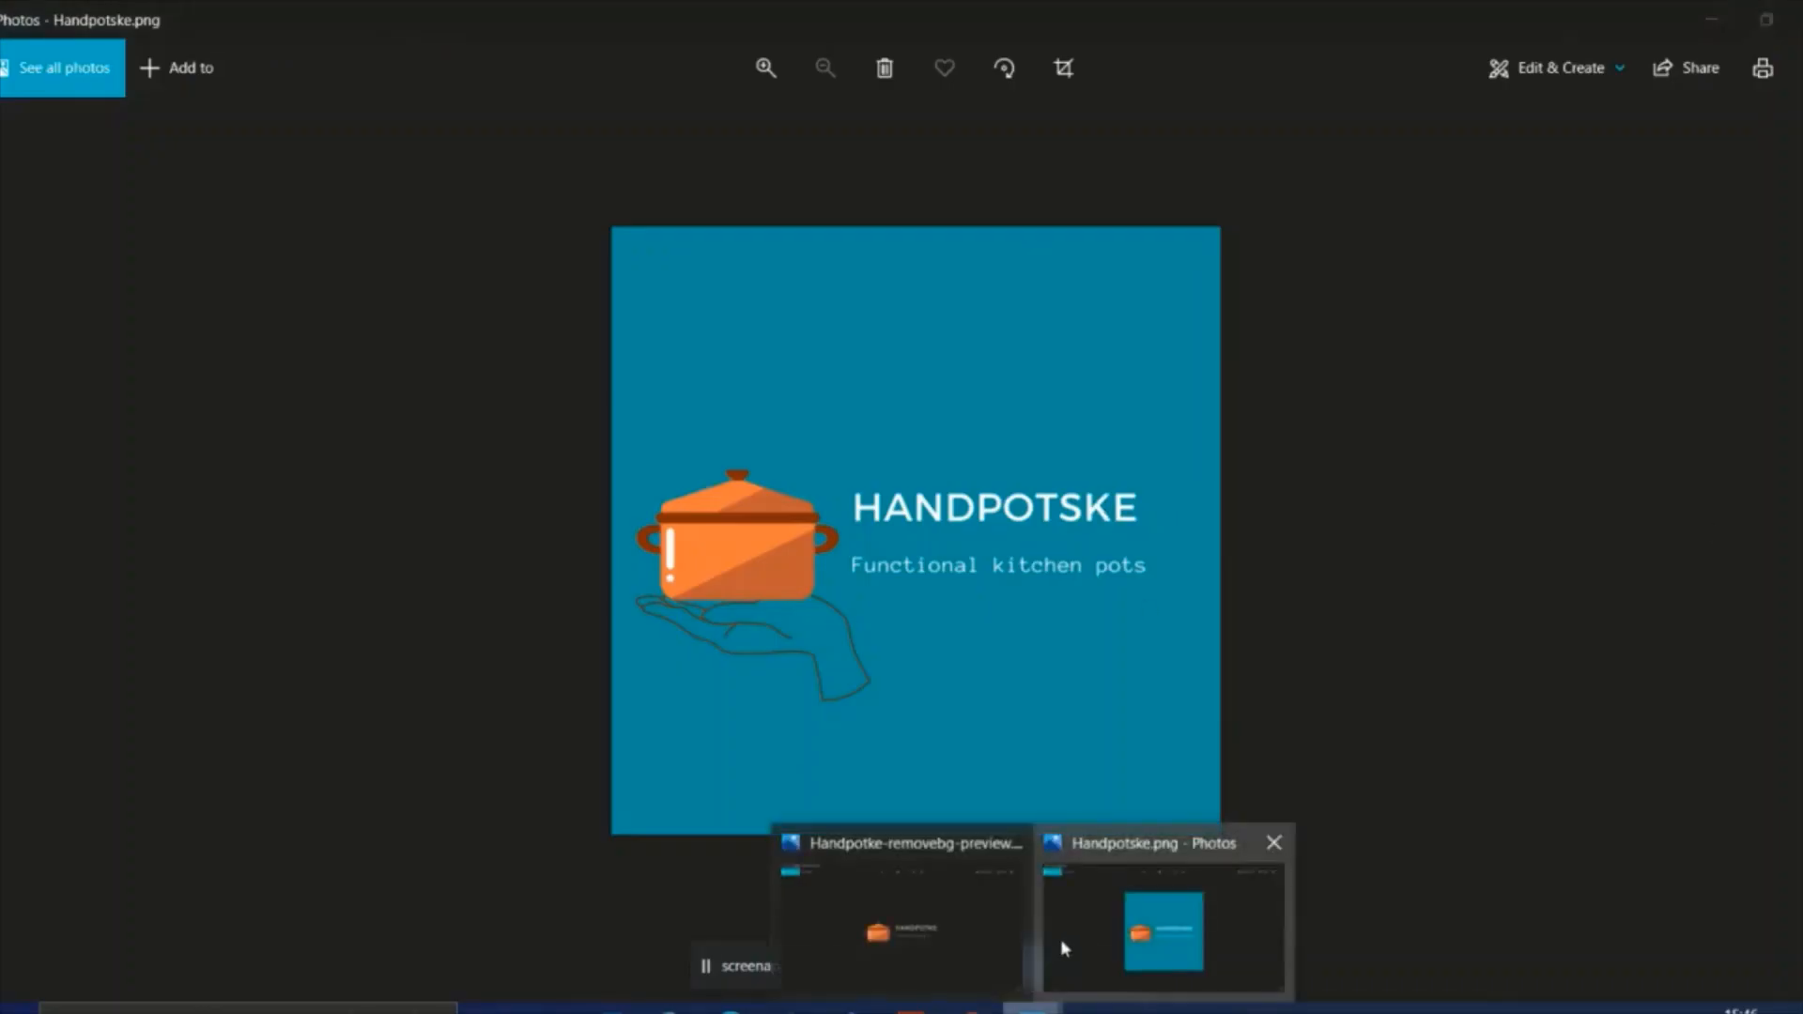
left_click(972, 920)
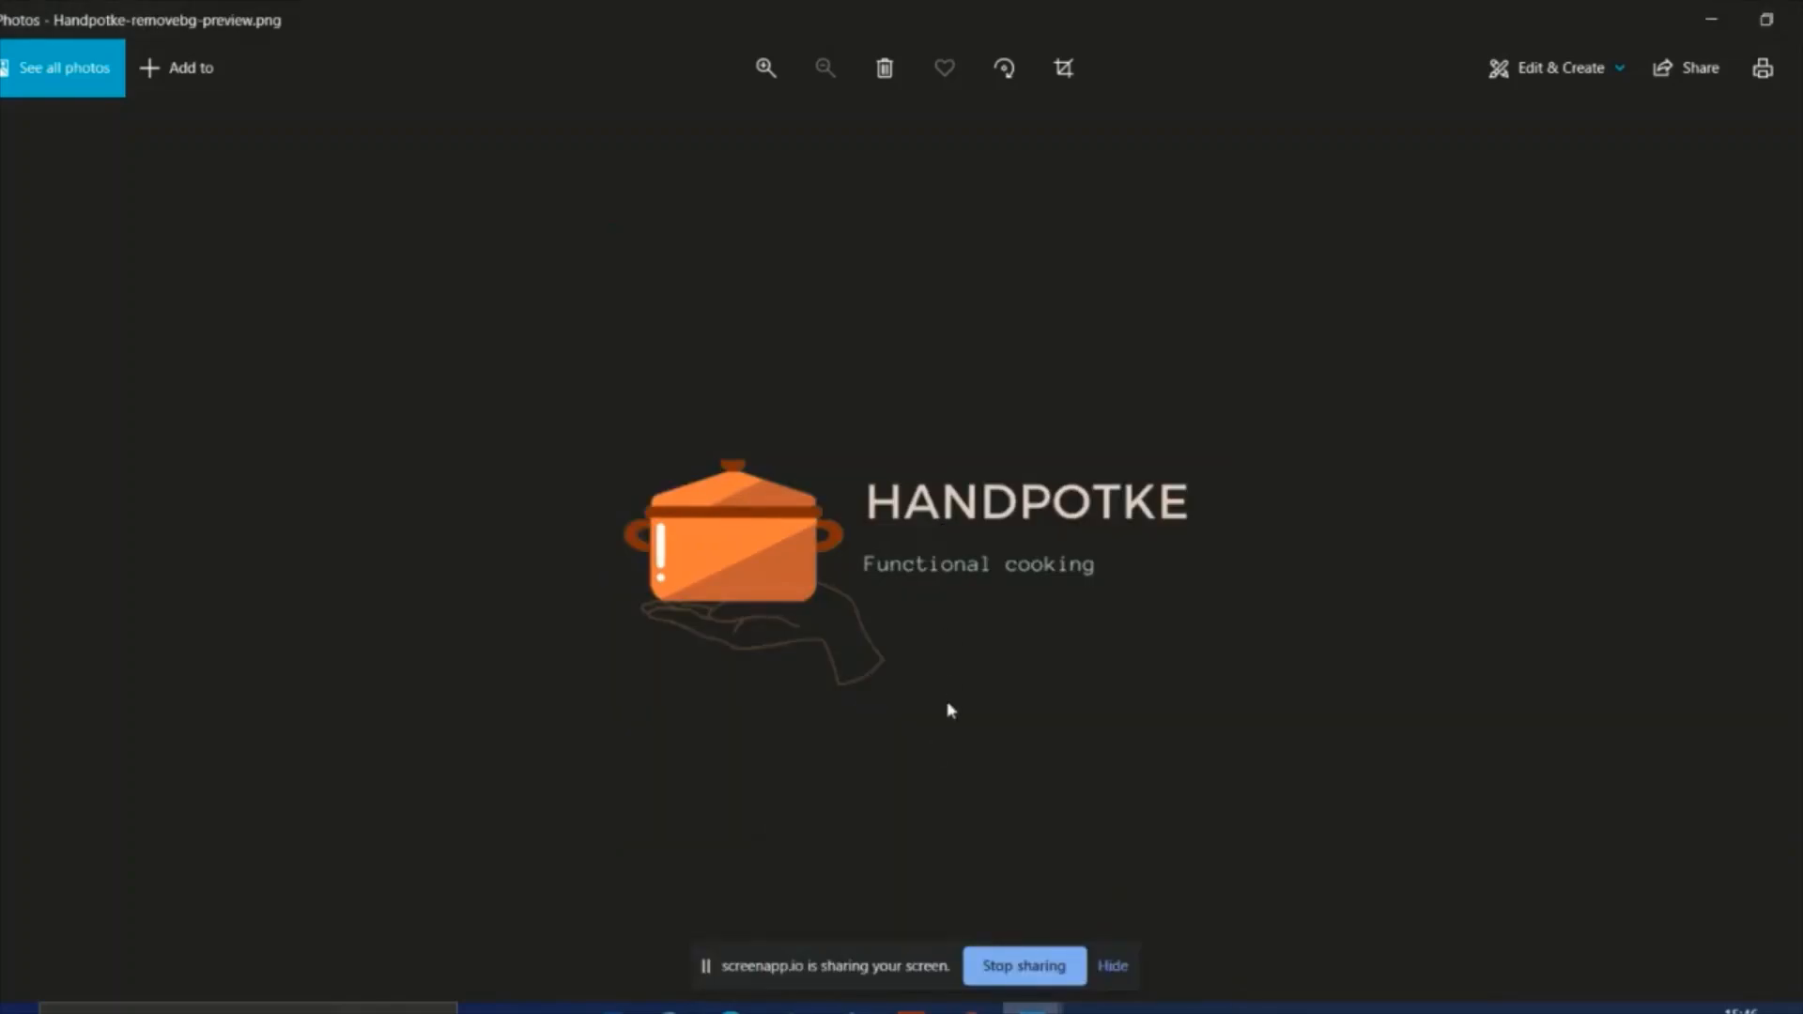
mouse_move(973, 1009)
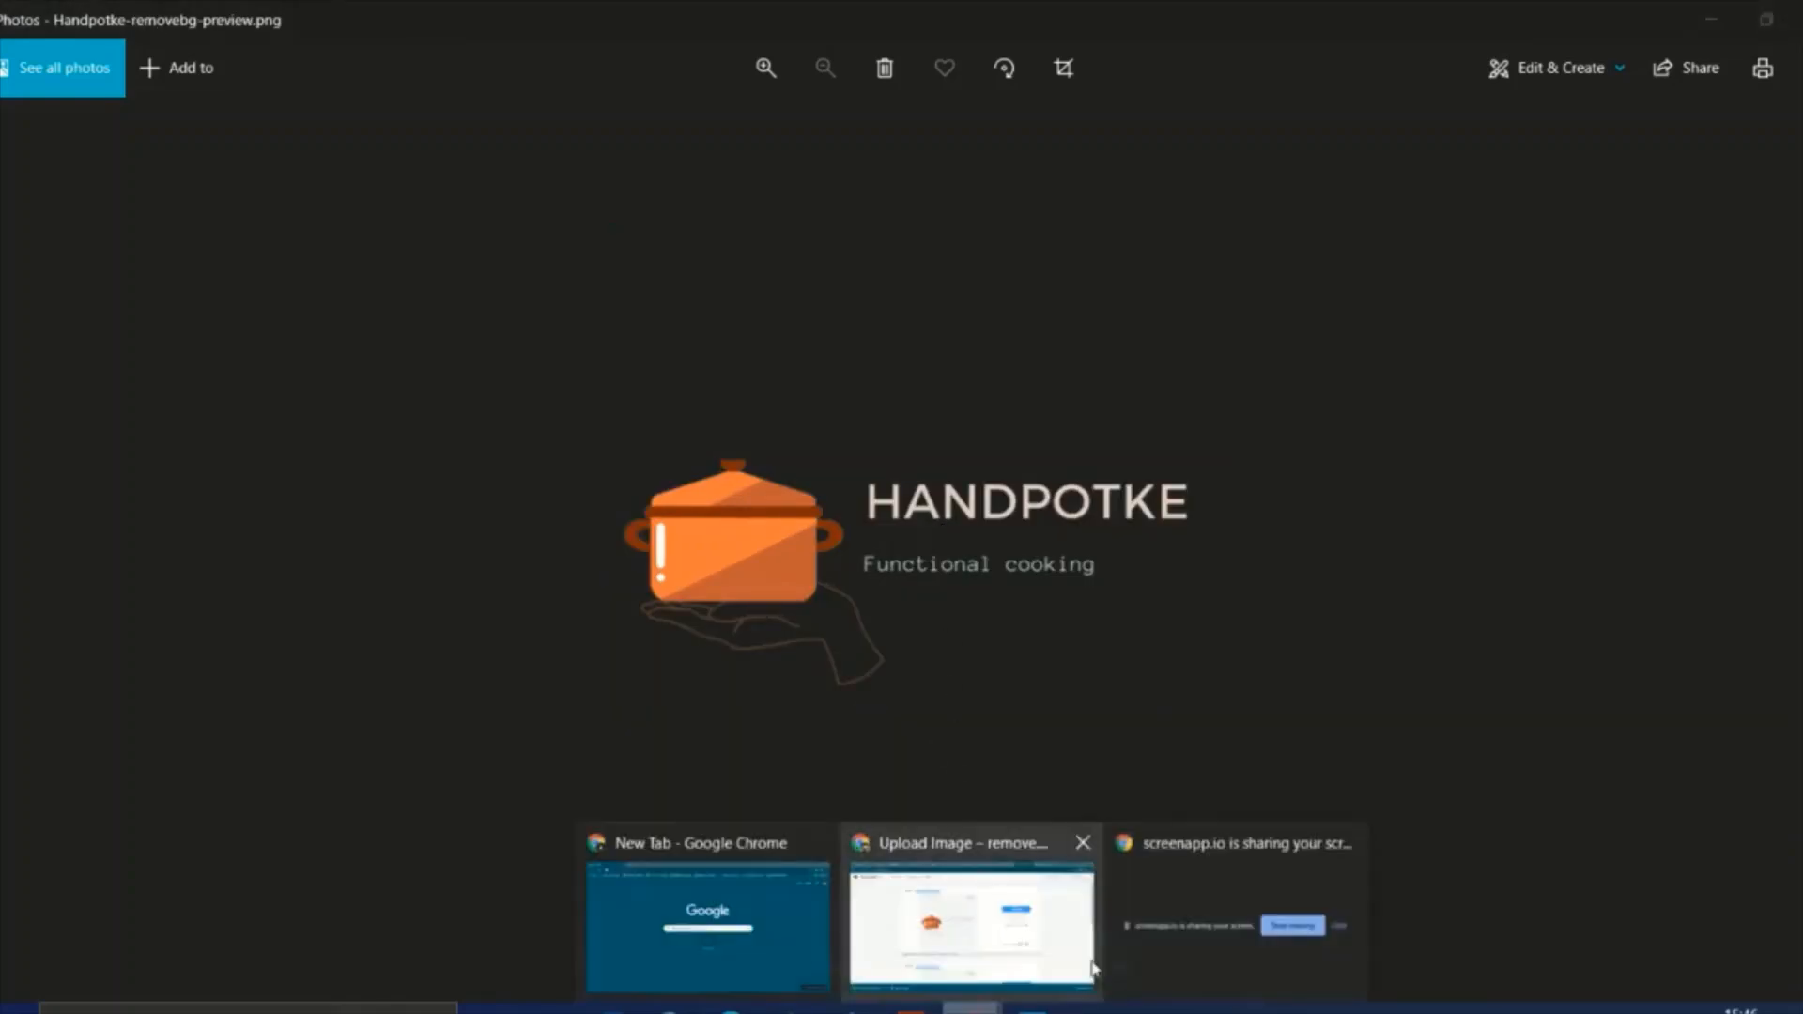
mouse_move(1033, 1009)
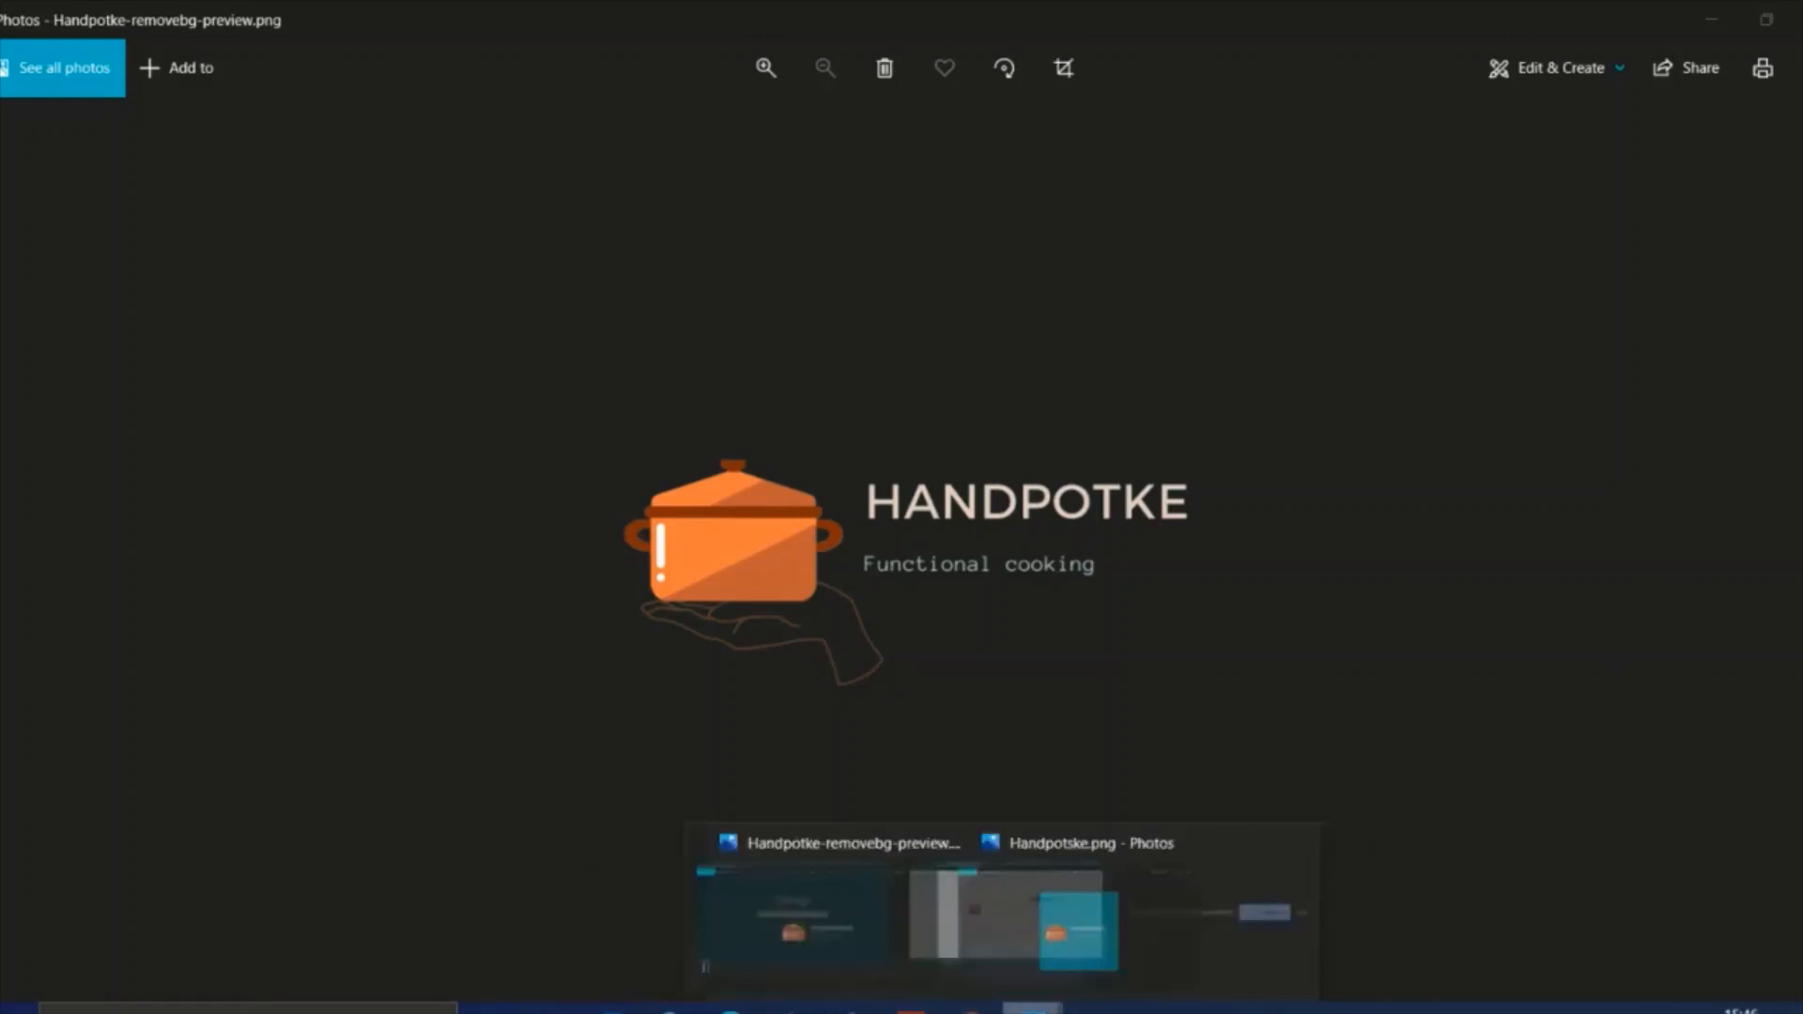
left_click(1191, 940)
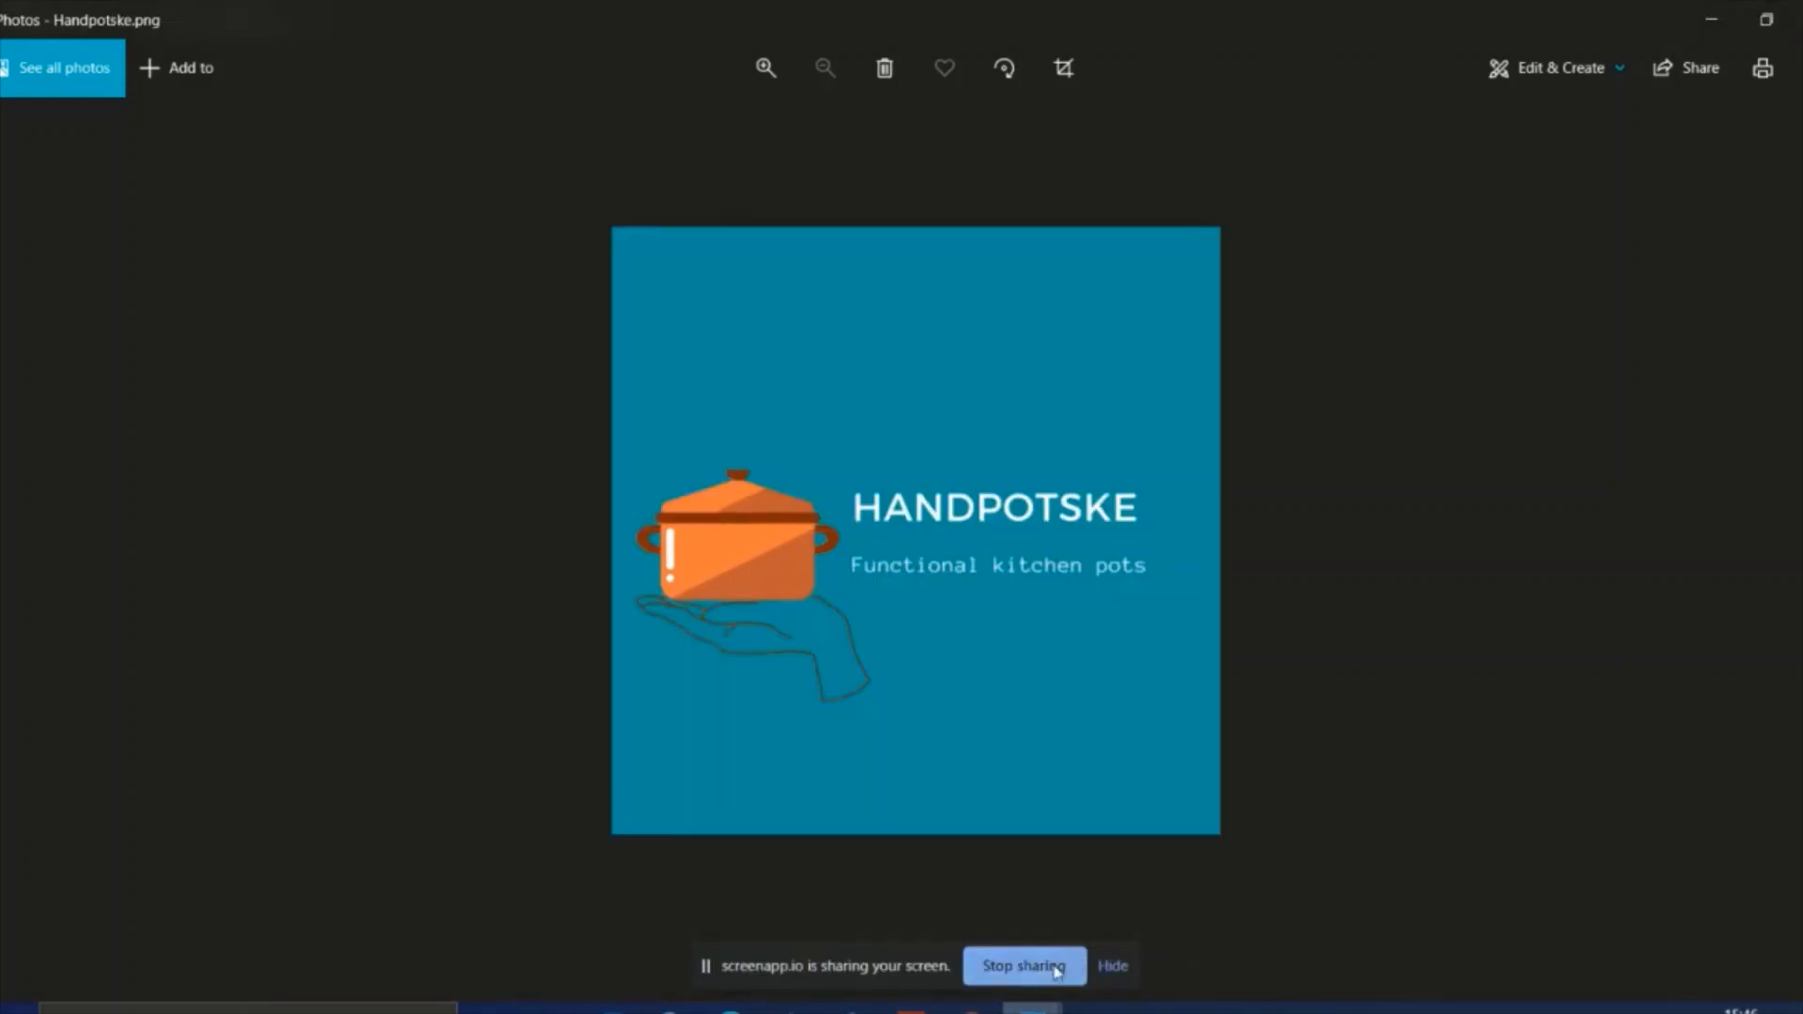